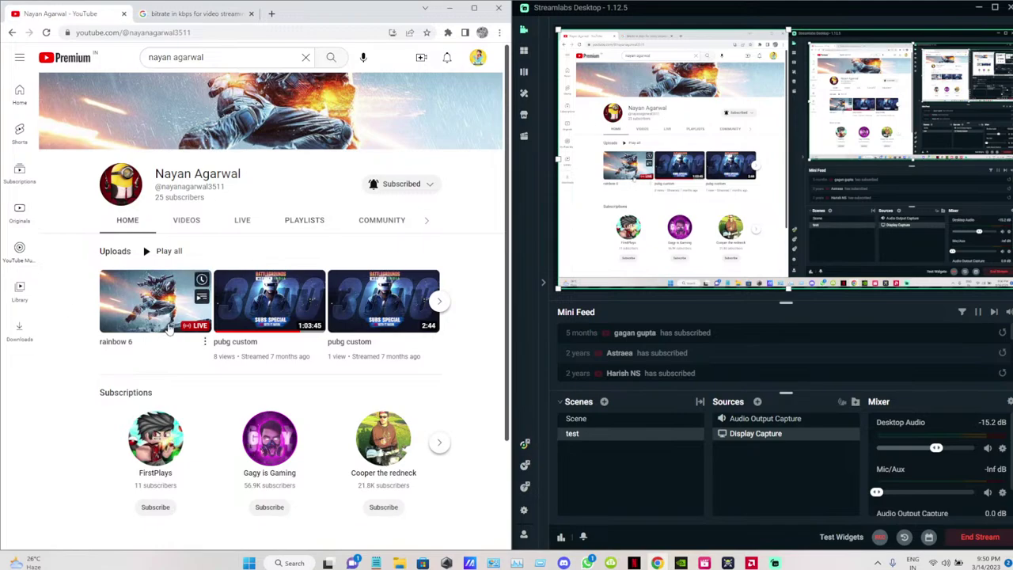
# Open the rainbow 6 live stream from the channel's uploads to check its playback, and close the browser
pyautogui.click(169, 326)
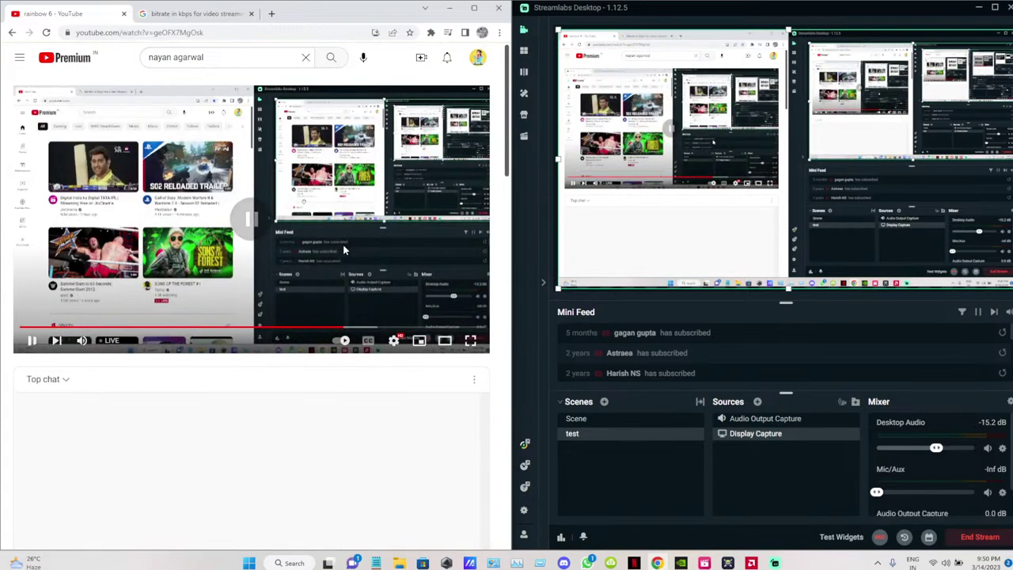
pyautogui.click(279, 315)
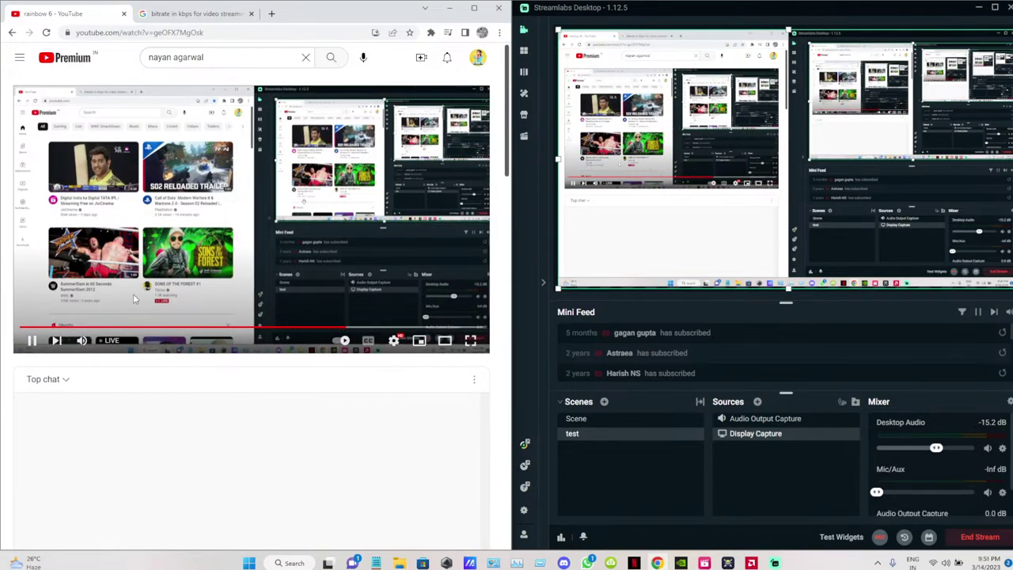
pyautogui.click(141, 342)
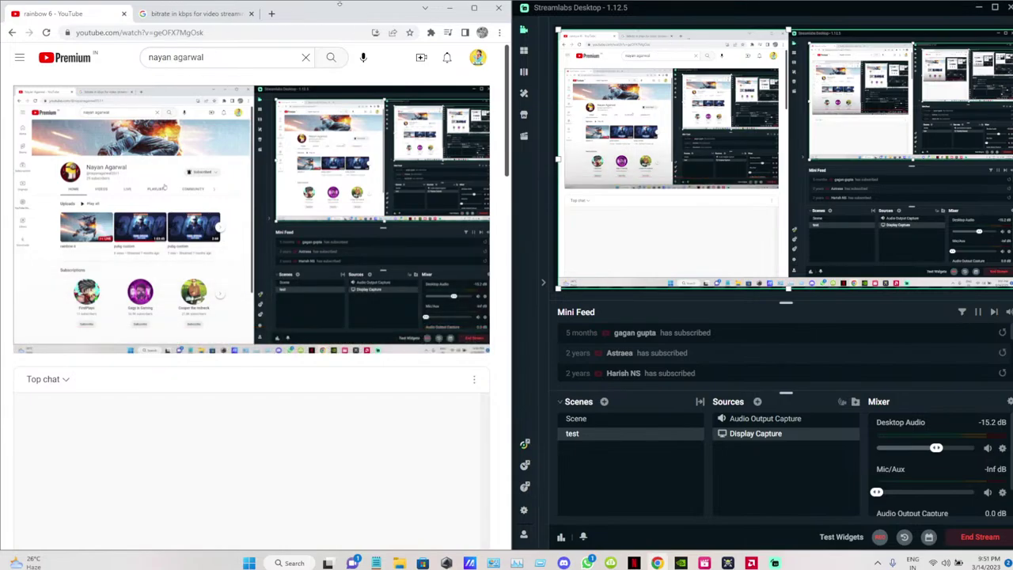
pyautogui.click(498, 9)
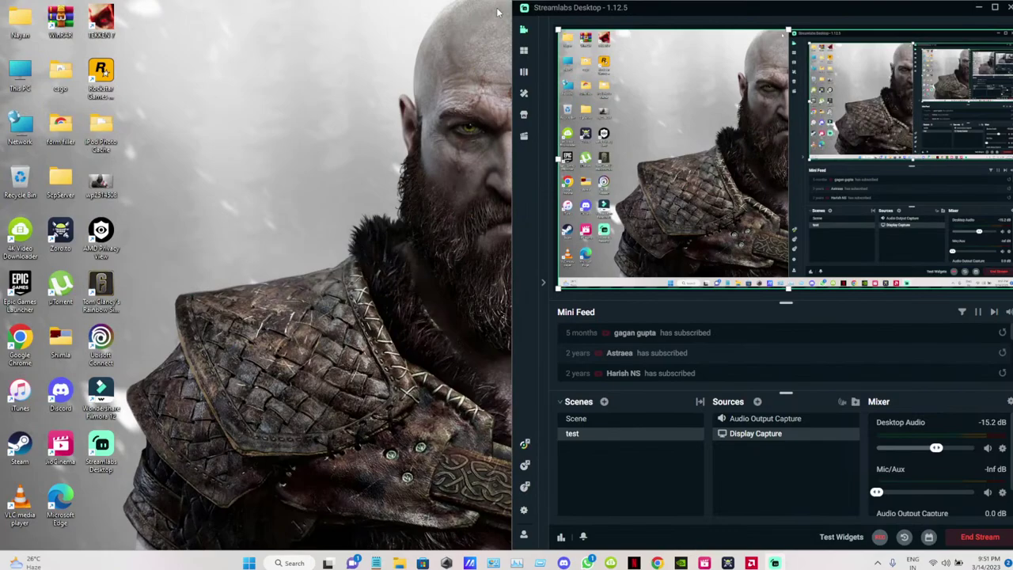
# Maximize the Streamlabs Desktop window and raise the Mic/Aux volume to -34.7 dB in the mixer
pyautogui.click(995, 8)
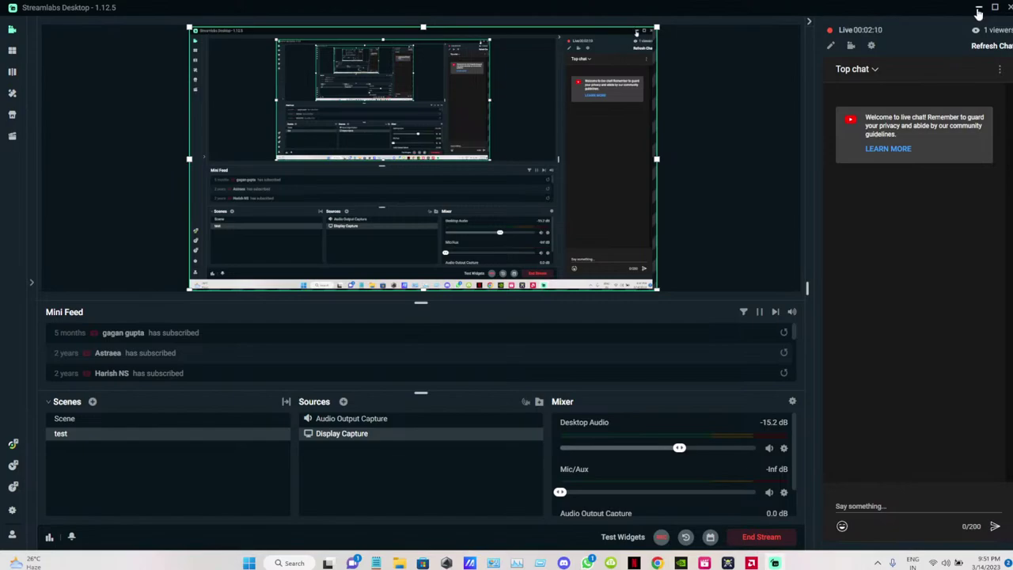
pyautogui.click(978, 11)
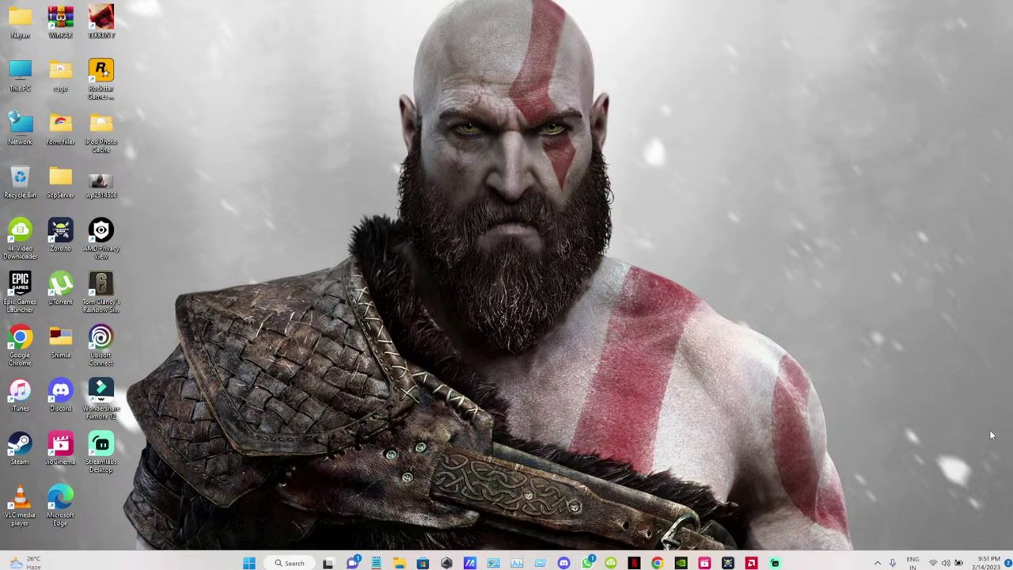
pyautogui.click(774, 562)
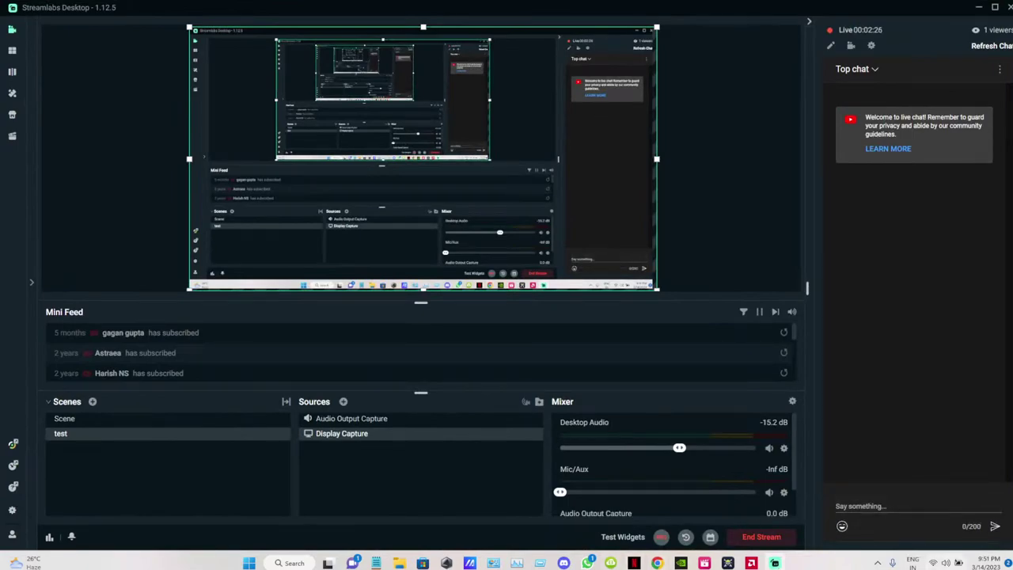
pyautogui.moveTo(560, 492); pyautogui.dragTo(605, 492)
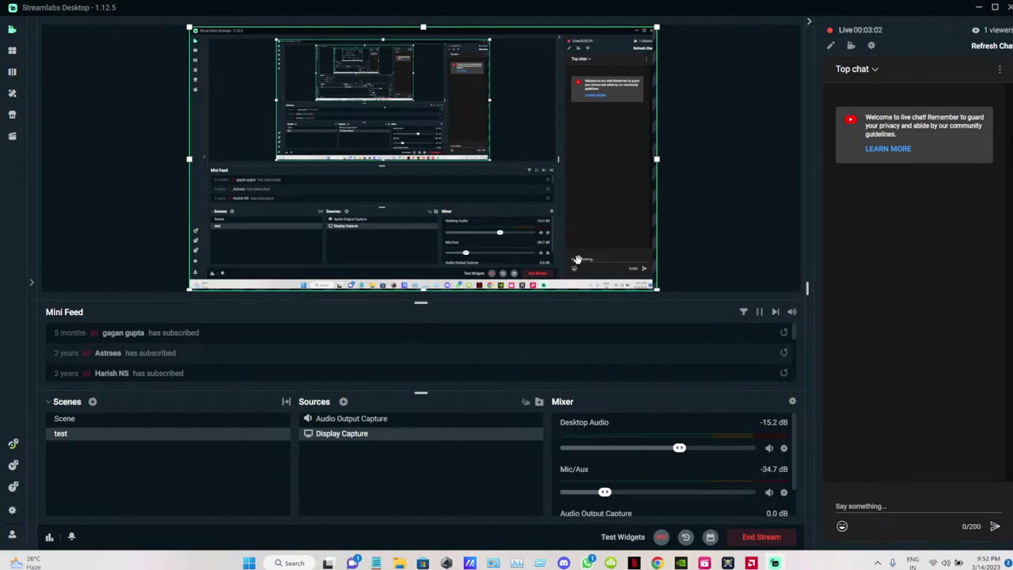
pyautogui.click(974, 8)
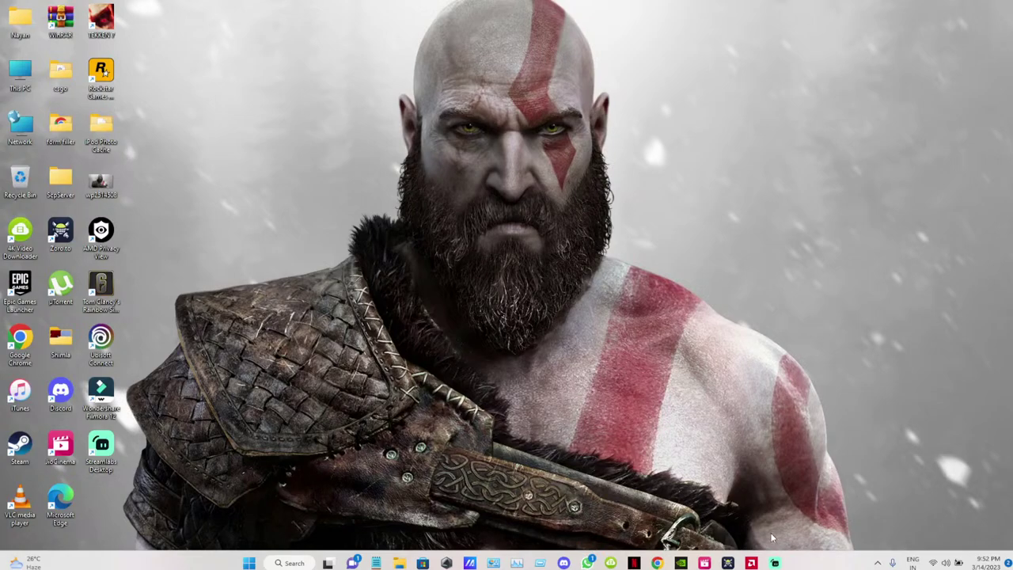
# Return to Streamlabs Desktop, lower the Mic/Aux volume to its minimum and minimize the window
pyautogui.click(774, 563)
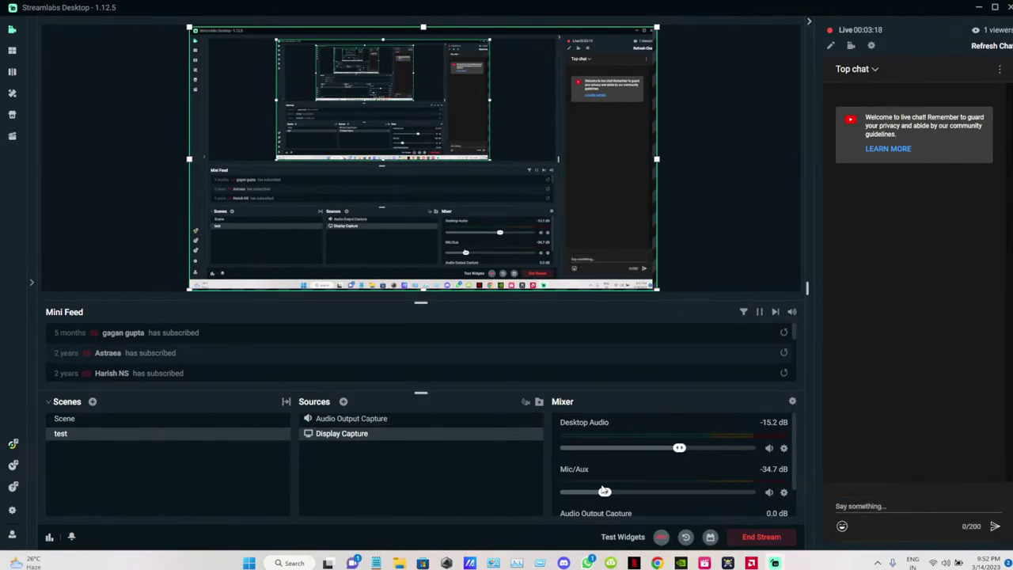
pyautogui.moveTo(604, 492); pyautogui.dragTo(494, 513)
pyautogui.click(979, 10)
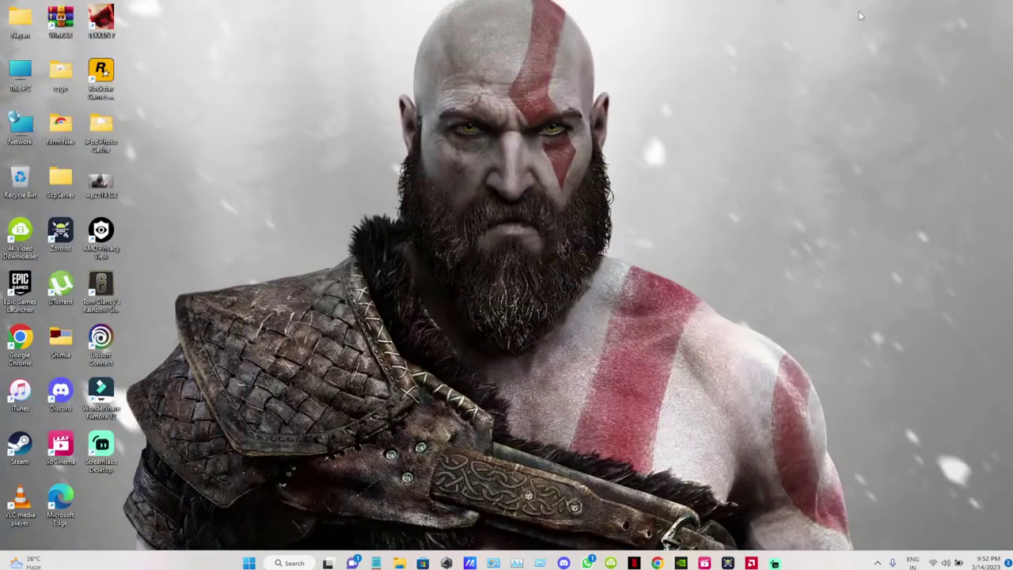
# Refresh the desktop and launch Tom Clancy's Rainbow Six Siege from its shortcut
pyautogui.rightClick(299, 249)
pyautogui.click(357, 297)
pyautogui.doubleClick(103, 291)
pyautogui.rightClick(610, 269)
pyautogui.click(648, 320)
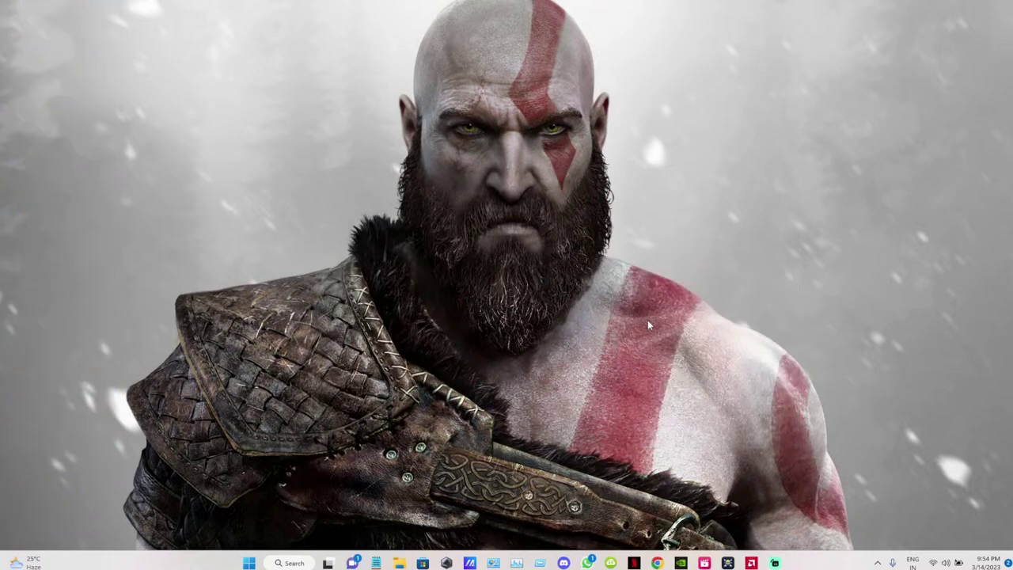
pyautogui.rightClick(647, 319)
pyautogui.click(683, 367)
pyautogui.rightClick(684, 214)
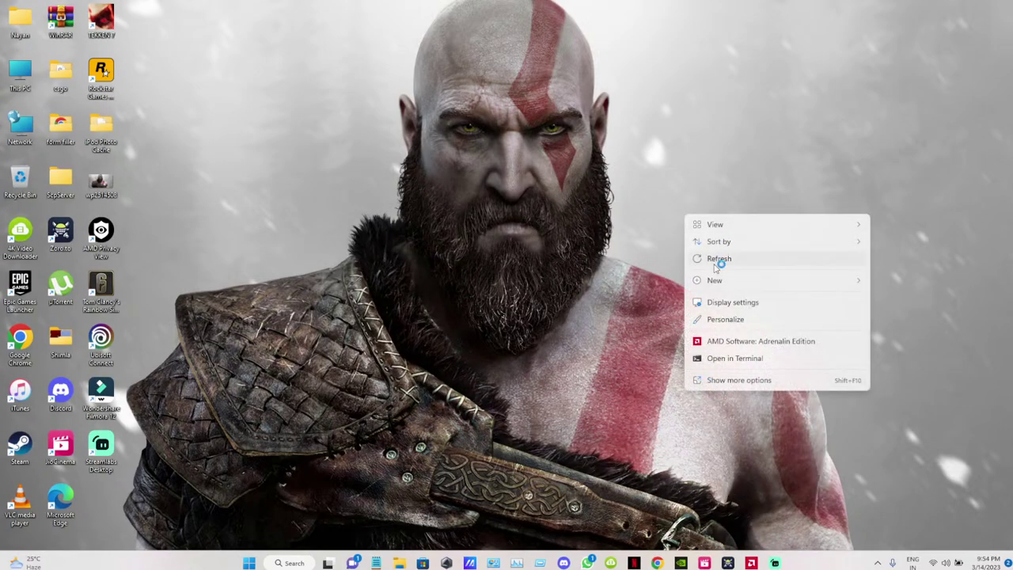
pyautogui.click(717, 260)
pyautogui.rightClick(672, 270)
pyautogui.click(714, 315)
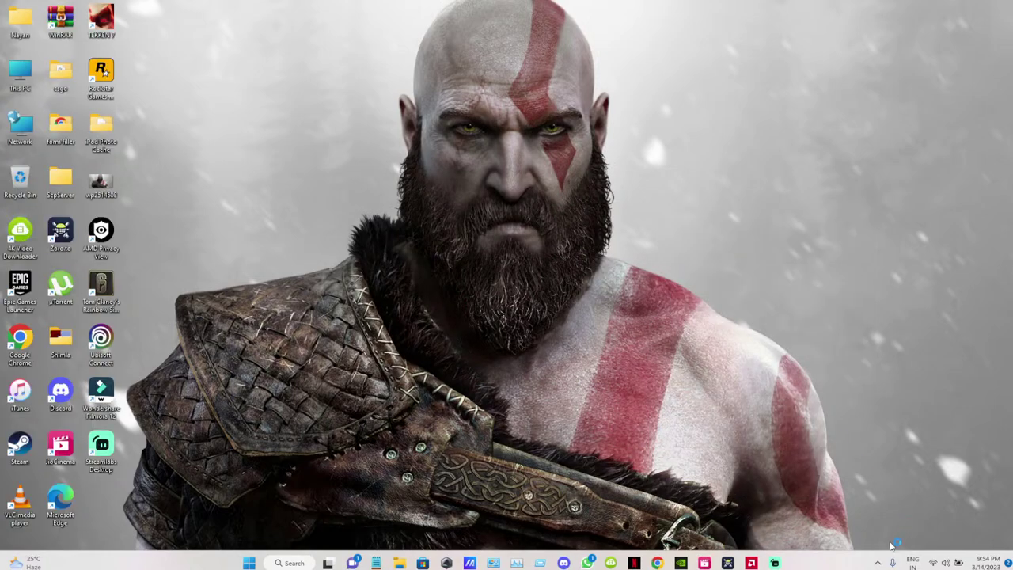
pyautogui.click(879, 563)
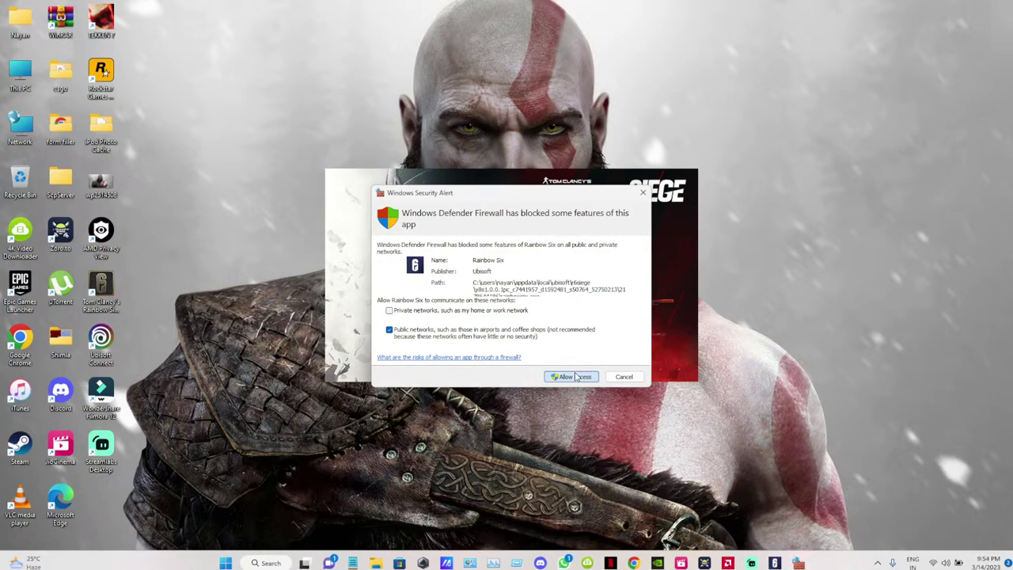
# Allow Rainbow Six through the firewall on public networks, and open and close the Ubisoft Connect overlay while the game loads
pyautogui.click(577, 377)
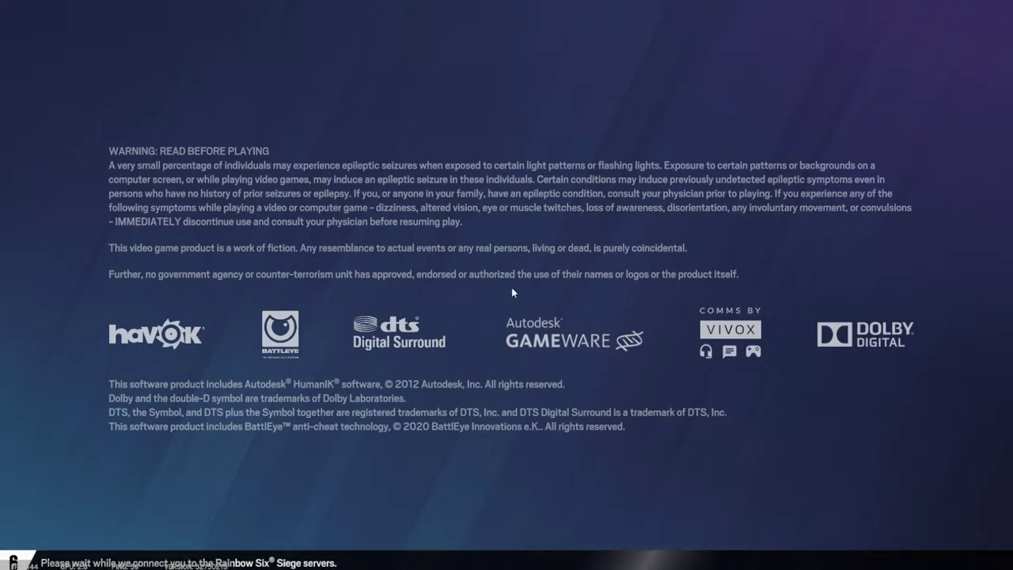
pyautogui.hotkey('shift', 'F2')
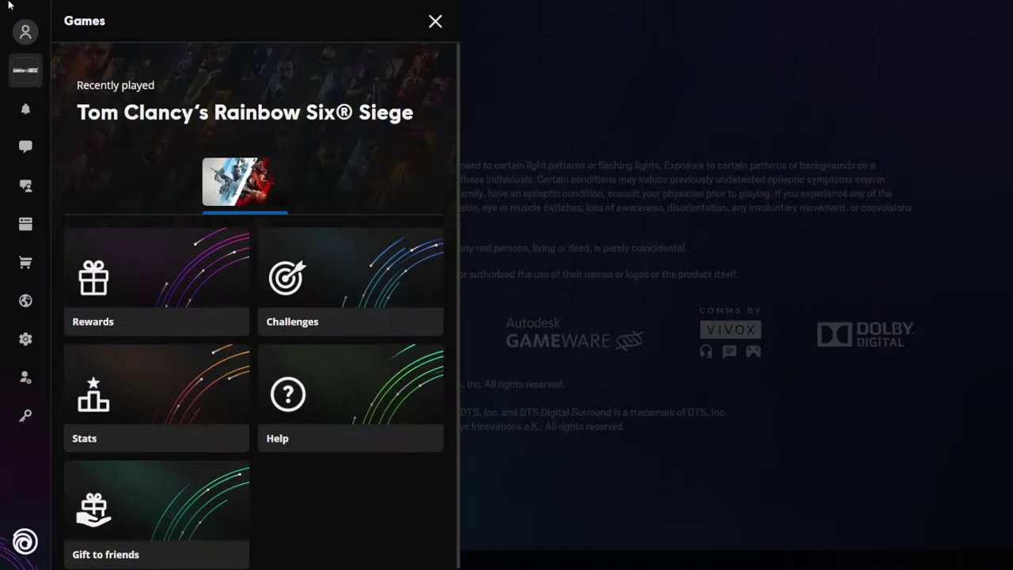
pyautogui.click(435, 22)
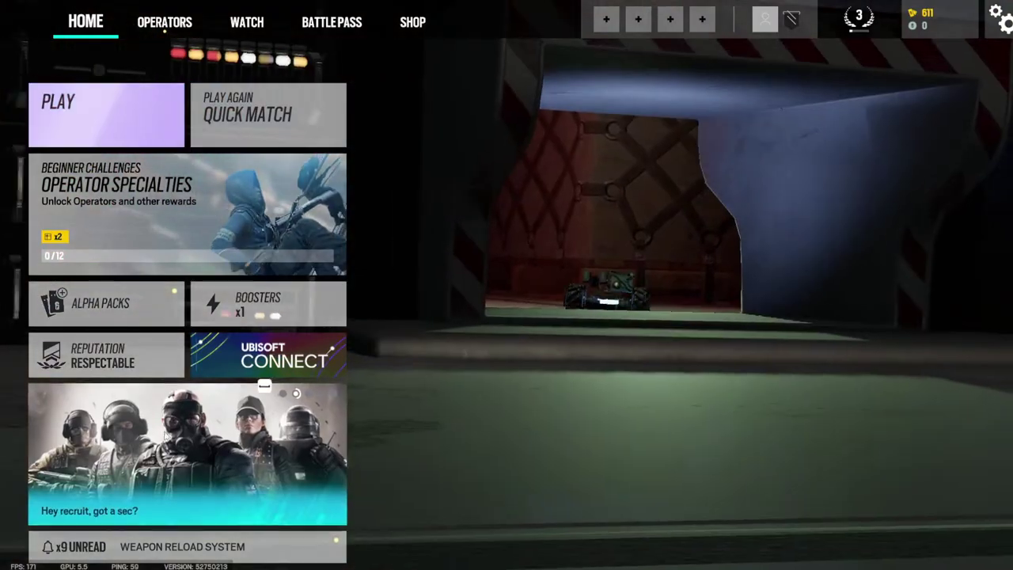
# Look through the play modes and attackers, and examine Ash's appearance and card background options
pyautogui.click(103, 114)
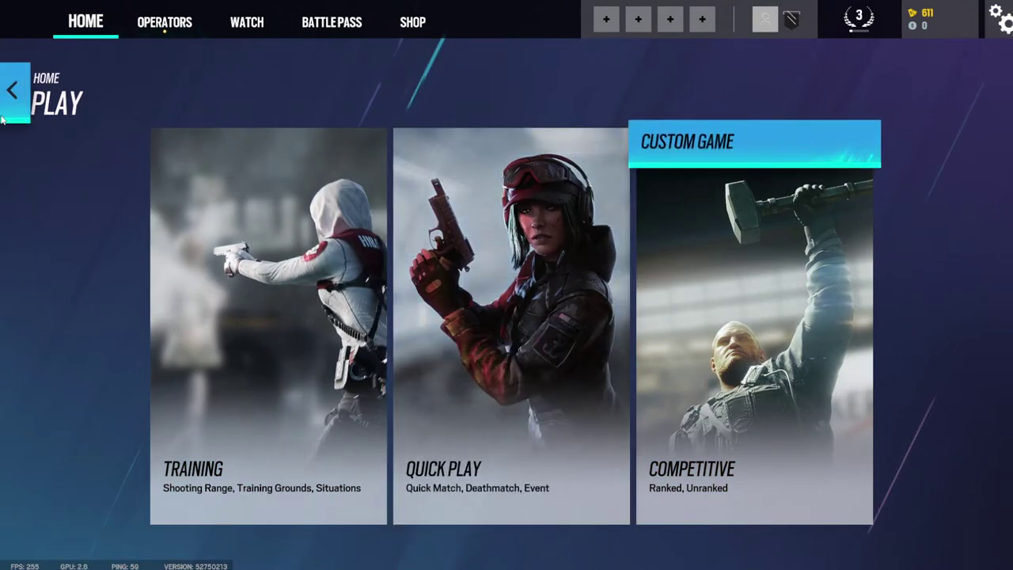
pyautogui.click(187, 34)
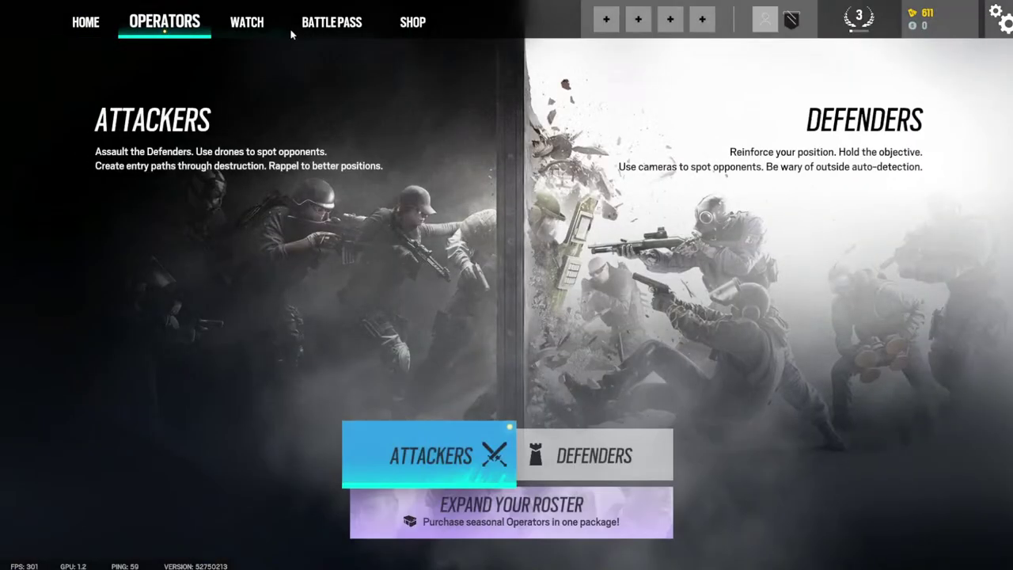
pyautogui.click(456, 462)
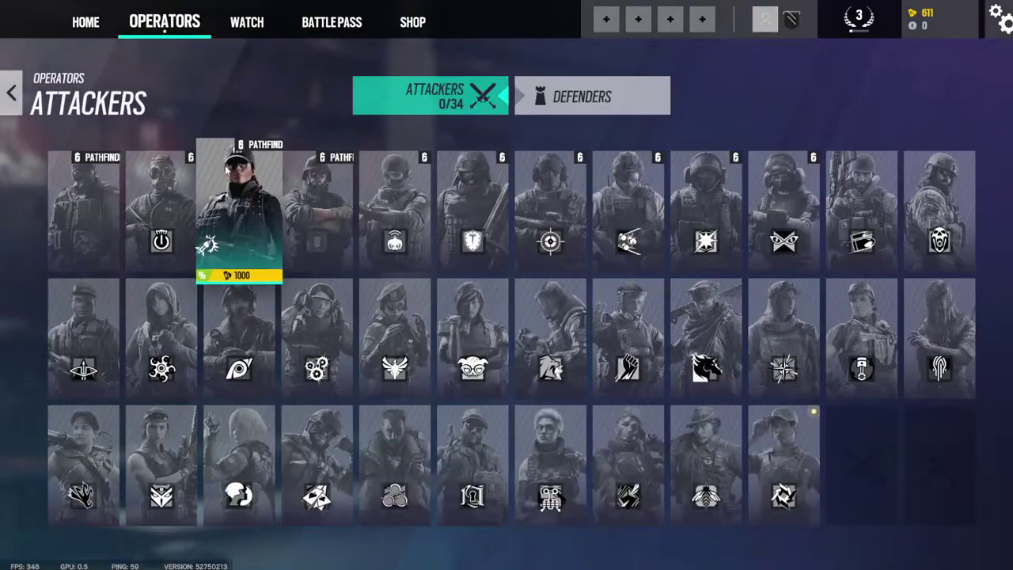
pyautogui.click(261, 202)
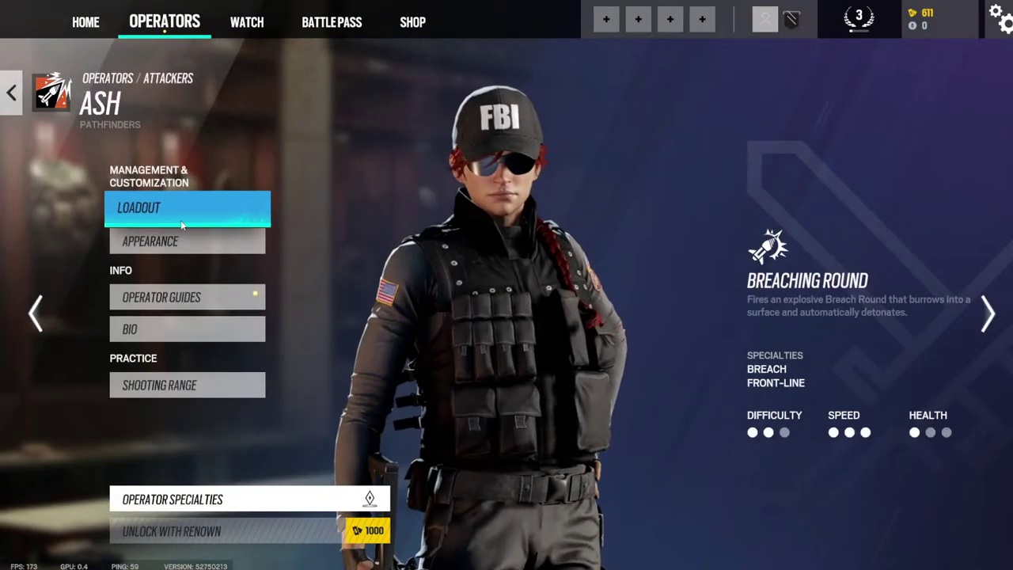
pyautogui.click(182, 241)
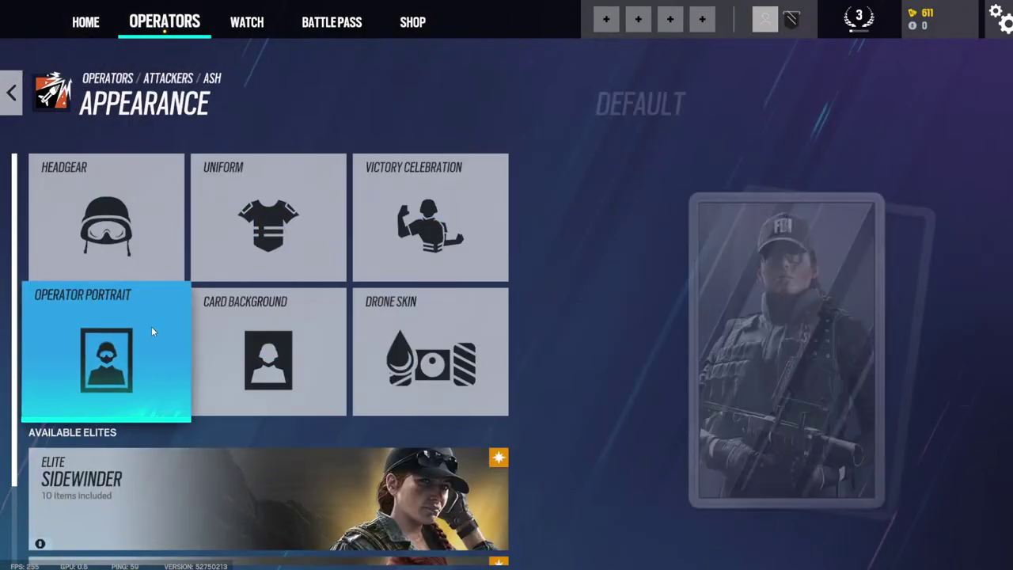
pyautogui.click(254, 368)
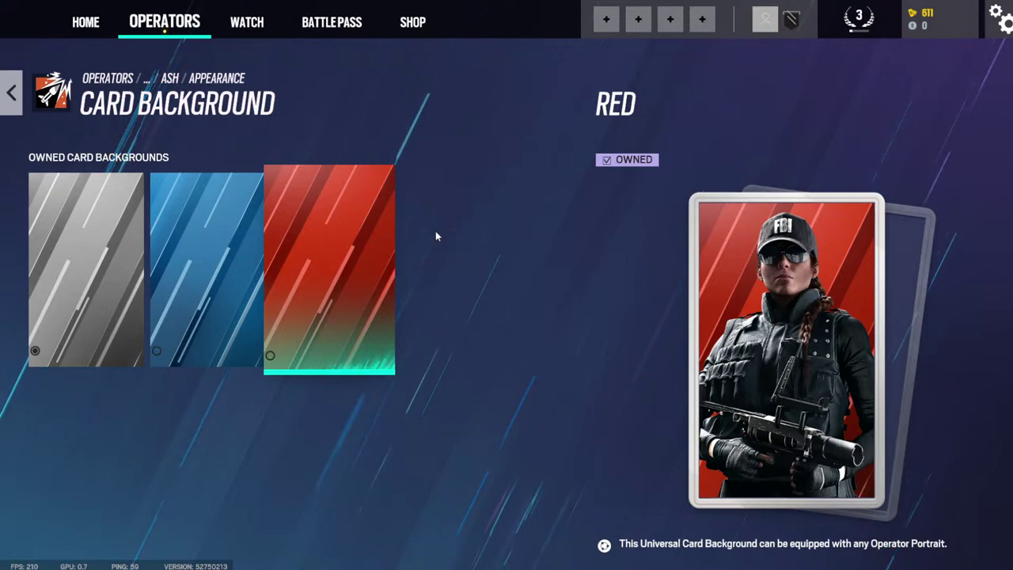
pyautogui.click(11, 93)
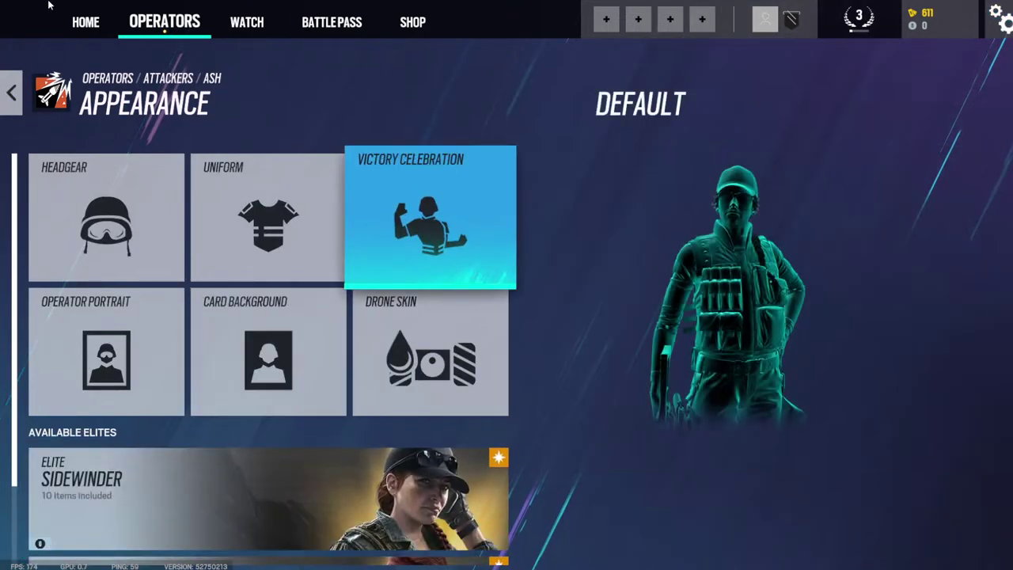
pyautogui.press('Escape')
pyautogui.press('Escape')
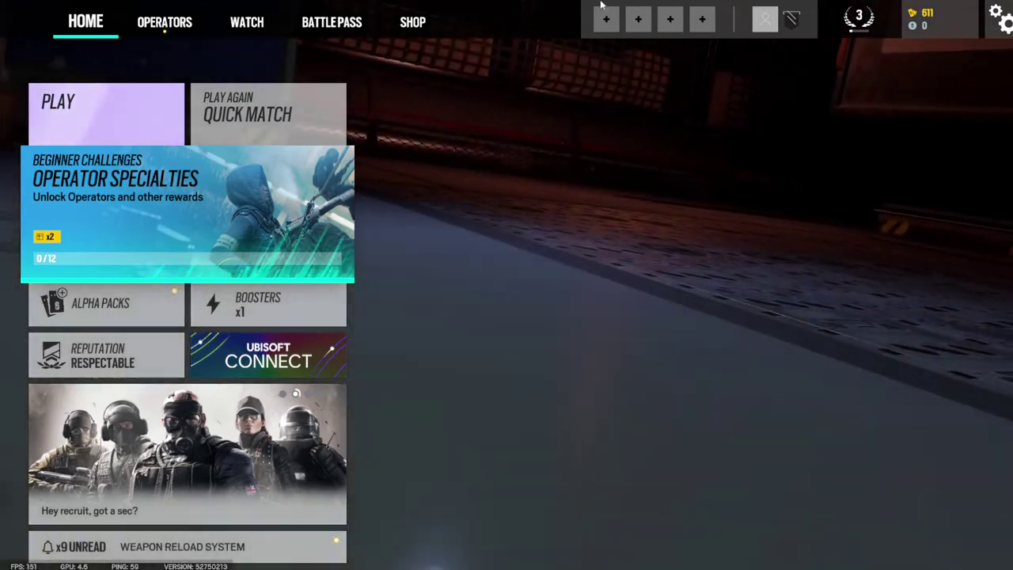
# Examine the game's Display and Graphics options, trying the Windowed display mode before setting it back to Full Screen
pyautogui.press('Escape')
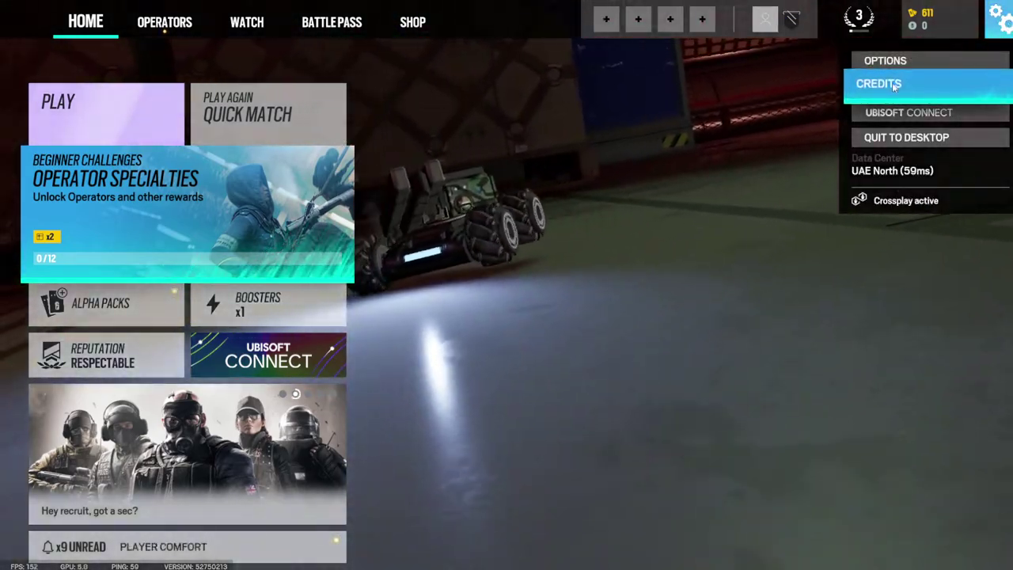
pyautogui.click(877, 69)
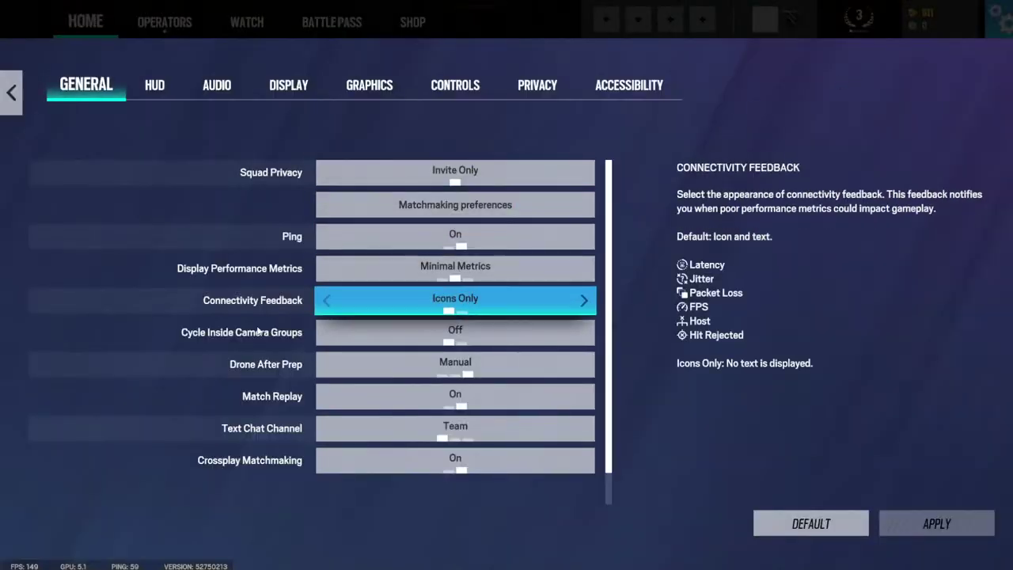
pyautogui.click(291, 88)
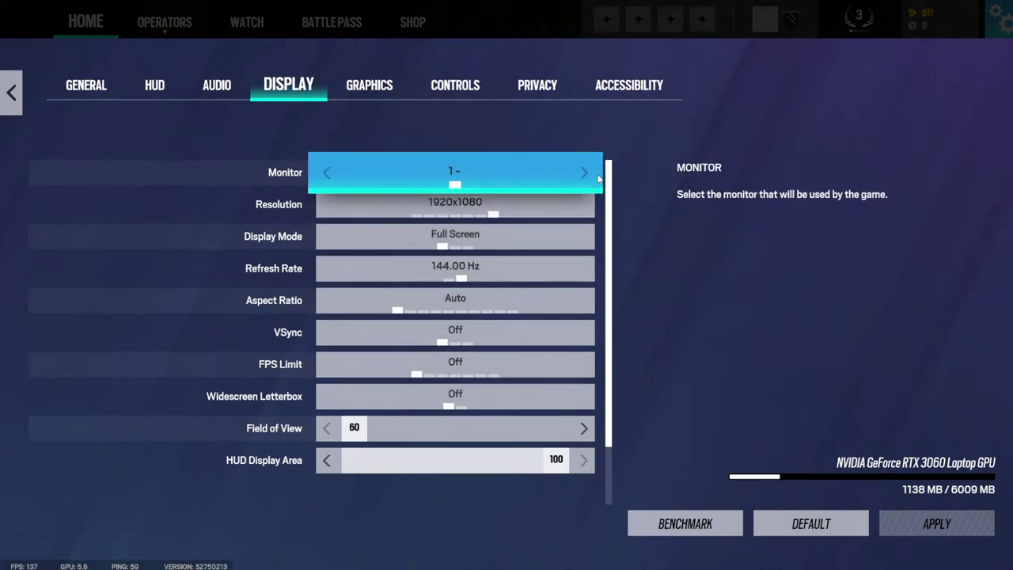
pyautogui.click(584, 237)
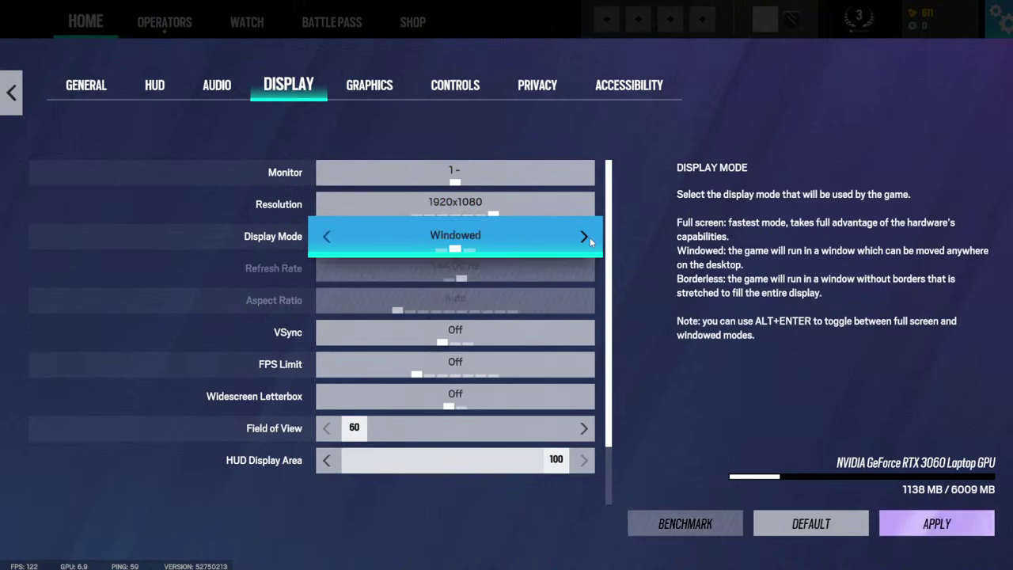
pyautogui.click(329, 241)
pyautogui.click(328, 241)
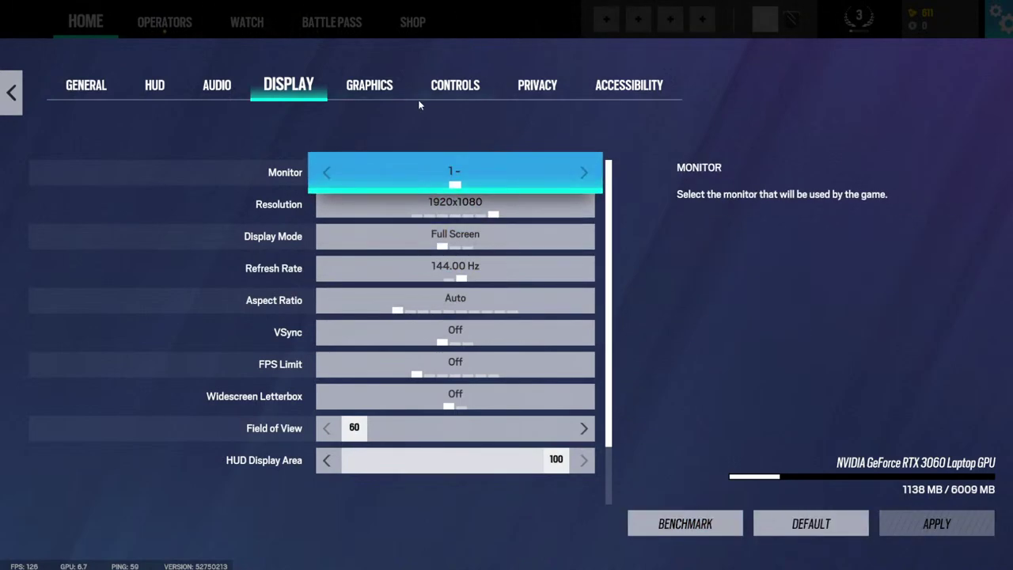
pyautogui.click(402, 102)
pyautogui.press('Escape')
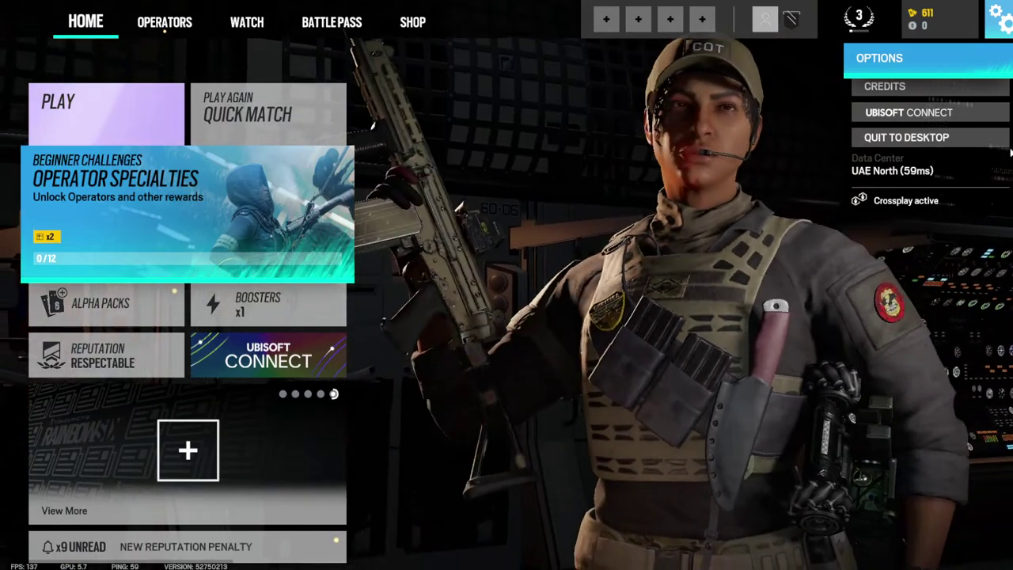
# Quit Rainbow Six Siege to the desktop and confirm the exit
pyautogui.click(884, 63)
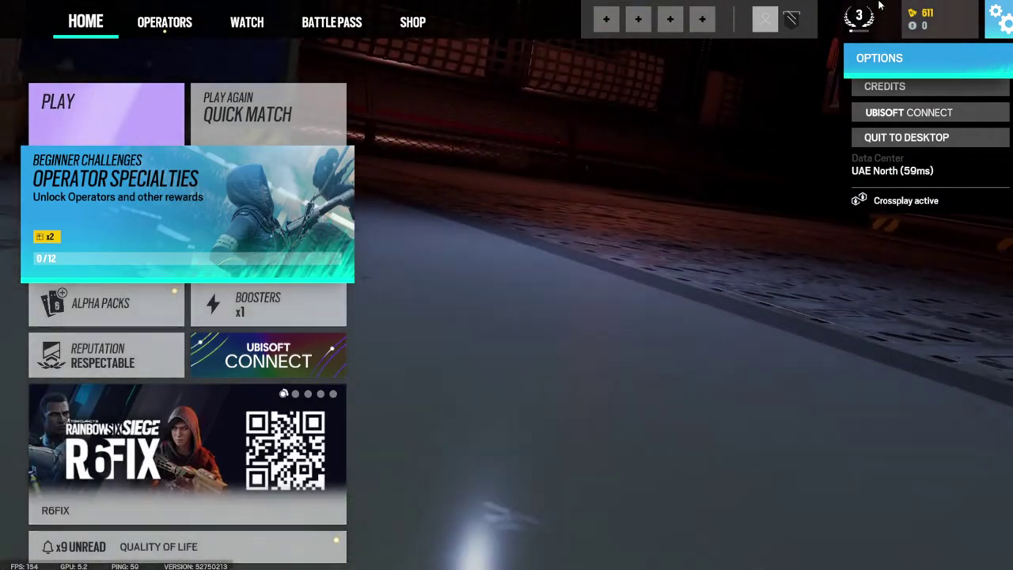
pyautogui.press('Down')
pyautogui.press('Down')
pyautogui.press('Down')
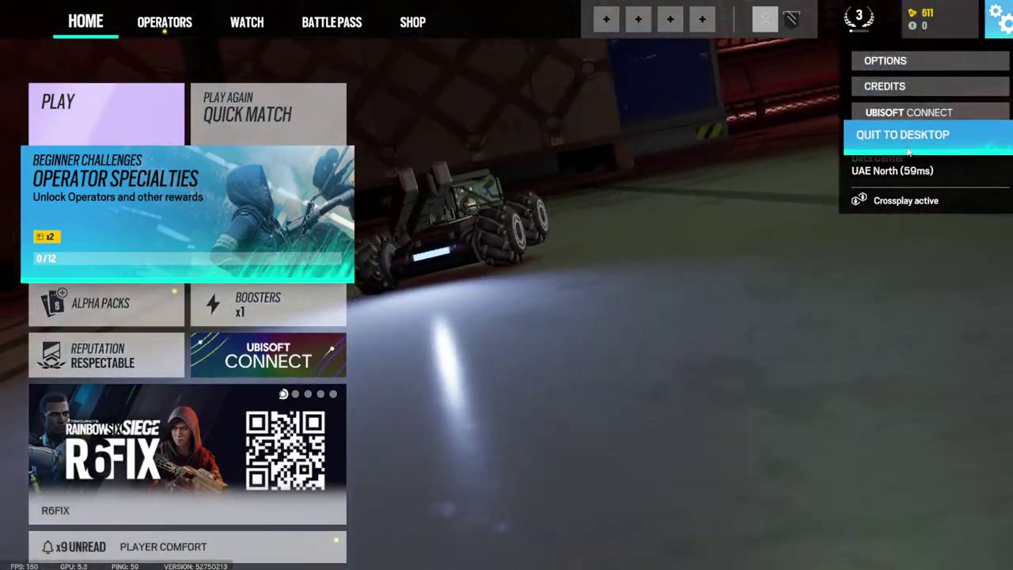
pyautogui.press('Return')
pyautogui.click(390, 495)
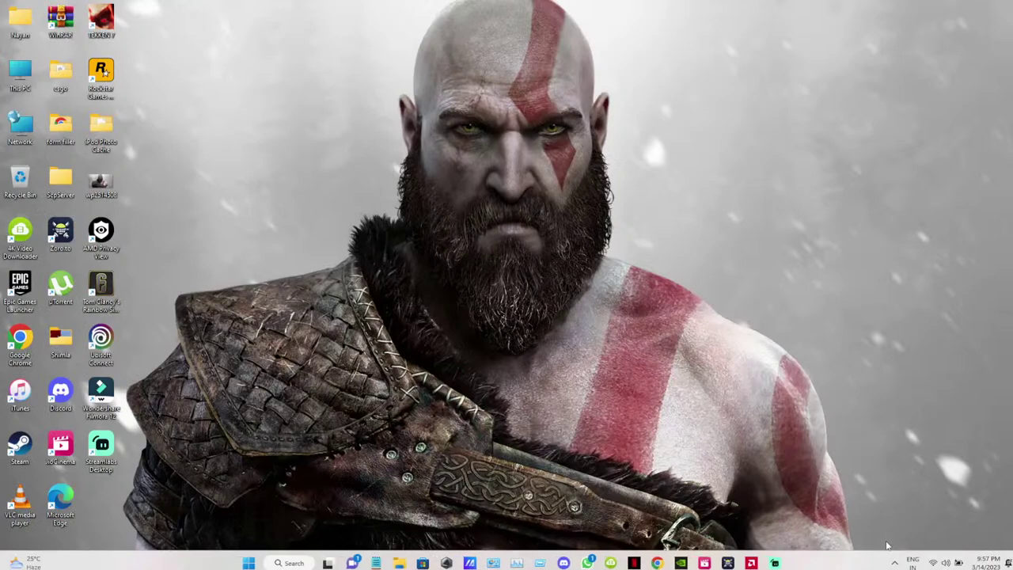
# Switch to Streamlabs Desktop and open the settings of the Audio Output Capture source in the test scene
pyautogui.click(774, 563)
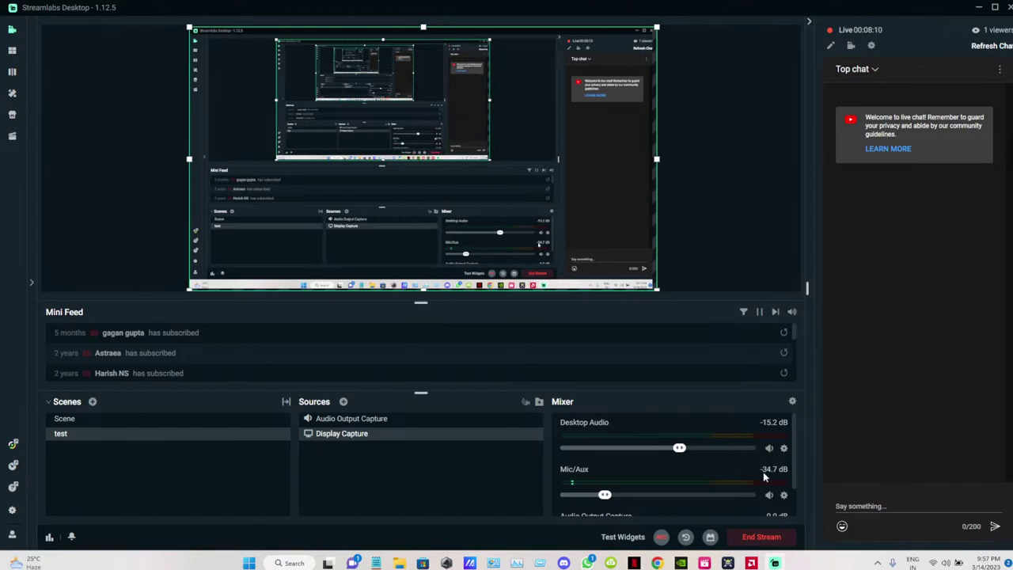
pyautogui.click(784, 497)
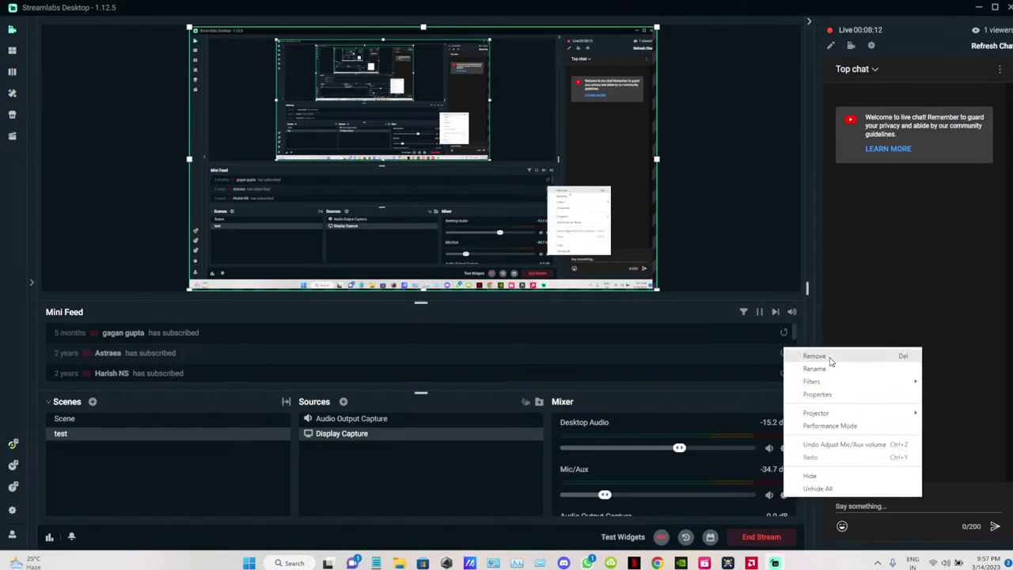
pyautogui.click(348, 423)
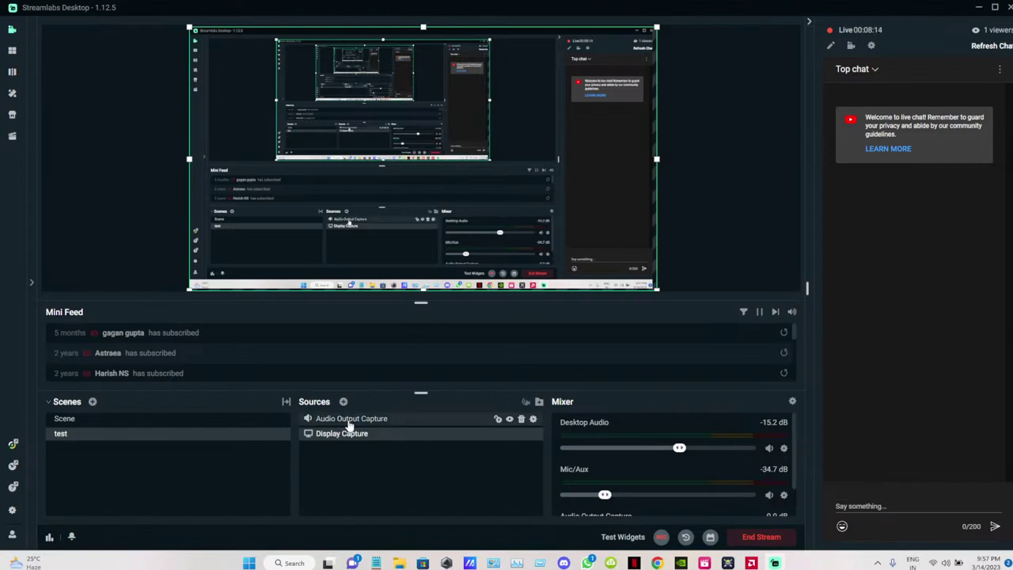
pyautogui.click(356, 419)
pyautogui.click(533, 419)
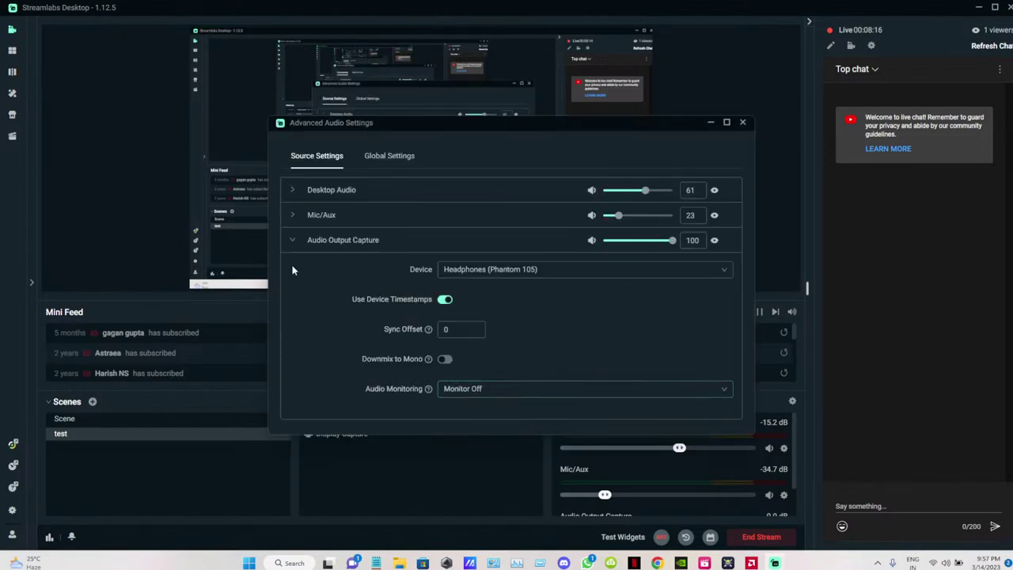
# Set the Audio Output Capture device to Default and raise the Mic/Aux volume to 50
pyautogui.click(522, 272)
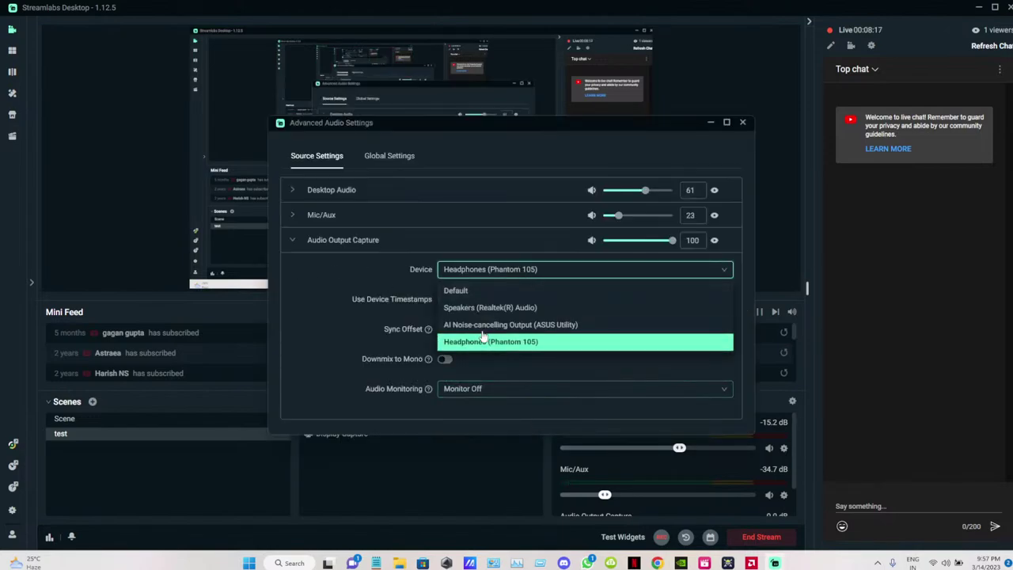
pyautogui.click(457, 291)
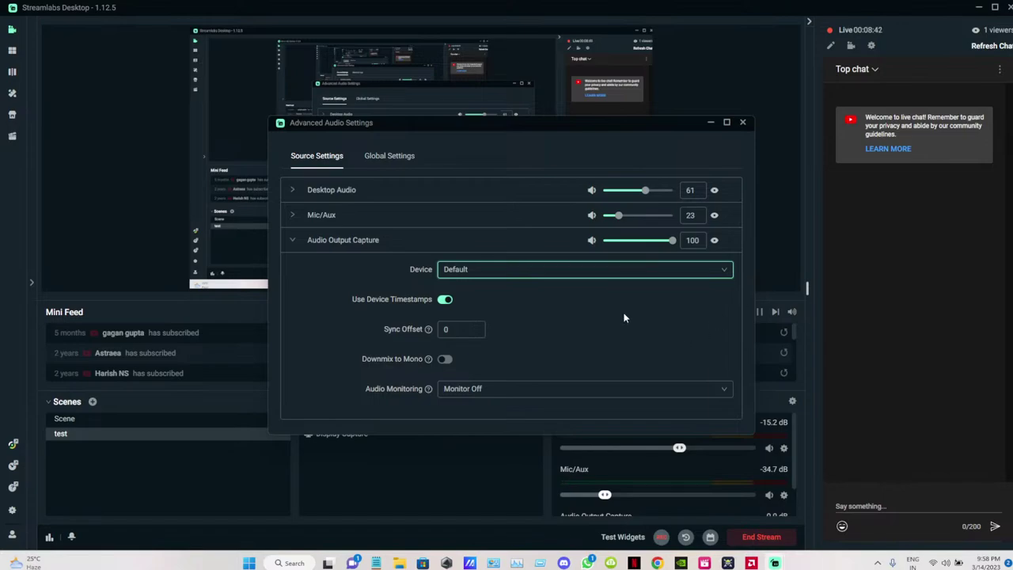
pyautogui.click(471, 275)
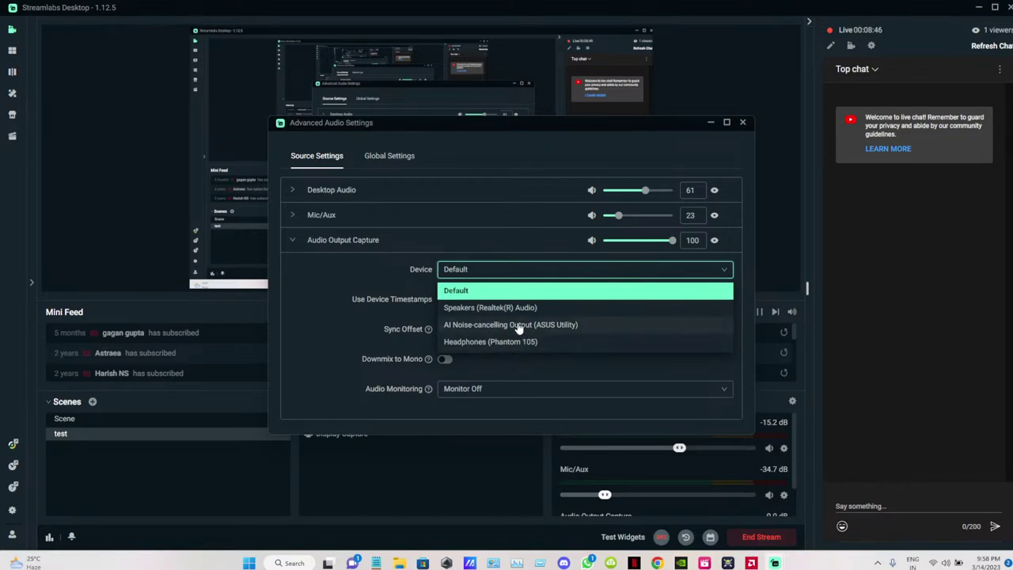
pyautogui.click(488, 290)
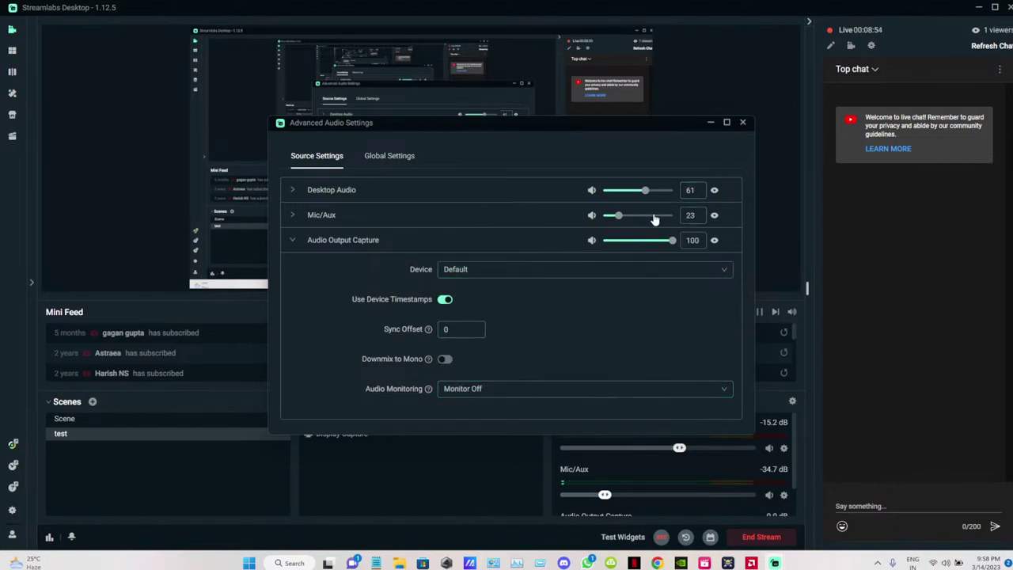
pyautogui.moveTo(618, 220)
pyautogui.moveTo(620, 221); pyautogui.dragTo(638, 223)
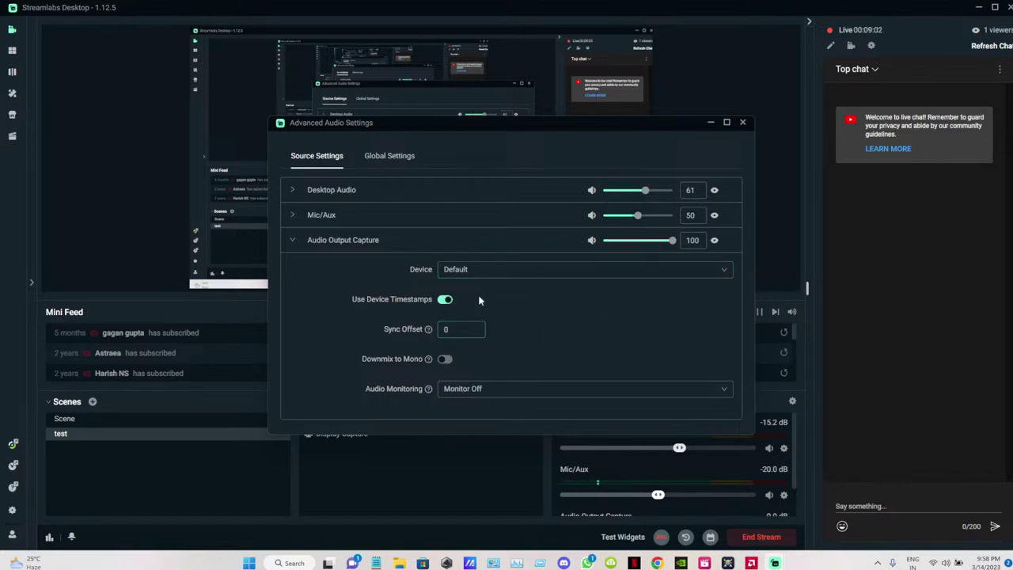
# Try the Realtek Speakers and AI Noise-cancelling Output devices for Audio Output Capture, set it back to Default and close the audio settings
pyautogui.click(643, 276)
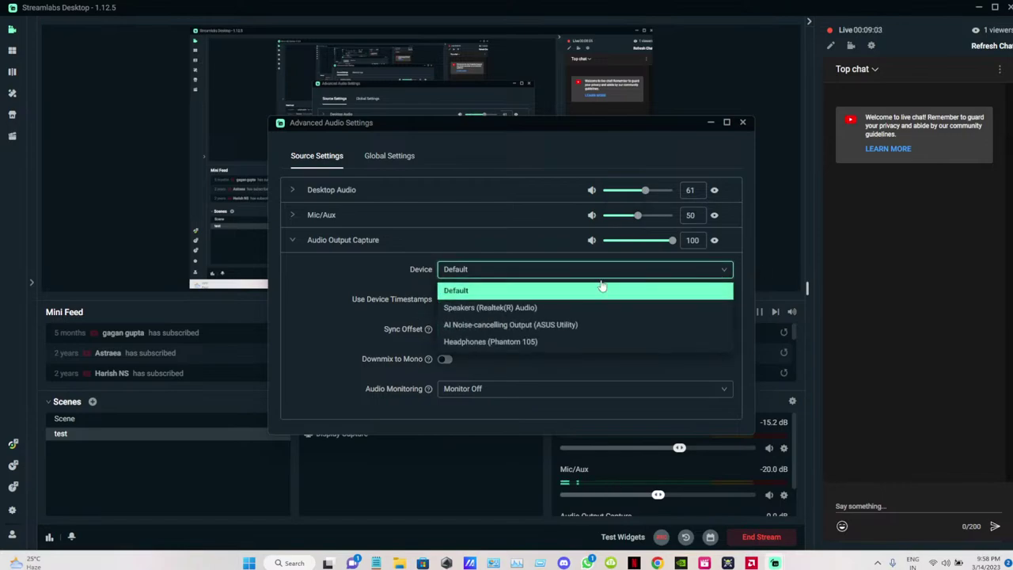
pyautogui.click(489, 306)
pyautogui.click(522, 277)
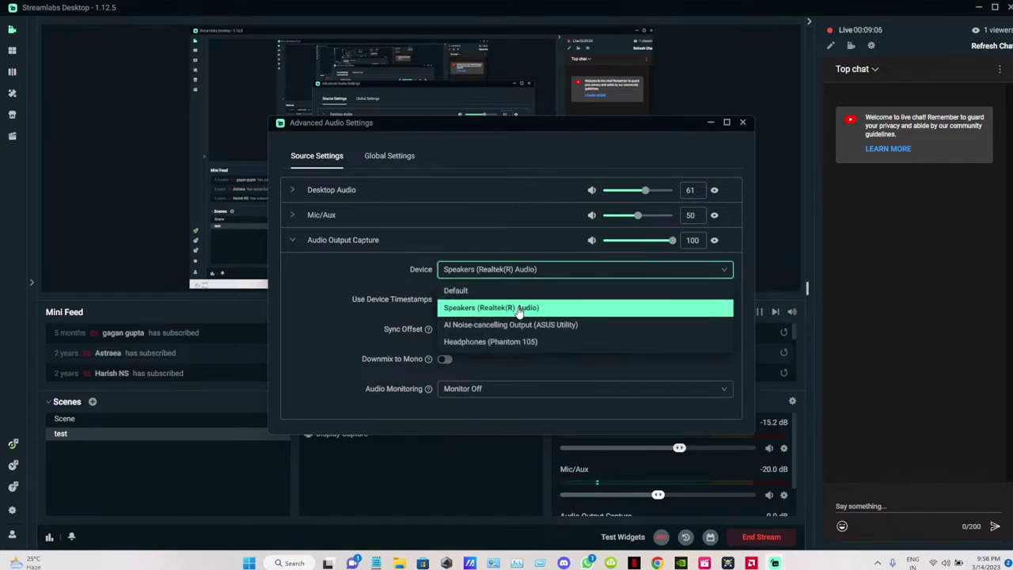
pyautogui.click(521, 318)
pyautogui.click(536, 269)
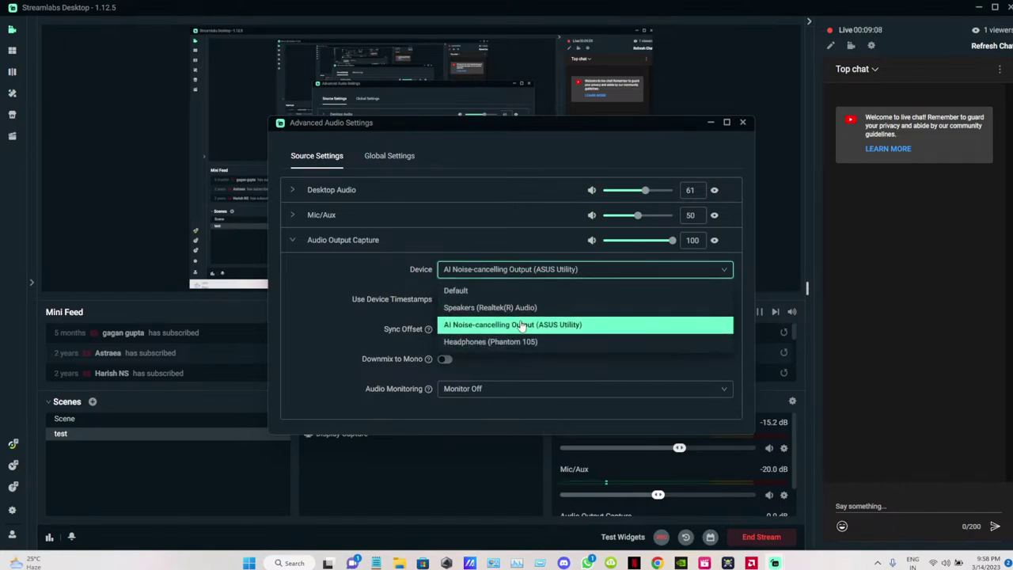
pyautogui.click(478, 291)
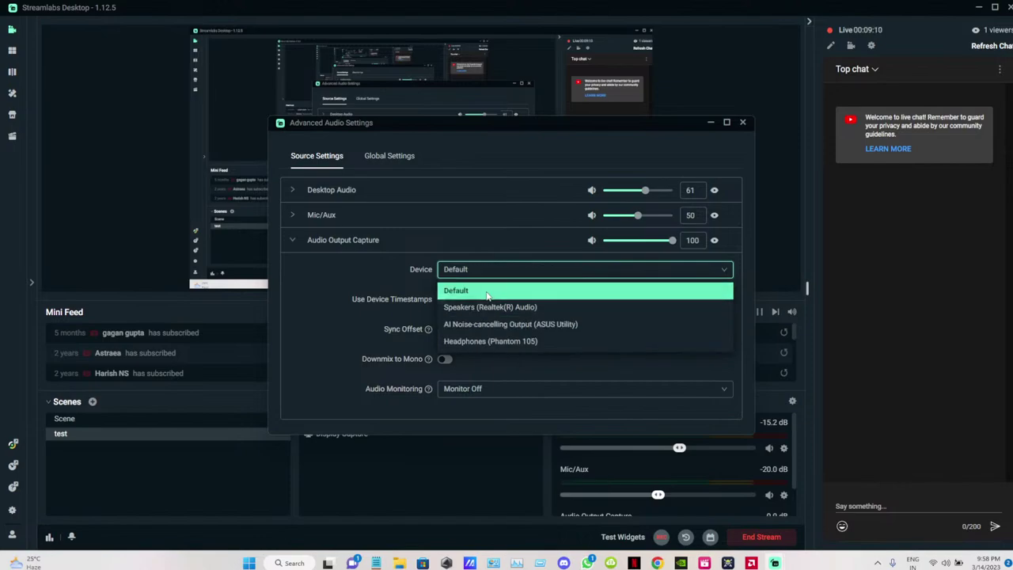
pyautogui.click(742, 122)
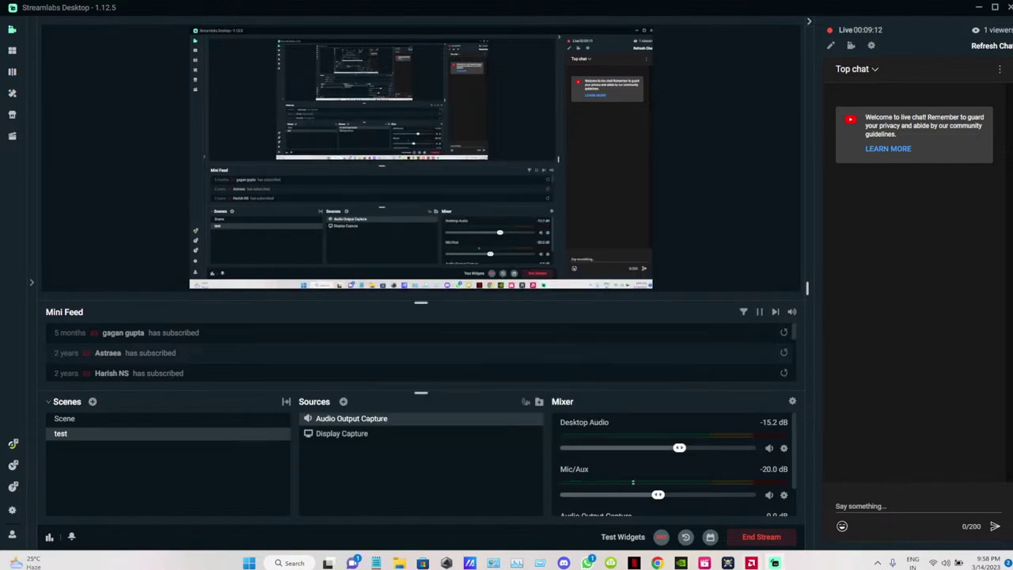
# Select the Display Capture source, resize it in the preview to extend slightly beyond the canvas, and deselect it
pyautogui.scroll(-1, 762, 479)
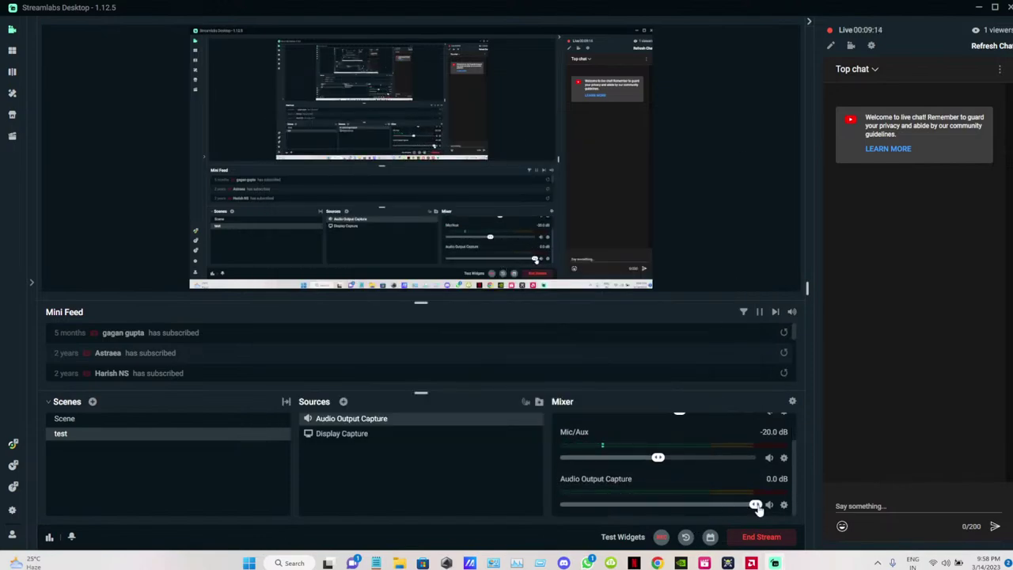
pyautogui.scroll(1, 709, 458)
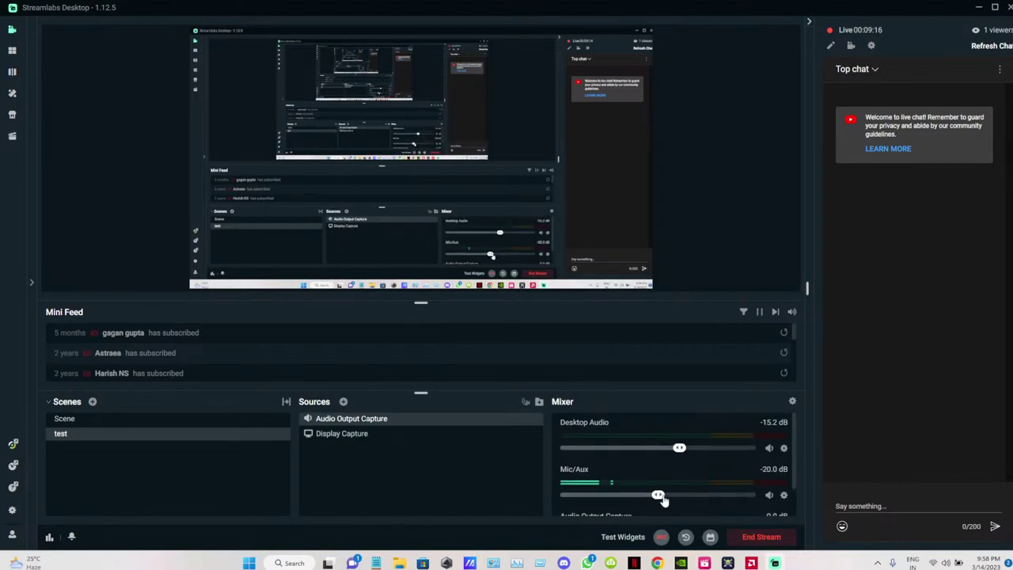
pyautogui.click(418, 439)
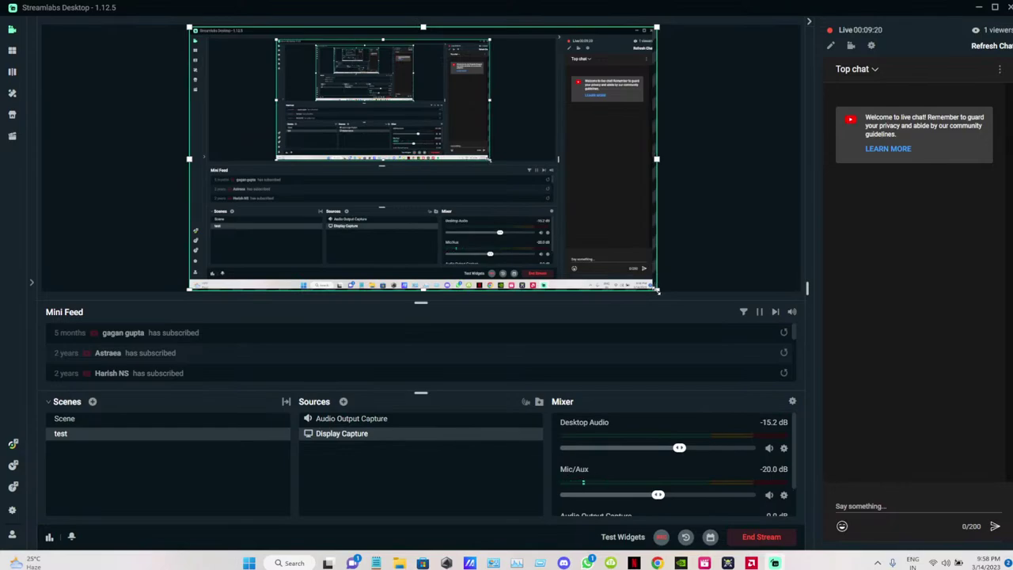
pyautogui.moveTo(663, 288); pyautogui.dragTo(534, 192)
pyautogui.moveTo(392, 141); pyautogui.dragTo(565, 189)
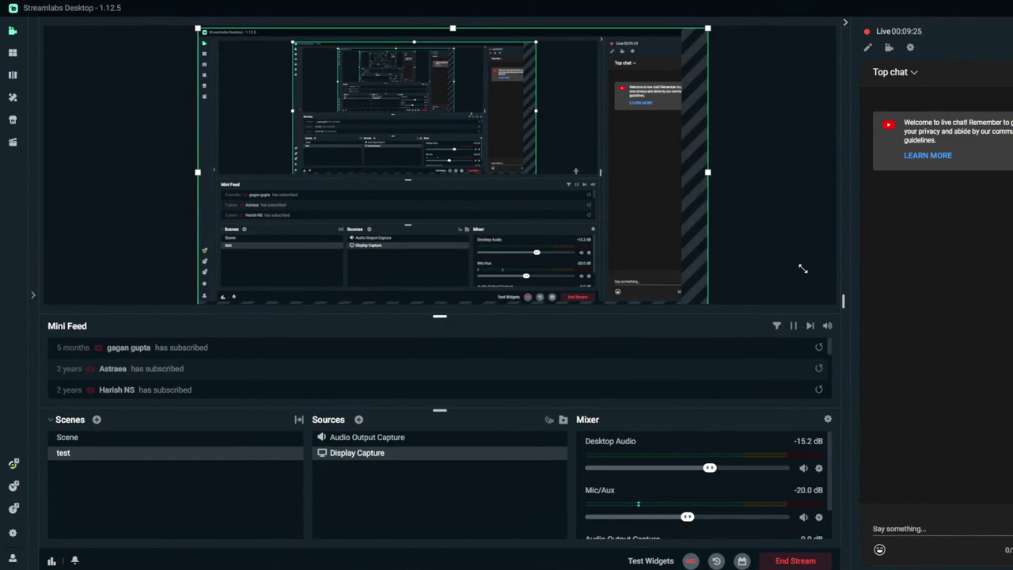
pyautogui.click(804, 167)
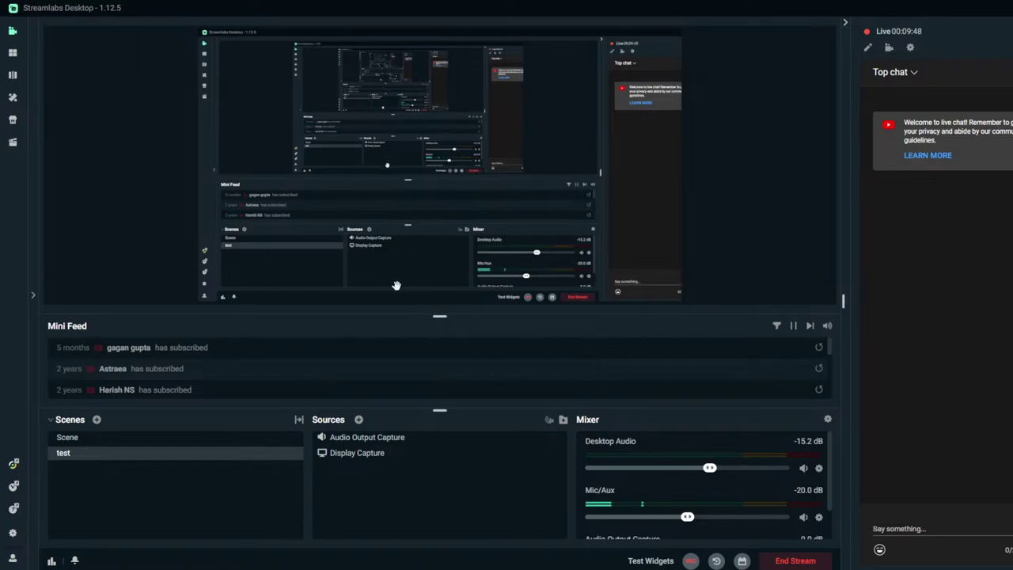
# Remove the Audio Output Capture source from the test scene and confirm the removal
pyautogui.press('XF86AudioRaiseVolume')
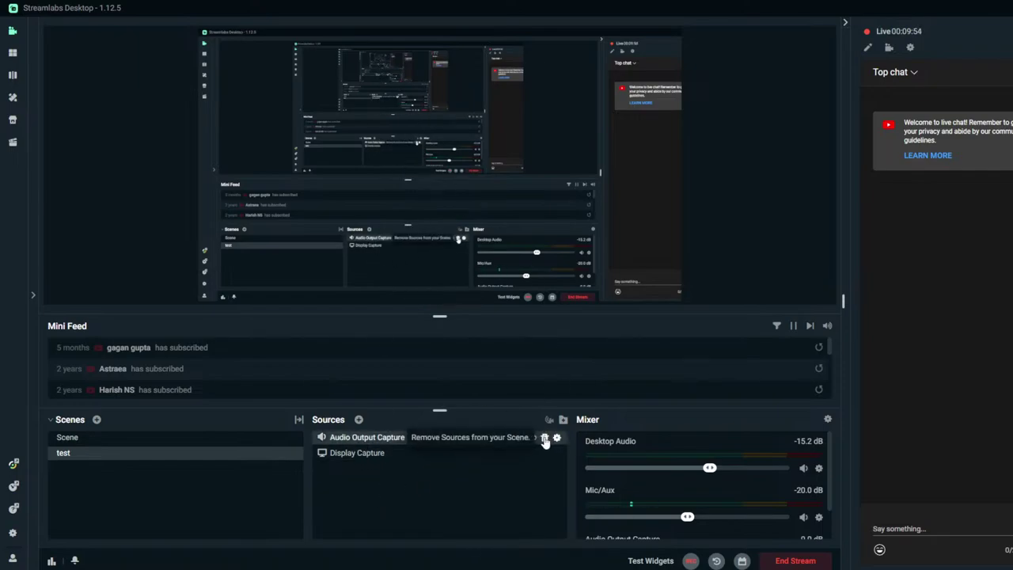
pyautogui.click(545, 438)
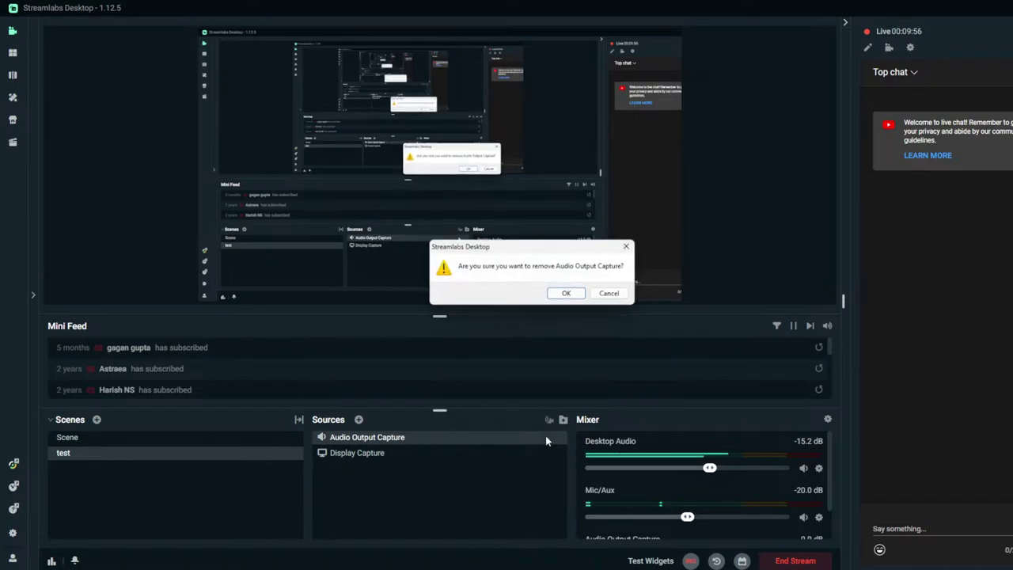
pyautogui.click(566, 293)
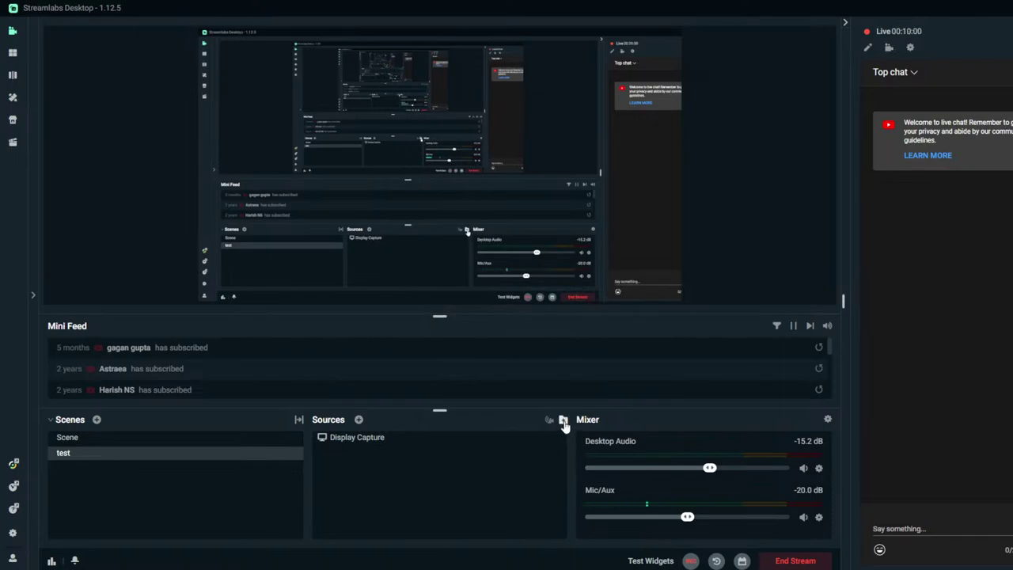
# Add an Audio Input Capture source under its default name to the test scene and start its audio test
pyautogui.click(358, 420)
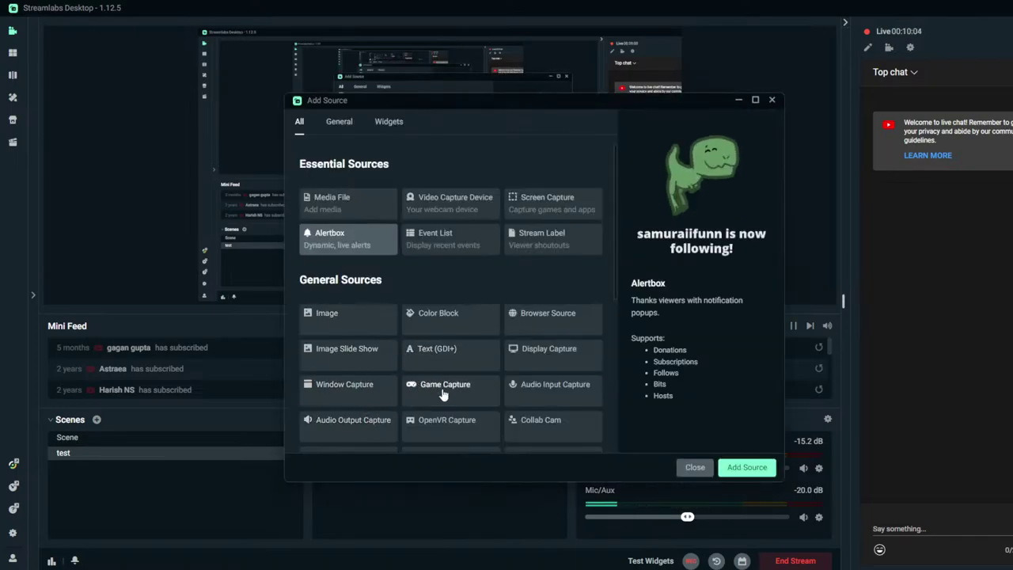
pyautogui.click(531, 387)
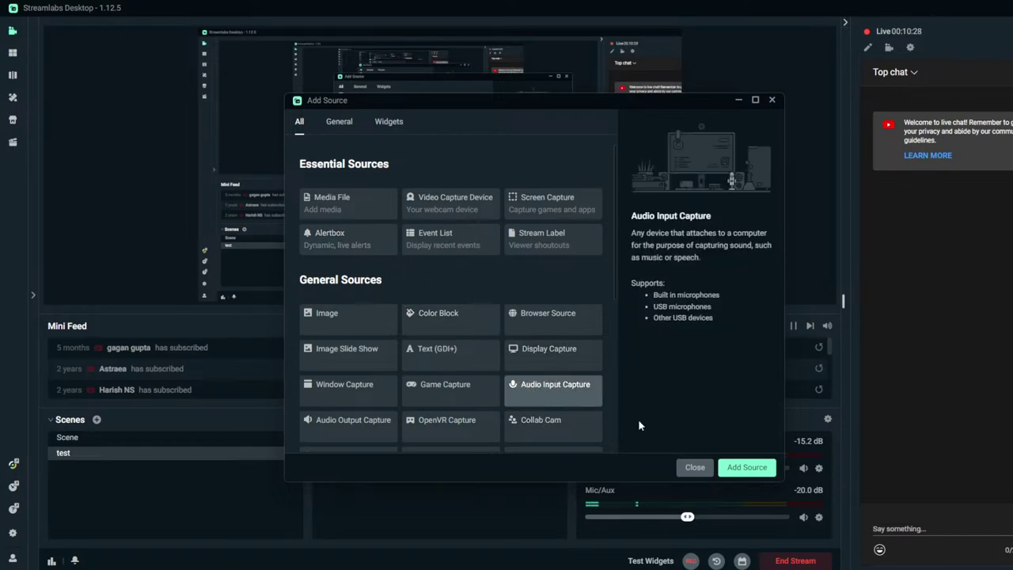
pyautogui.click(747, 468)
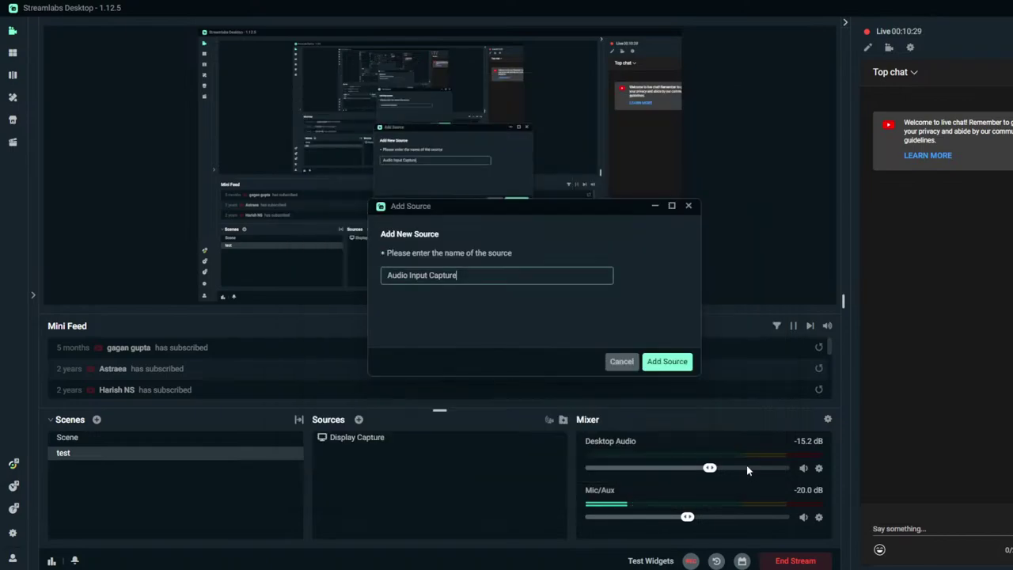
pyautogui.click(646, 359)
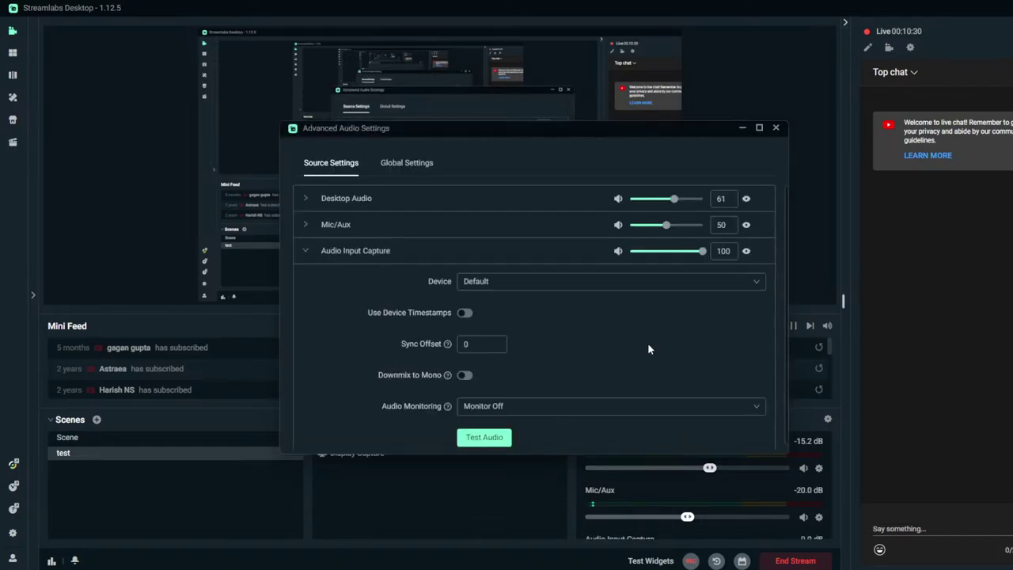
pyautogui.click(497, 439)
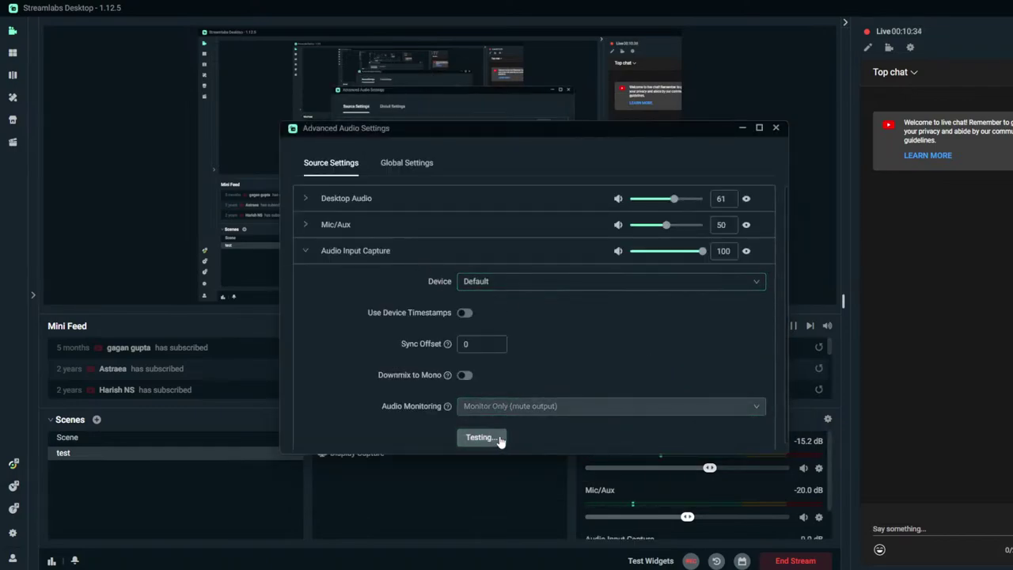
# Raise the Mic/Aux volume to 78 and set its device to AI Noise-cancelling Input (ASUS Utility) after trying the Realtek Microphone Array
pyautogui.moveTo(667, 234)
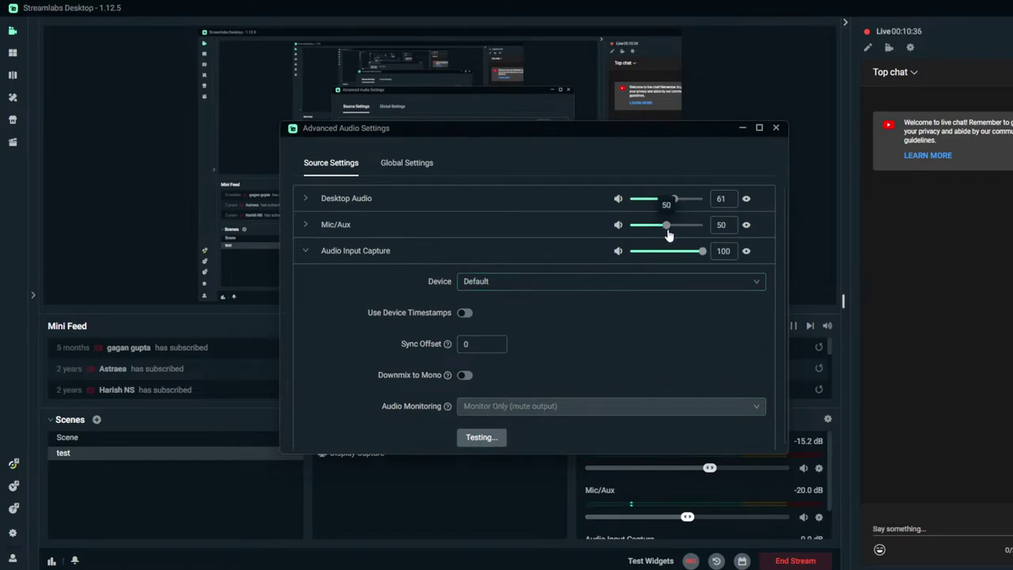
pyautogui.moveTo(667, 226); pyautogui.dragTo(686, 225)
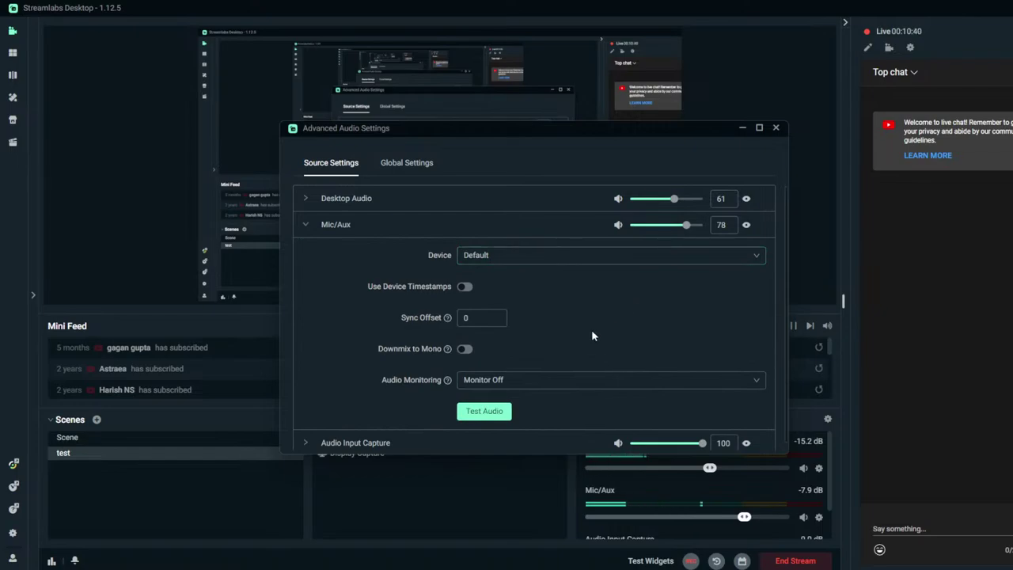
pyautogui.click(636, 258)
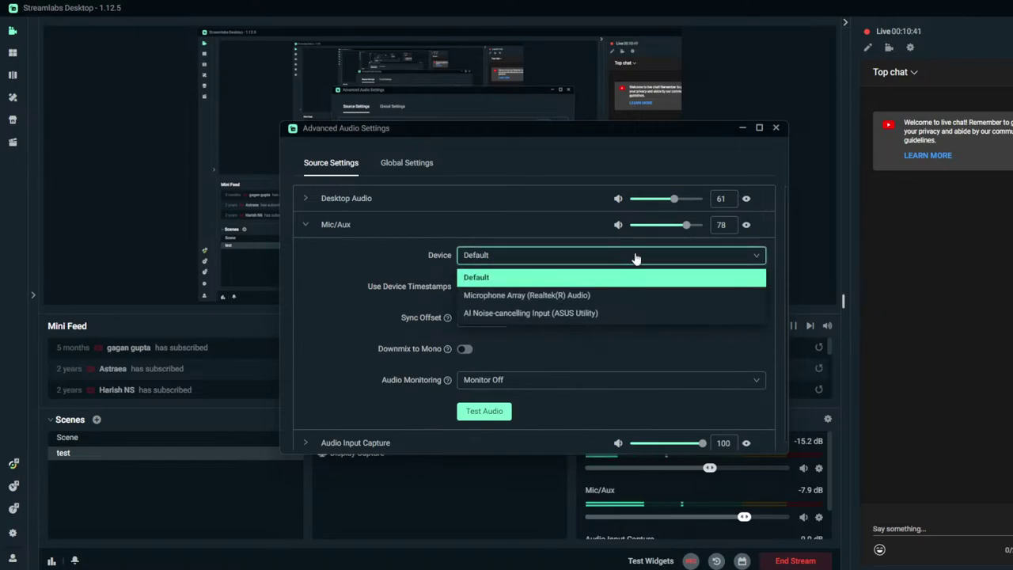
pyautogui.click(546, 297)
pyautogui.click(542, 261)
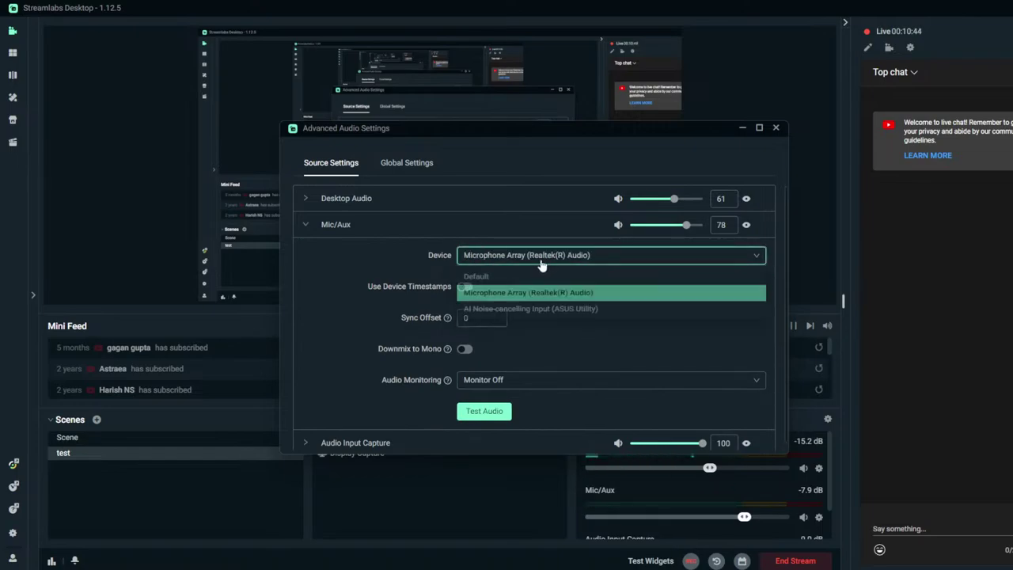
pyautogui.click(535, 309)
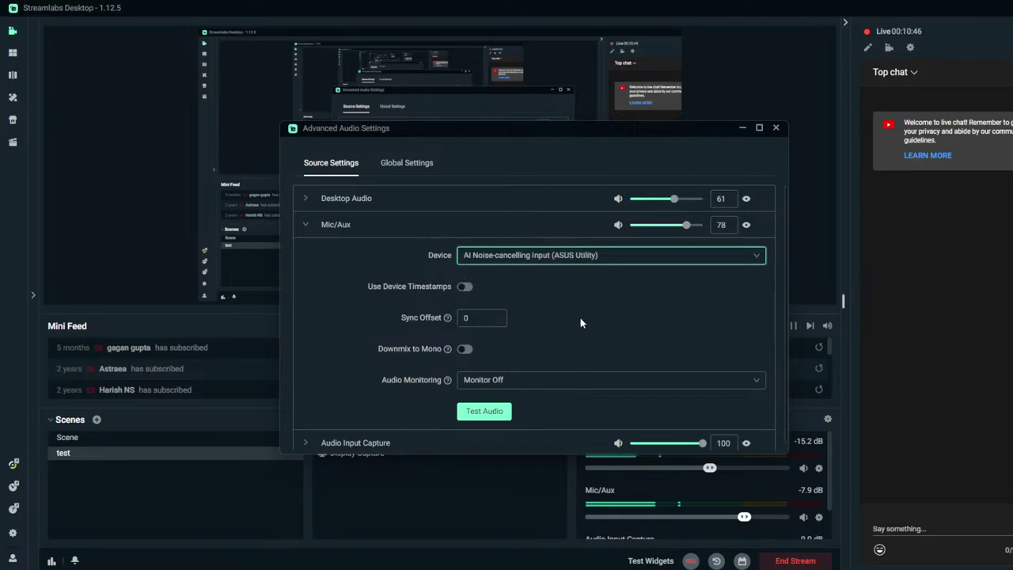
# Start the Mic/Aux audio test and lower the Mic/Aux volume to 50
pyautogui.scroll(-1, 577, 345)
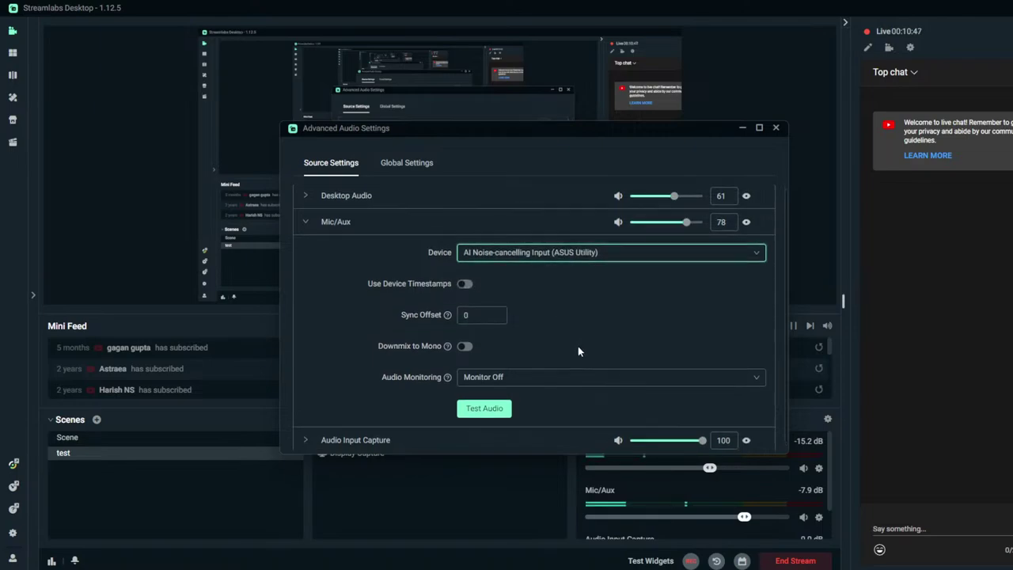
pyautogui.click(485, 405)
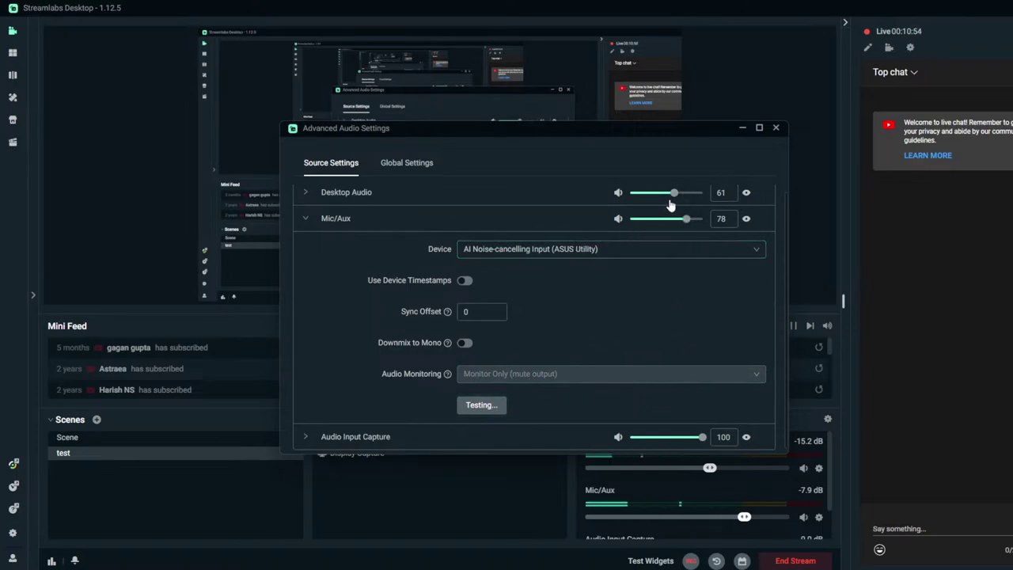
pyautogui.moveTo(683, 219)
pyautogui.mouseDown()
pyautogui.moveTo(656, 220)
pyautogui.moveTo(667, 220)
pyautogui.mouseUp()
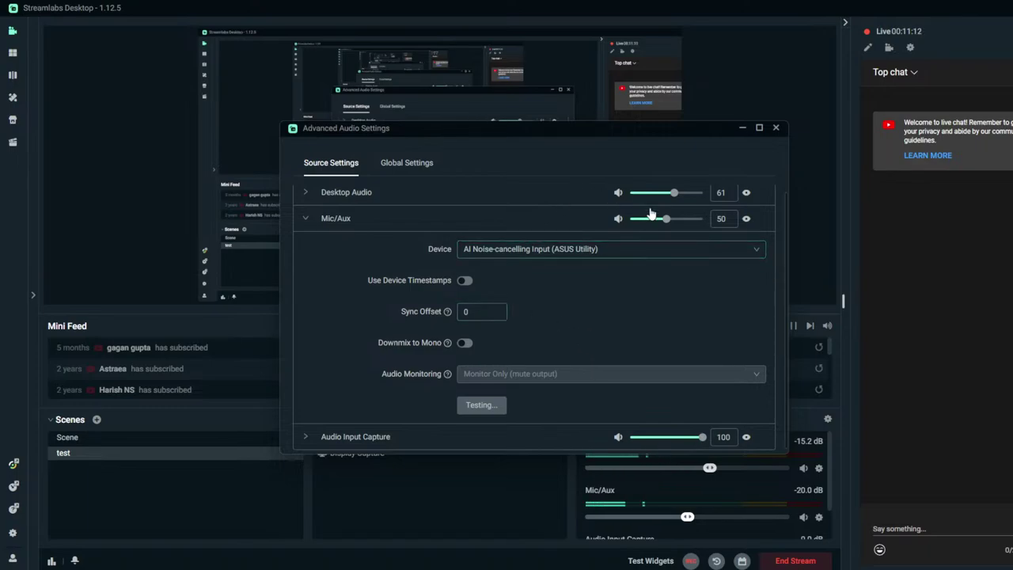
pyautogui.click(553, 248)
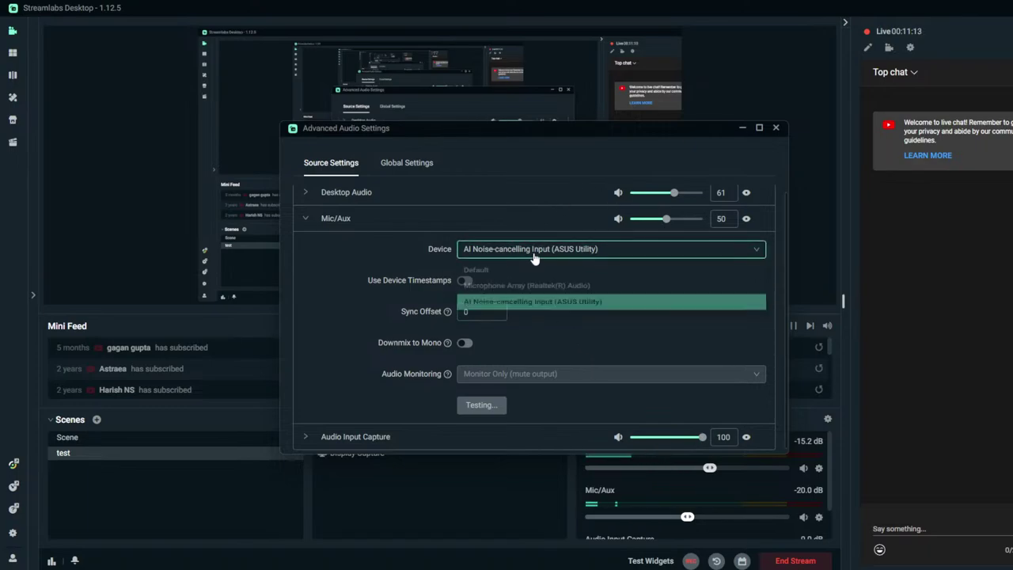
pyautogui.click(530, 308)
pyautogui.click(466, 280)
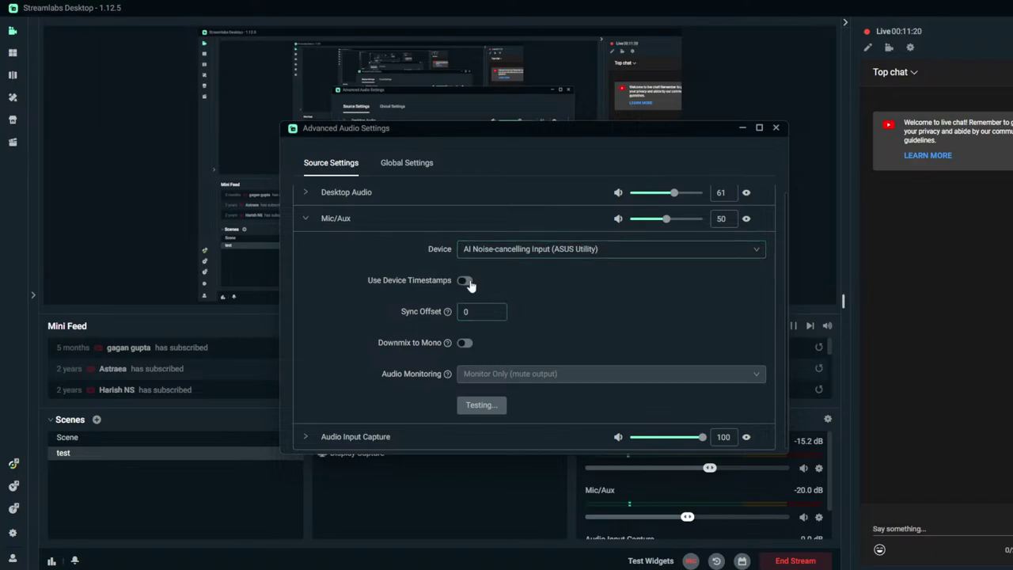
pyautogui.click(466, 281)
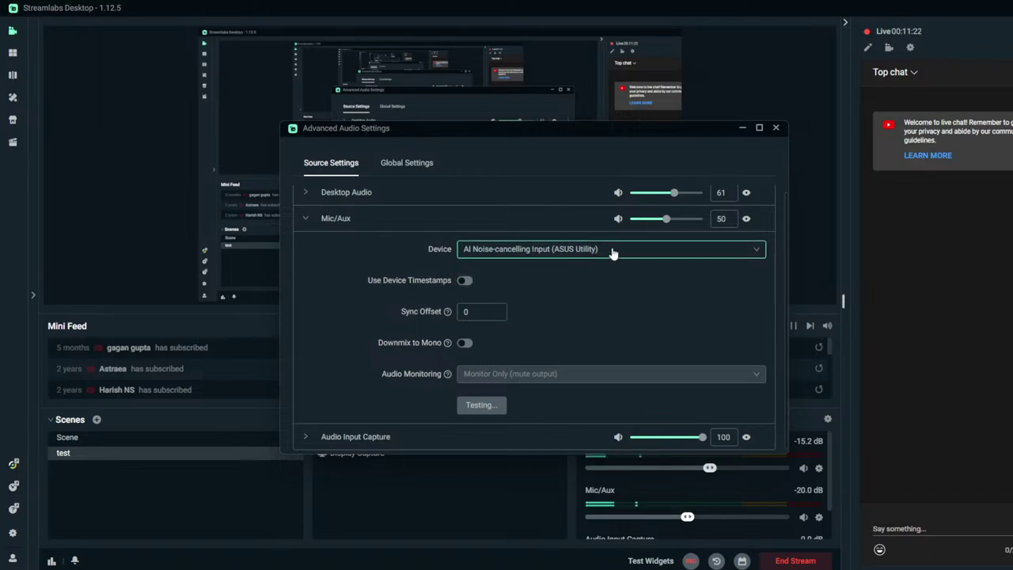
# Set the Mic/Aux device to Default, end its audio test and close the advanced audio settings
pyautogui.click(538, 248)
pyautogui.click(483, 269)
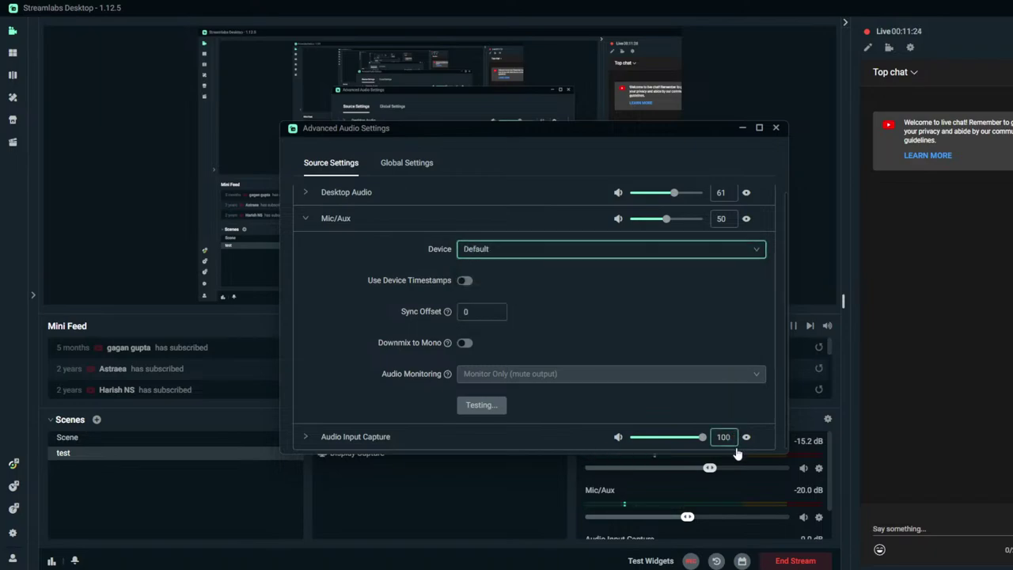
pyautogui.click(490, 406)
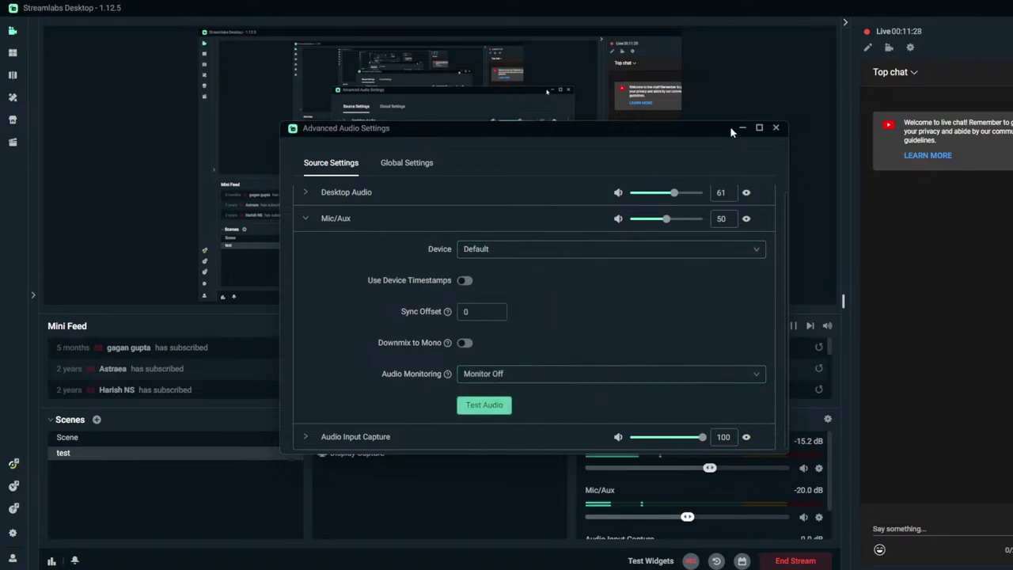
pyautogui.click(776, 128)
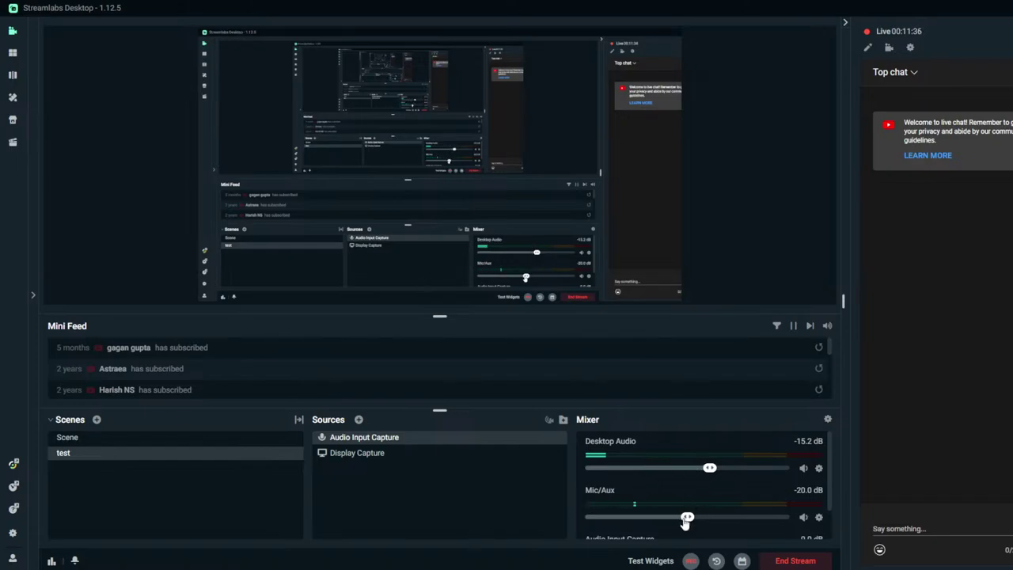
# Raise the Mic/Aux volume in the mixer to 0.0 dB
pyautogui.moveTo(686, 519); pyautogui.dragTo(762, 518)
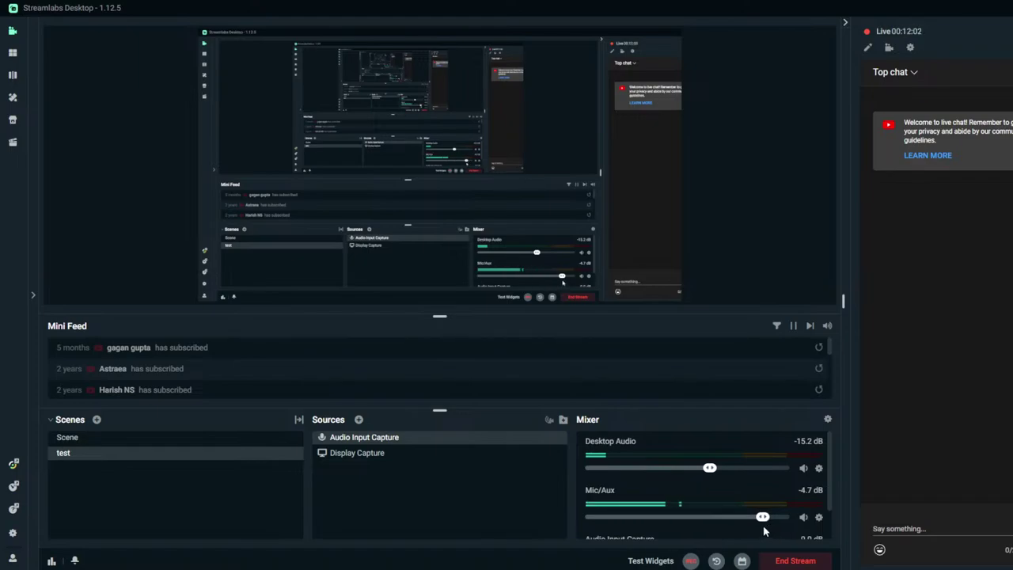
pyautogui.scroll(5, 764, 532)
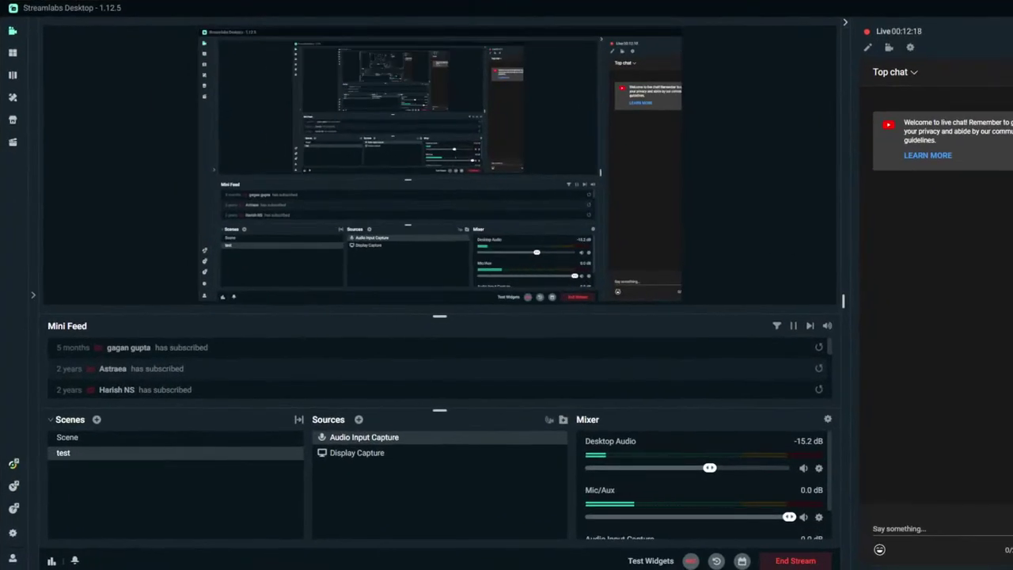
# Review the streaming output settings, including bitrate and encoder, and close the settings window
pyautogui.click(12, 532)
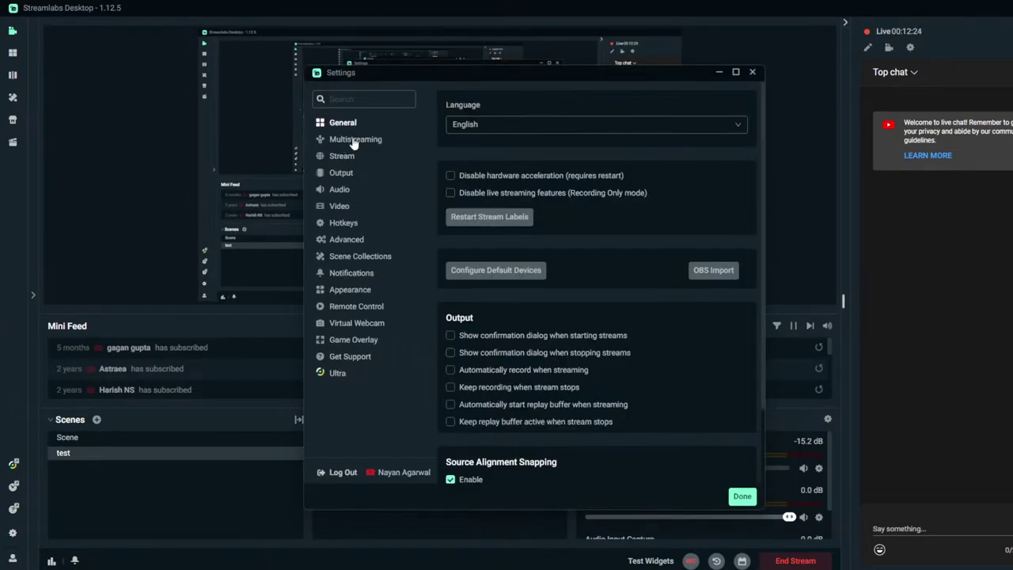
pyautogui.click(349, 175)
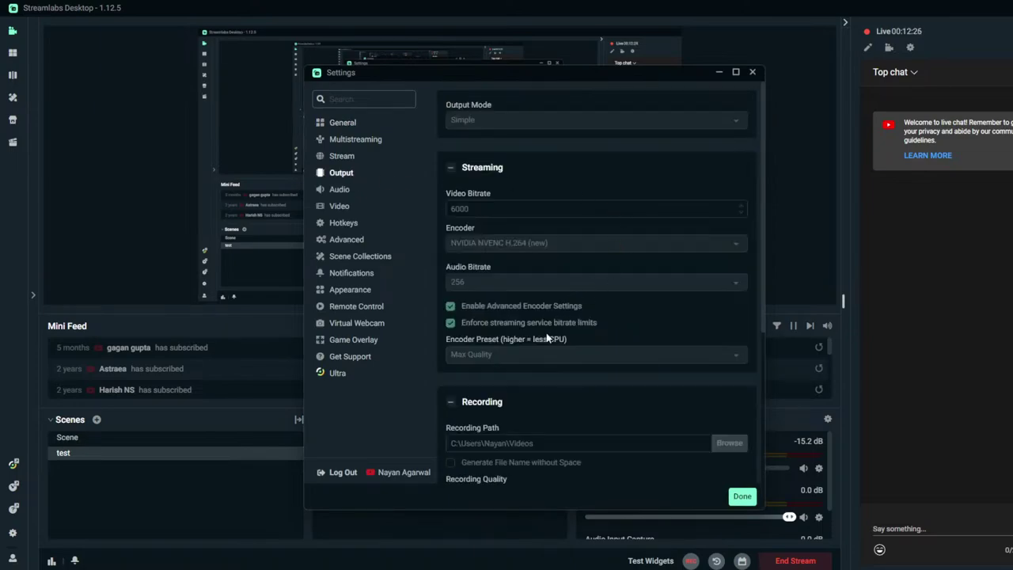
pyautogui.click(742, 496)
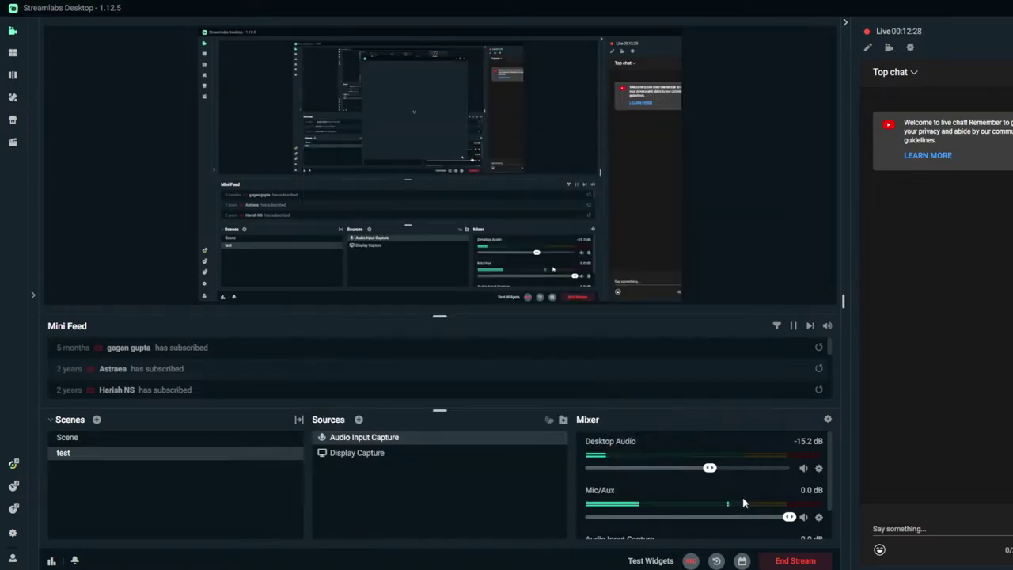
# Examine the available options for the Display Capture source and the Audio Input Capture level in the mixer
pyautogui.click(368, 459)
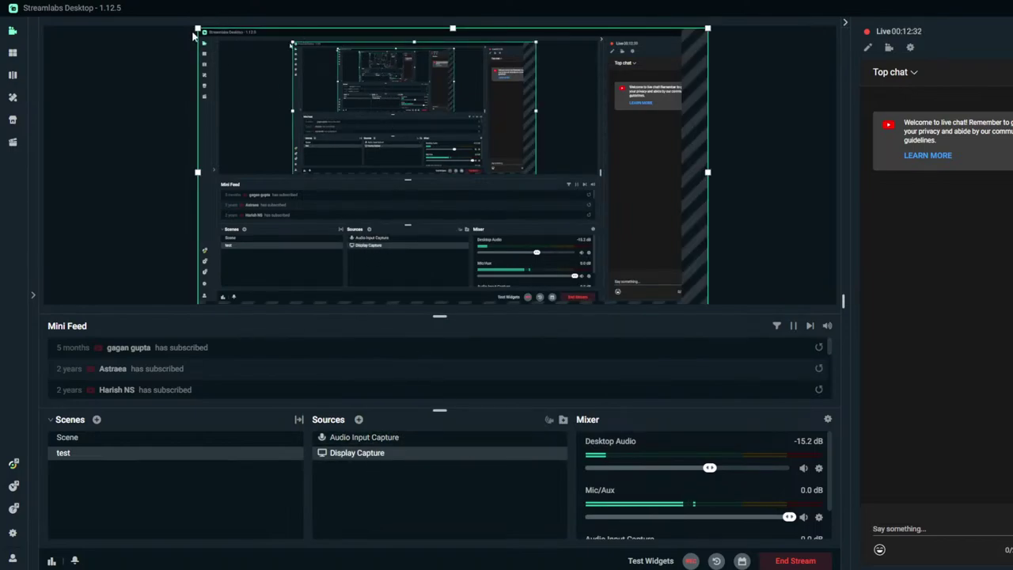
pyautogui.rightClick(318, 102)
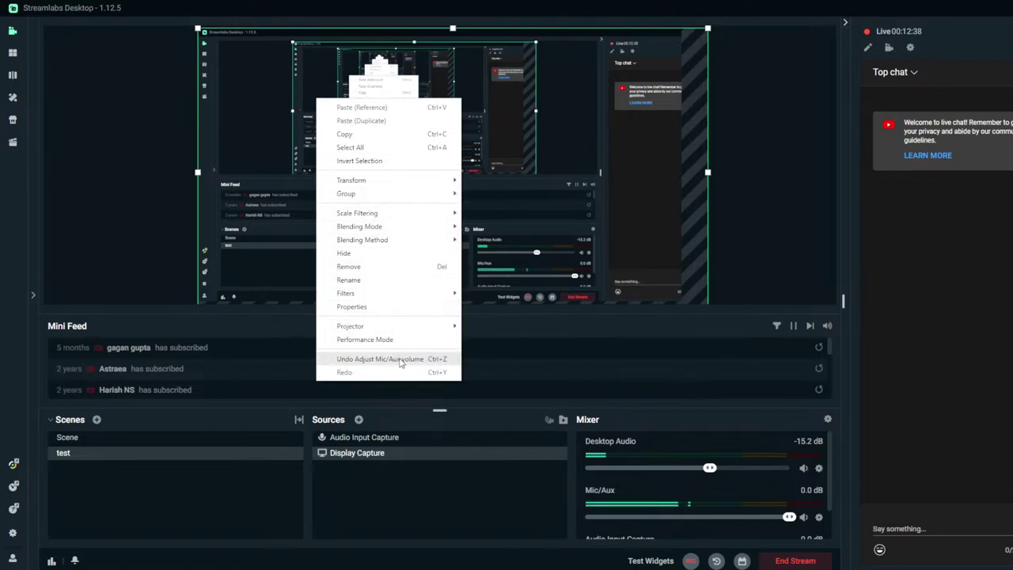
pyautogui.click(800, 215)
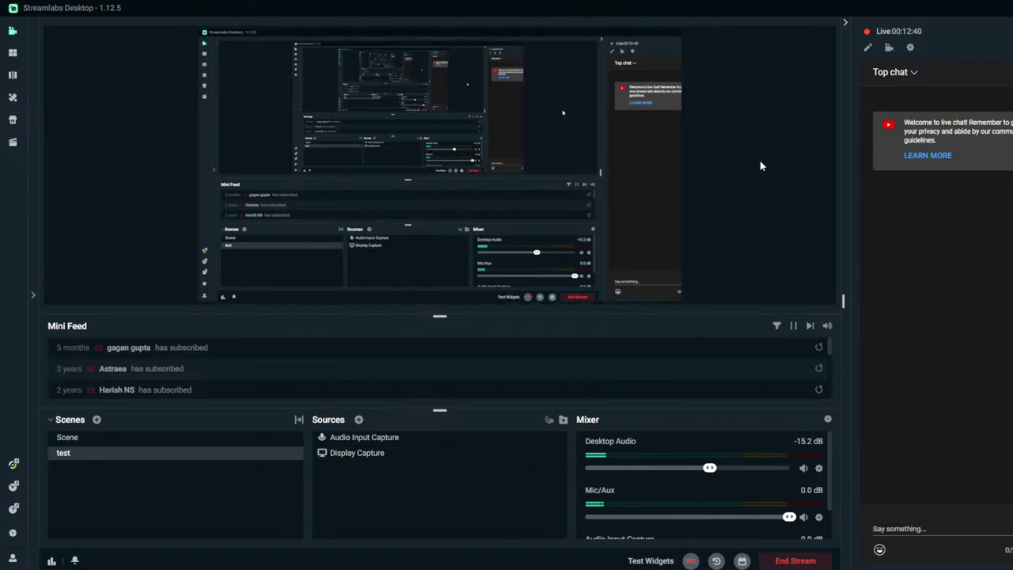
pyautogui.scroll(-1, 729, 452)
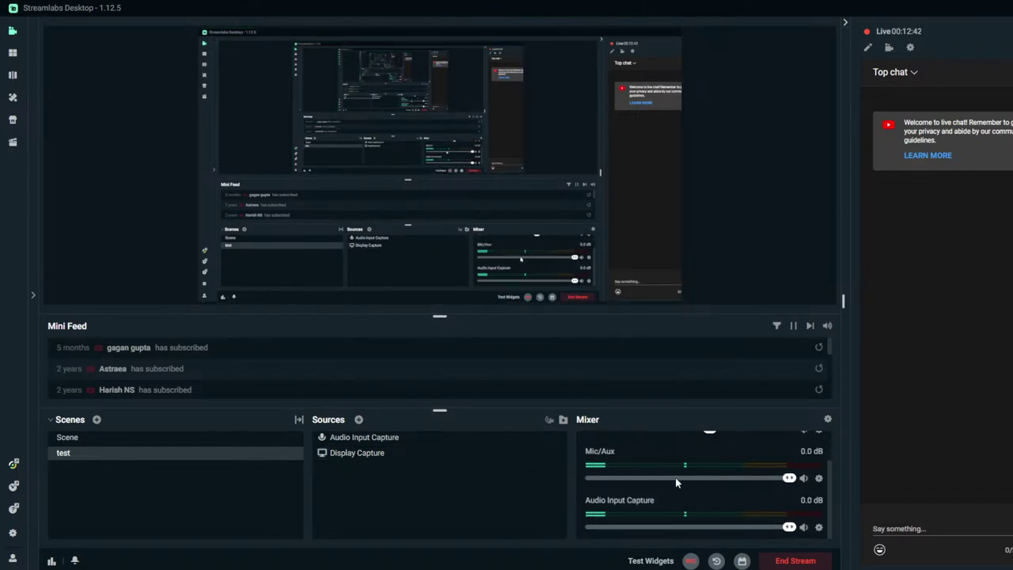
pyautogui.scroll(1, 675, 479)
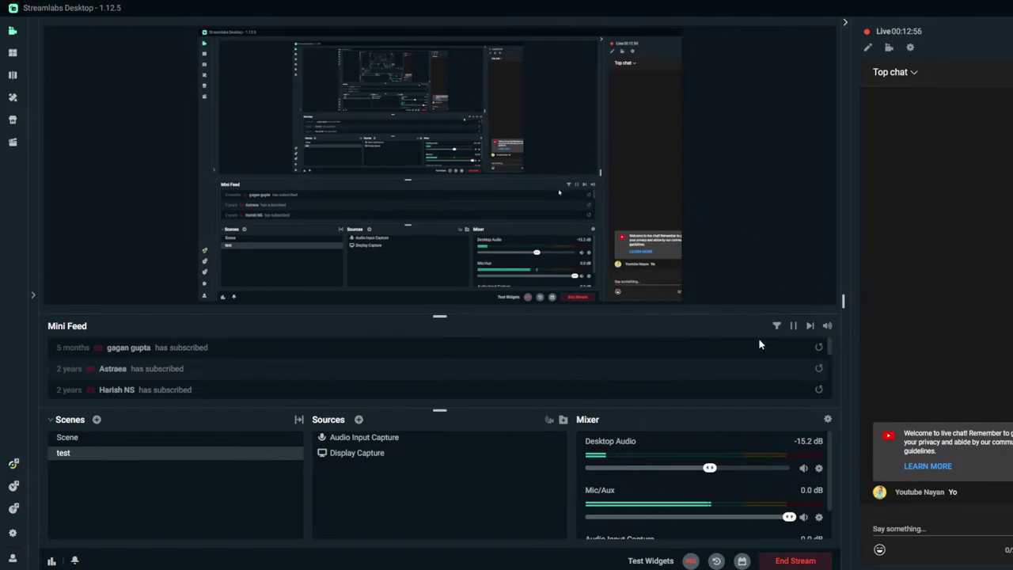
# Open YouTube from a new Chrome tab, look at the home page and minimise the browser
pyautogui.click(949, 528)
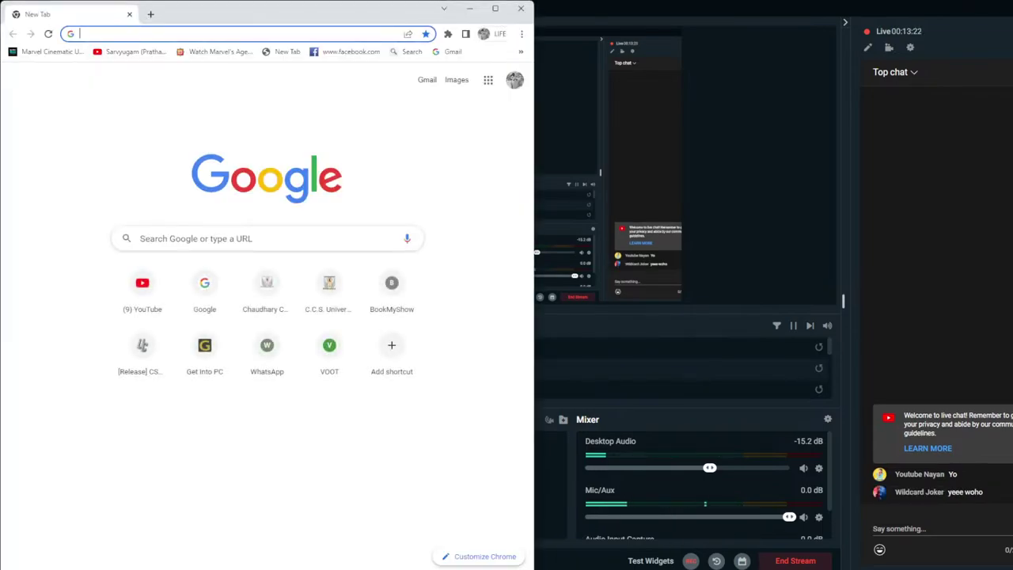
pyautogui.click(941, 531)
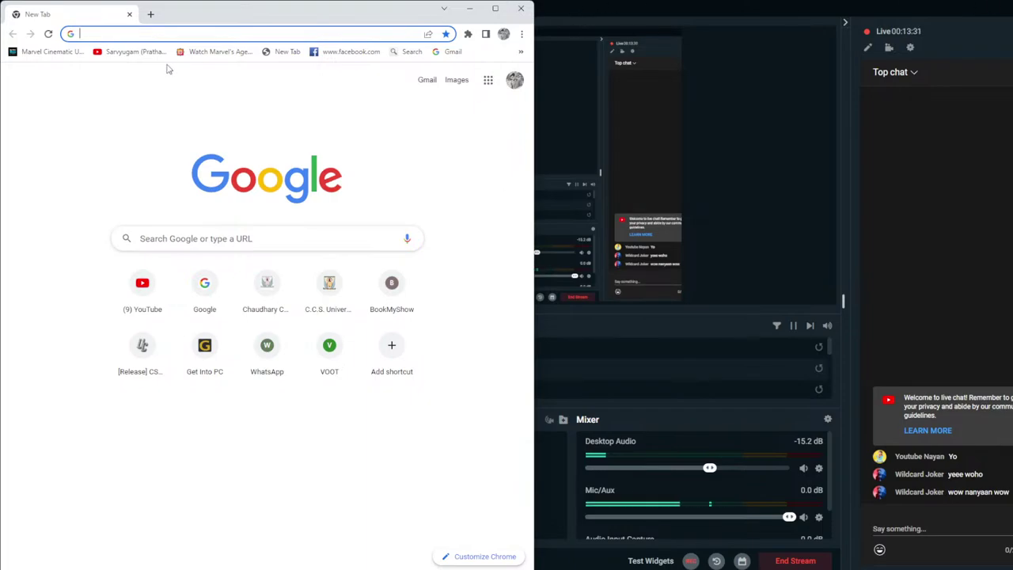
pyautogui.click(143, 285)
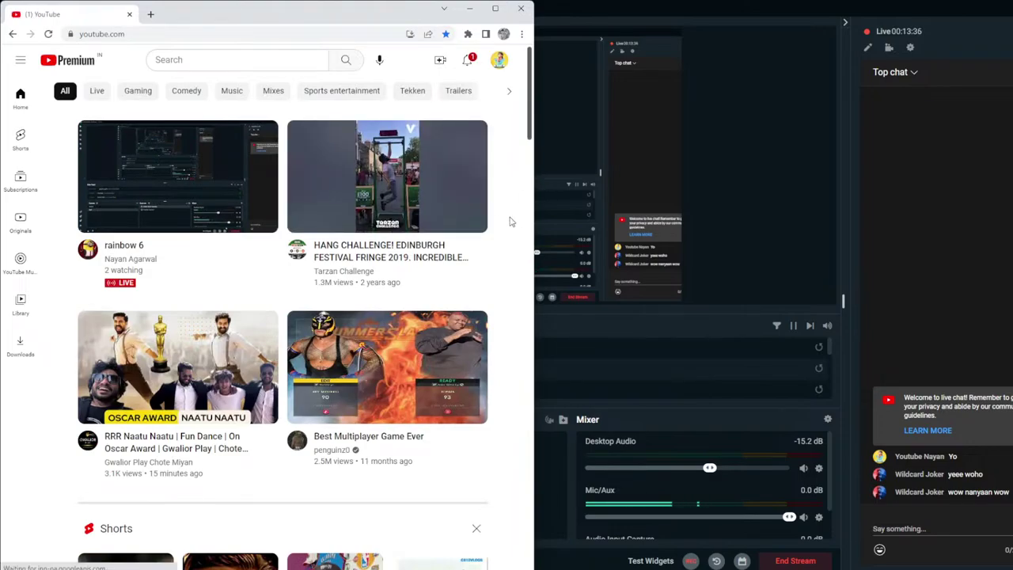
pyautogui.moveTo(420, 221)
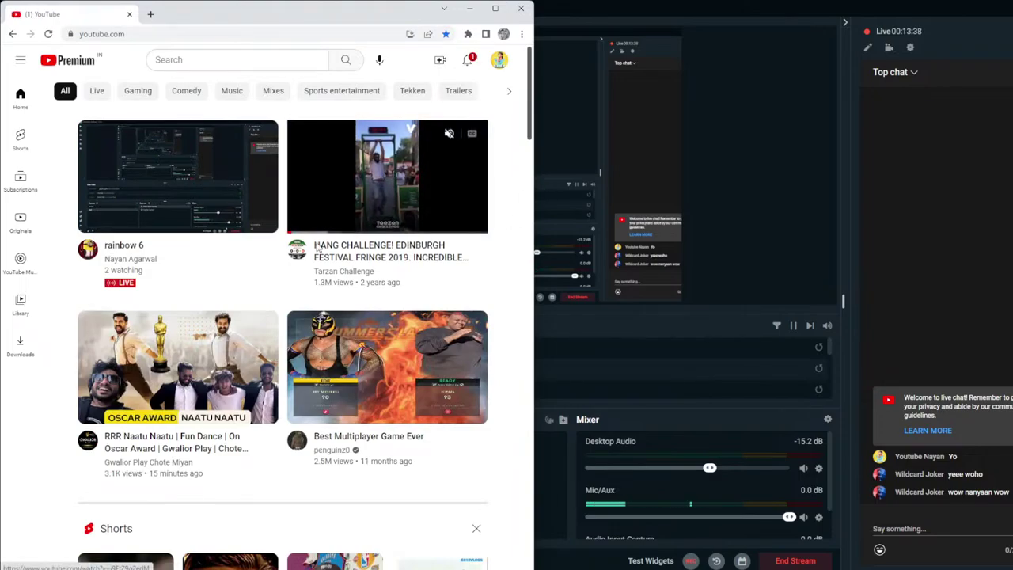
pyautogui.click(469, 13)
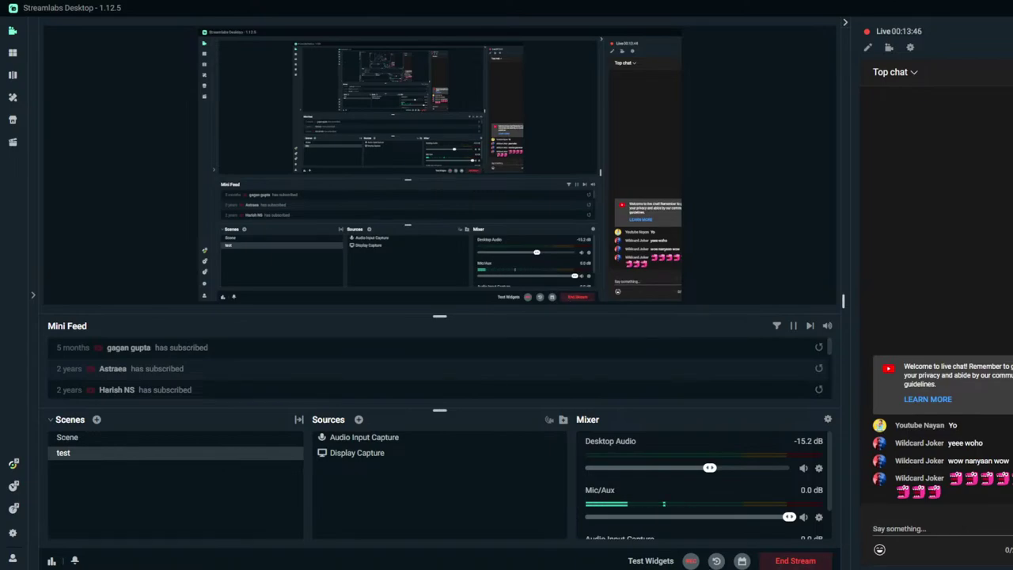
# Switch back to Chrome and search YouTube for "yellow border line while streaming"
pyautogui.hotkey('alt', 'Tab')
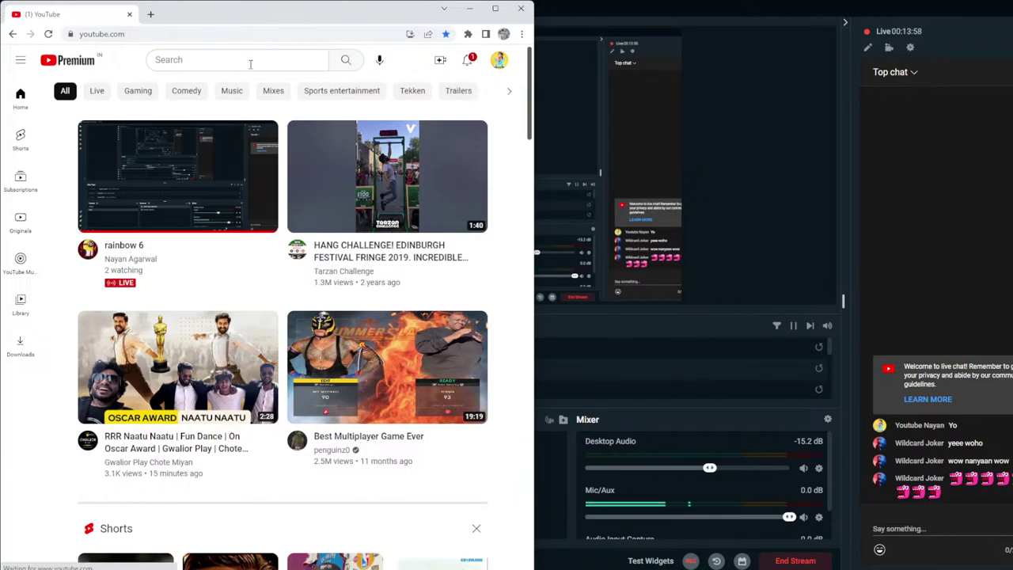
pyautogui.click(208, 62)
pyautogui.write('yel')
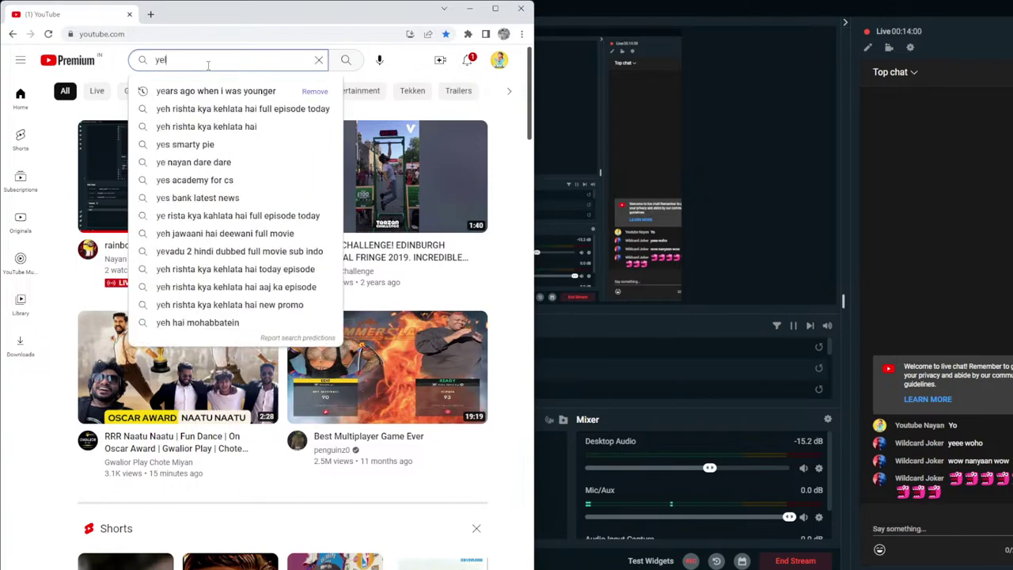
pyautogui.write('low border')
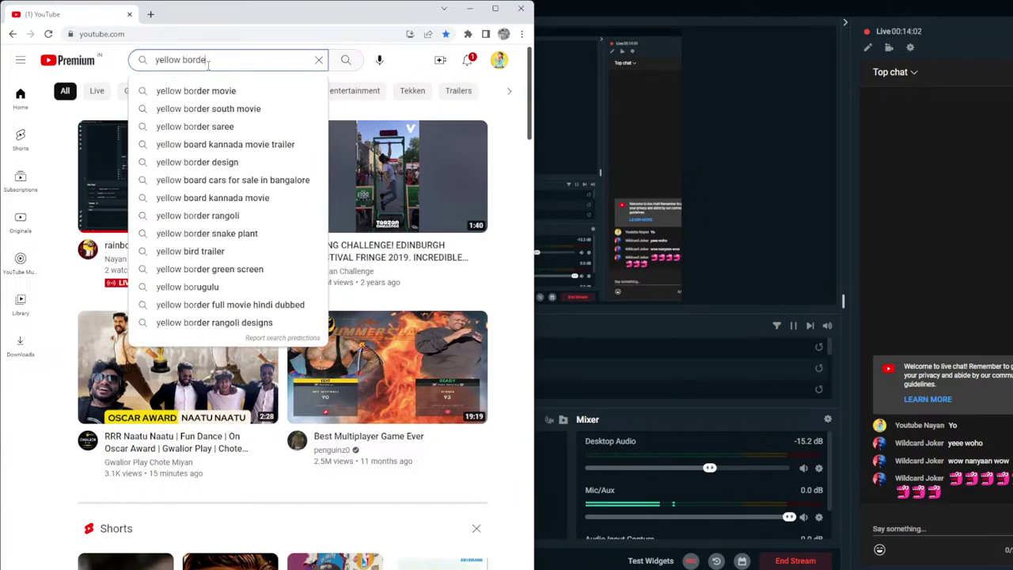
pyautogui.write(' li')
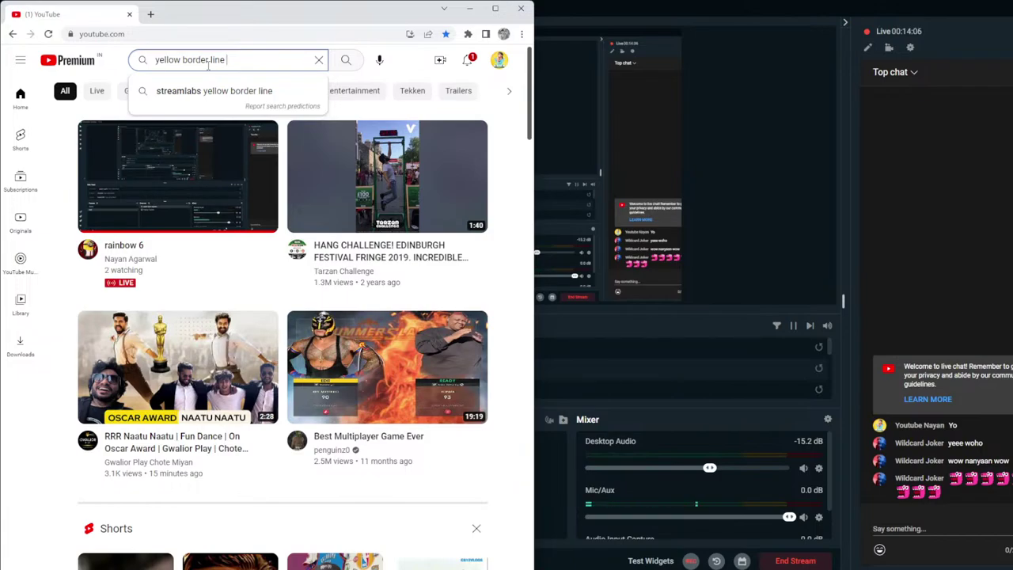
pyautogui.write('ne while streaming')
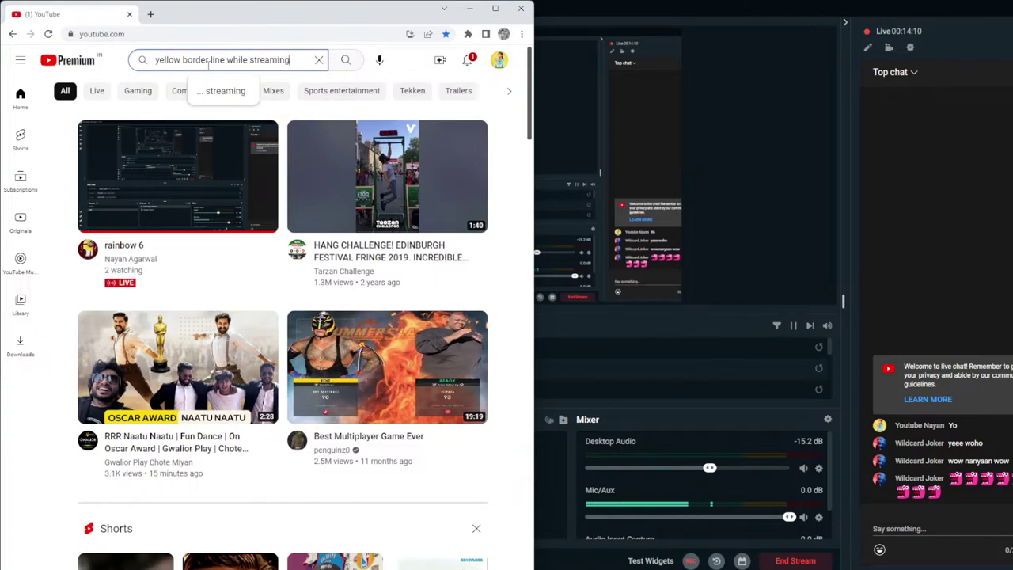
pyautogui.press('Return')
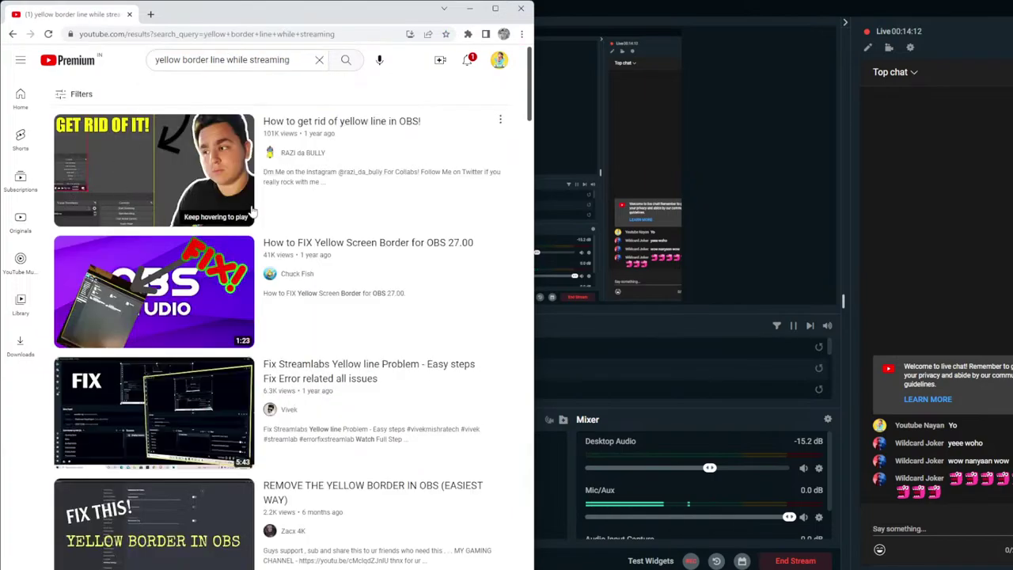
# Watch the video "How to get rid of yellow line in OBS!" in full screen, return to normal view and pause at 0:28
pyautogui.click(332, 127)
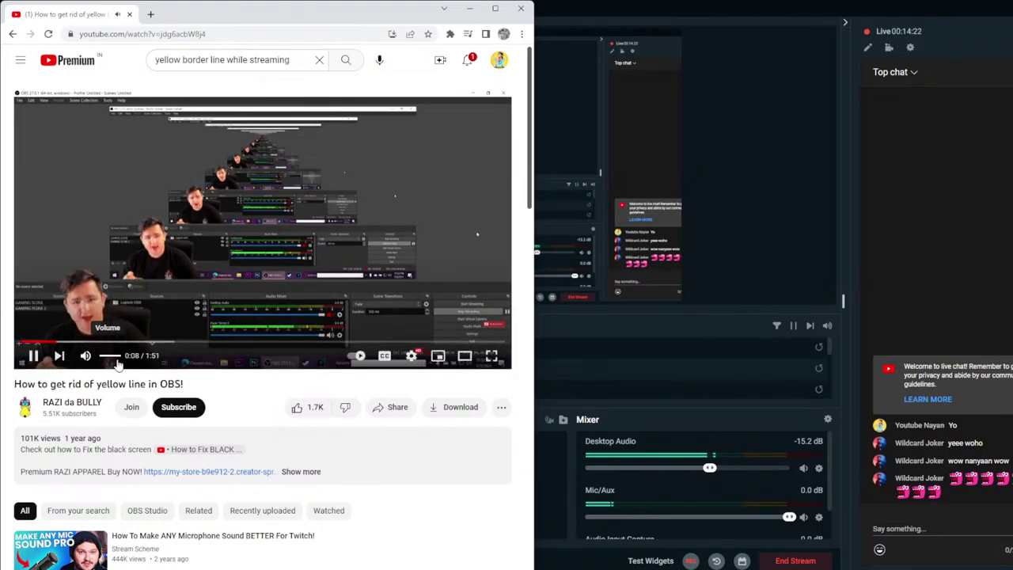
pyautogui.click(491, 356)
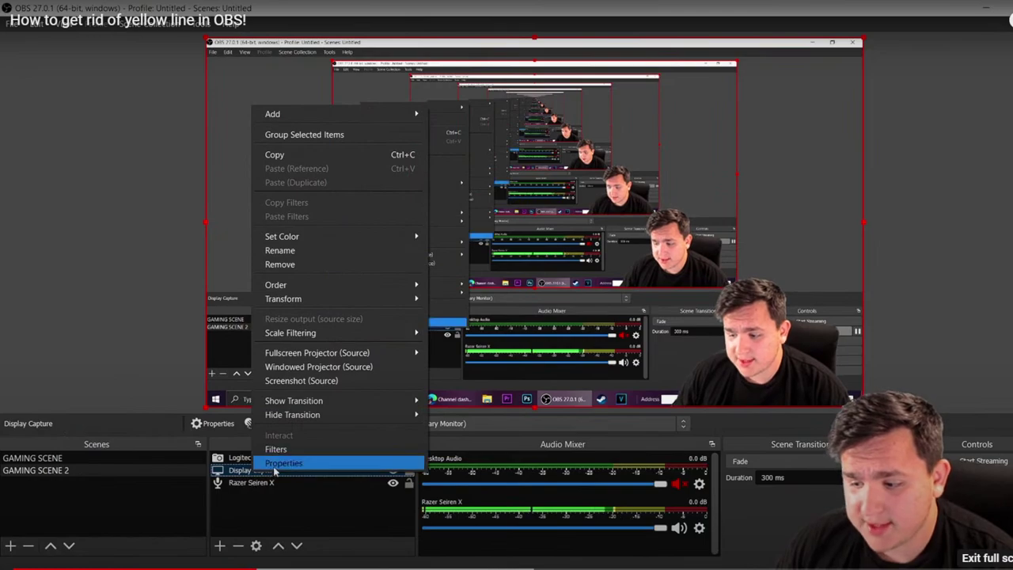
pyautogui.press('Escape')
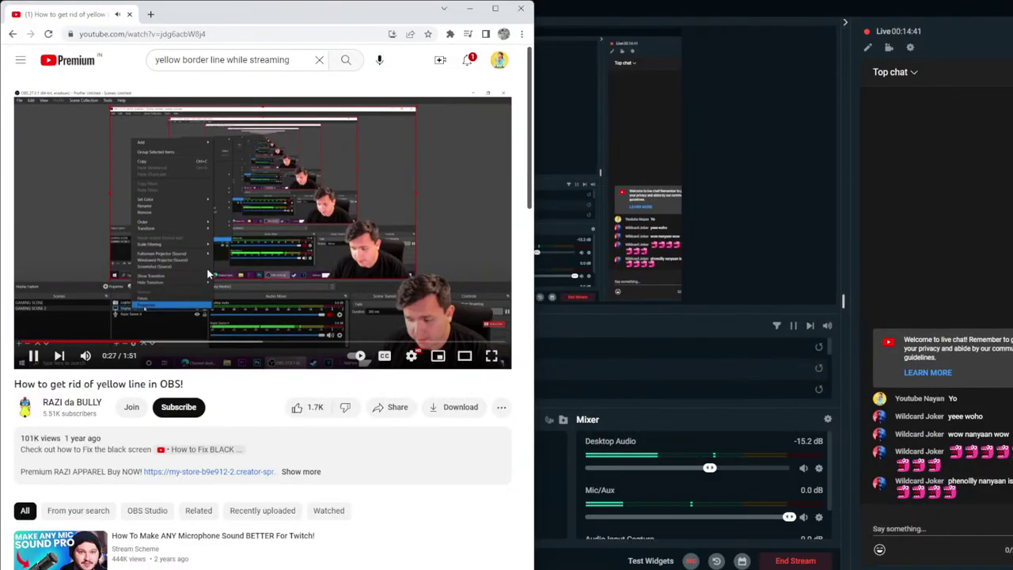
pyautogui.click(379, 218)
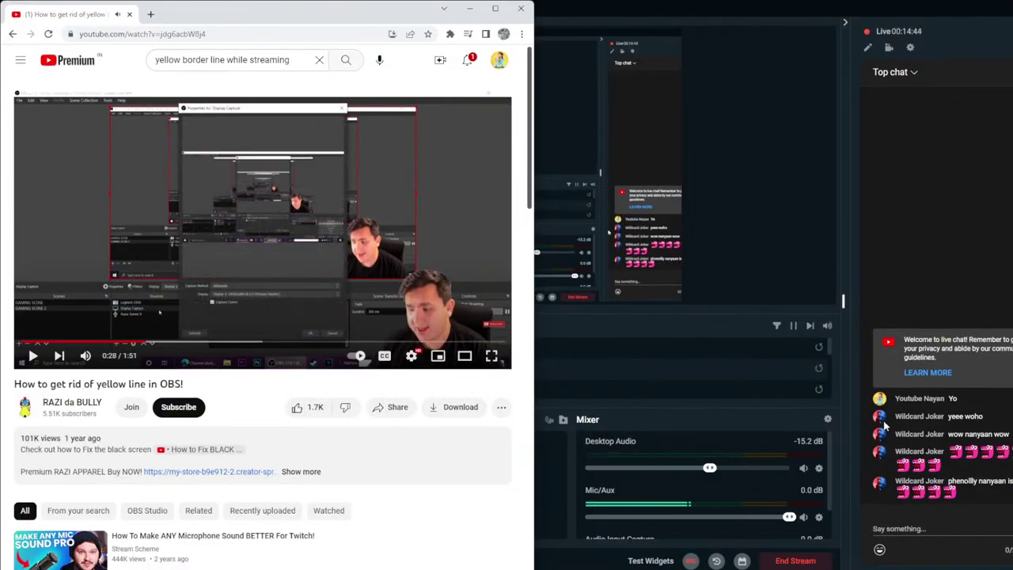
# Tile the Streamlabs Desktop window side by side with the Chrome video window and extend both down to nearly full height
pyautogui.doubleClick(977, 16)
pyautogui.doubleClick(977, 16)
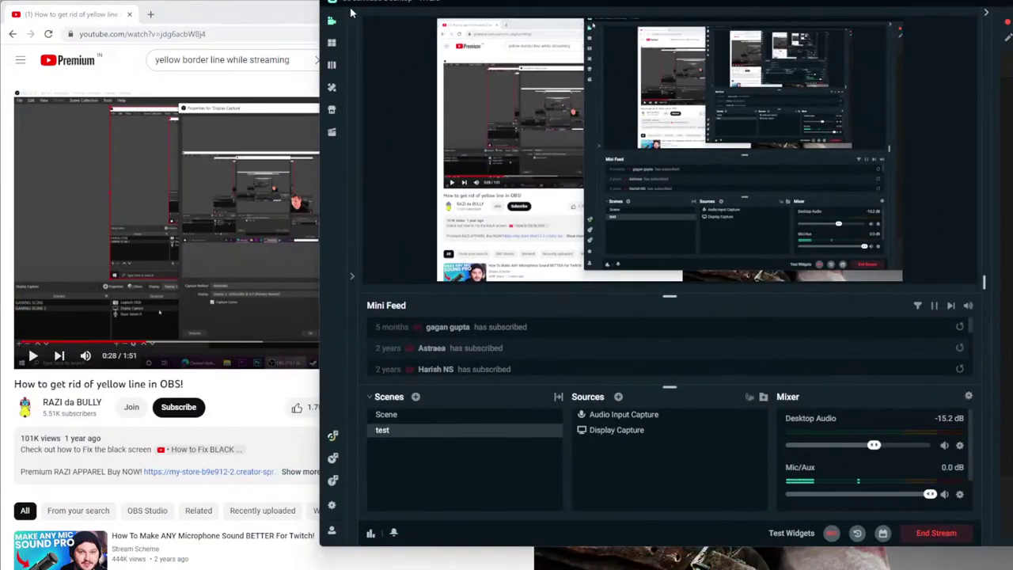
pyautogui.moveTo(352, 13); pyautogui.dragTo(1011, 4)
pyautogui.click(269, 174)
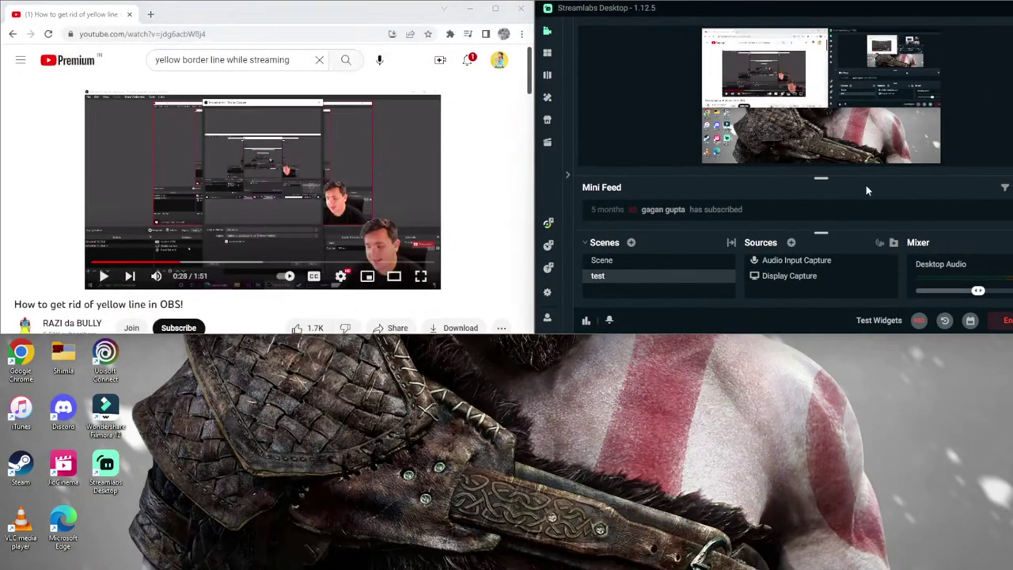
pyautogui.moveTo(767, 331); pyautogui.dragTo(767, 555)
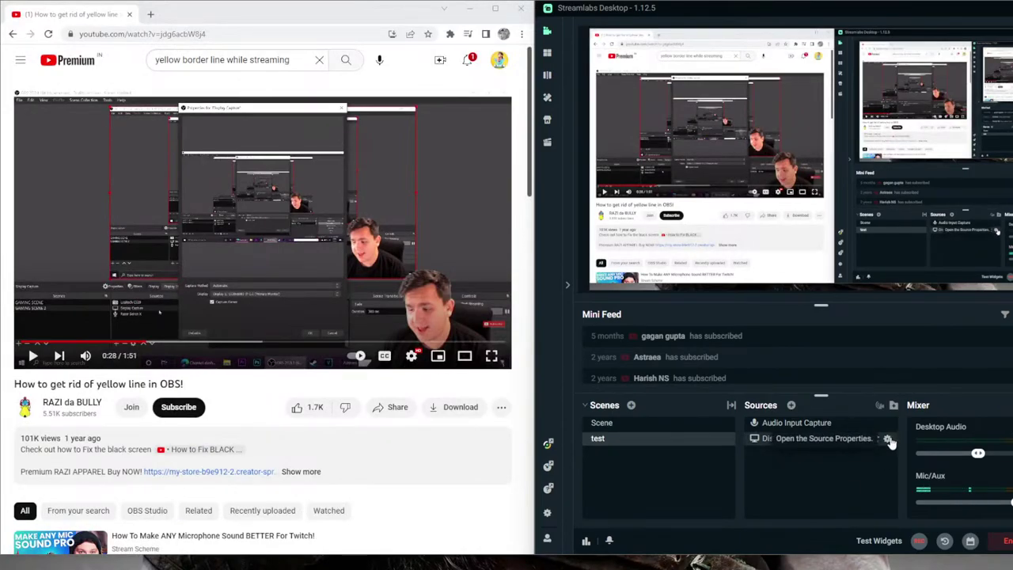
# Resume the yellow-line tutorial video and set the Display Capture source's capture method to Windows 10 (1903 and up)
pyautogui.click(887, 438)
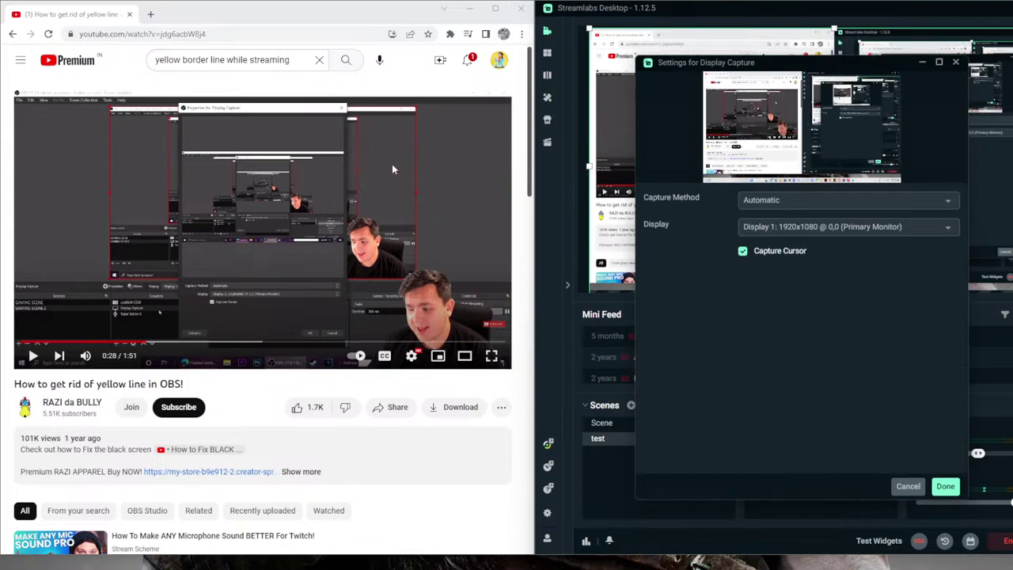
pyautogui.click(252, 218)
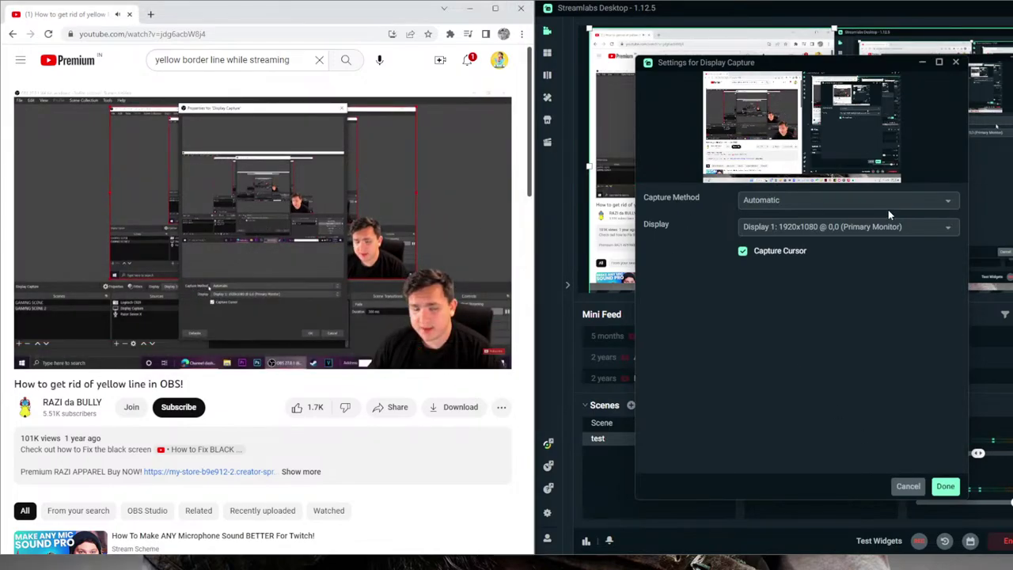
pyautogui.click(791, 202)
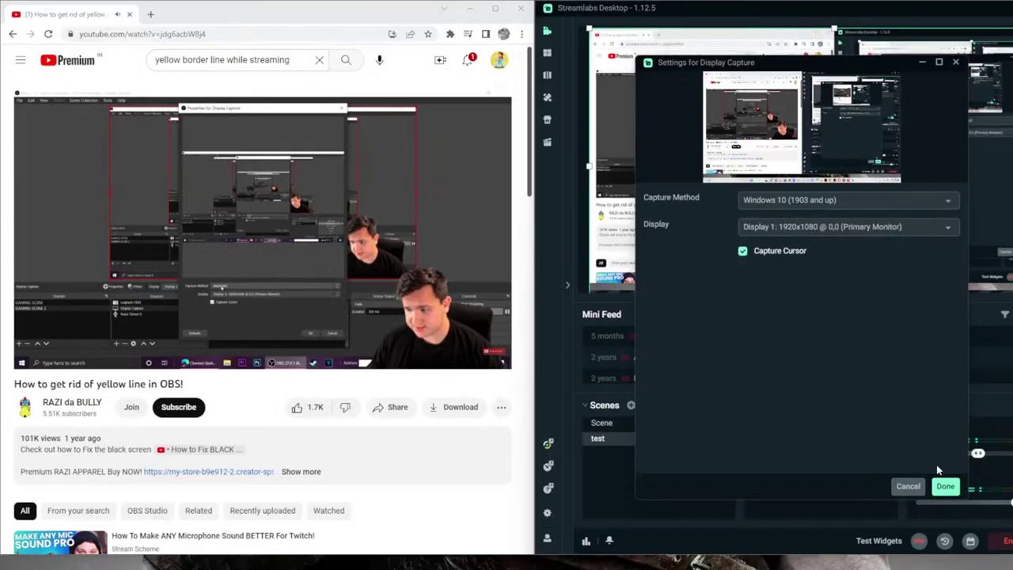
pyautogui.click(945, 487)
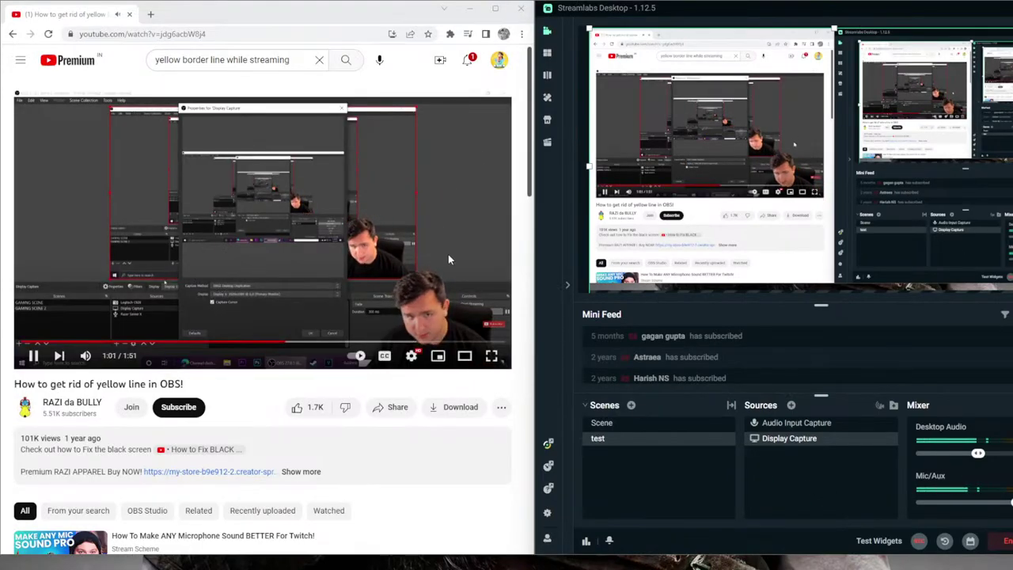
# Minimise the Chrome video window, maximise Streamlabs Desktop and view the microphone channels in the mixer
pyautogui.click(344, 407)
pyautogui.press('super+Down')
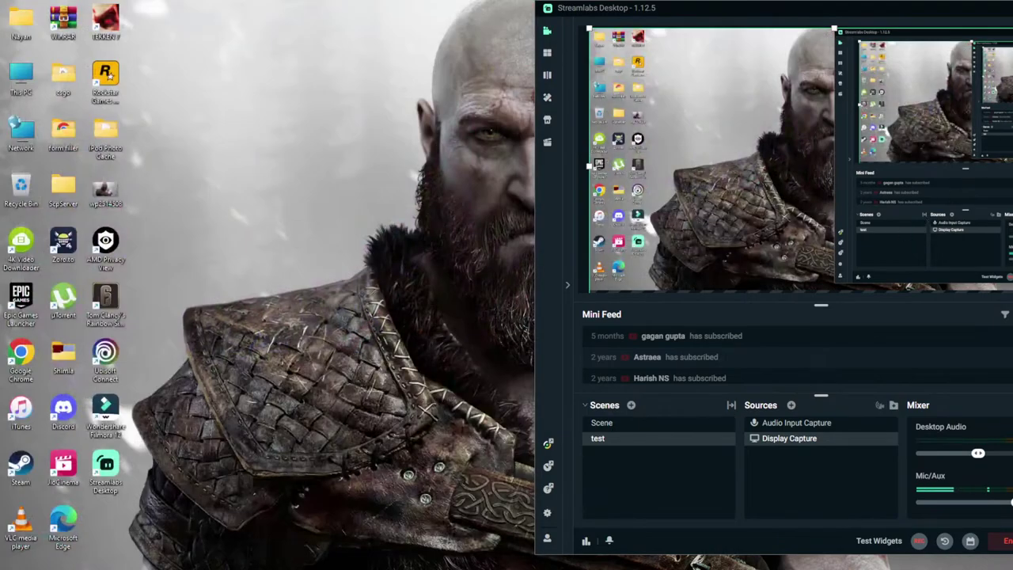
pyautogui.press('super+Up')
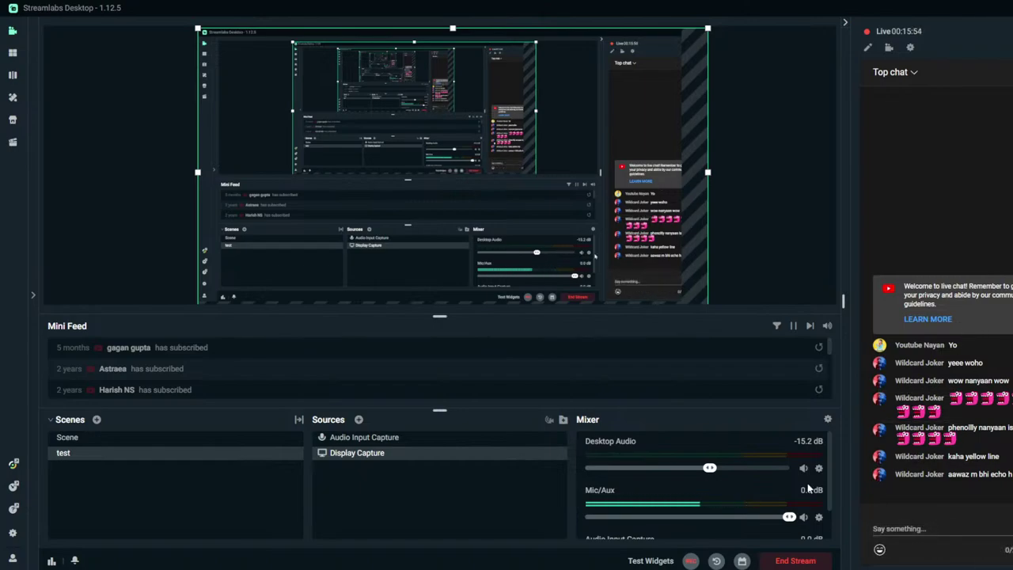
pyautogui.scroll(-2, 718, 490)
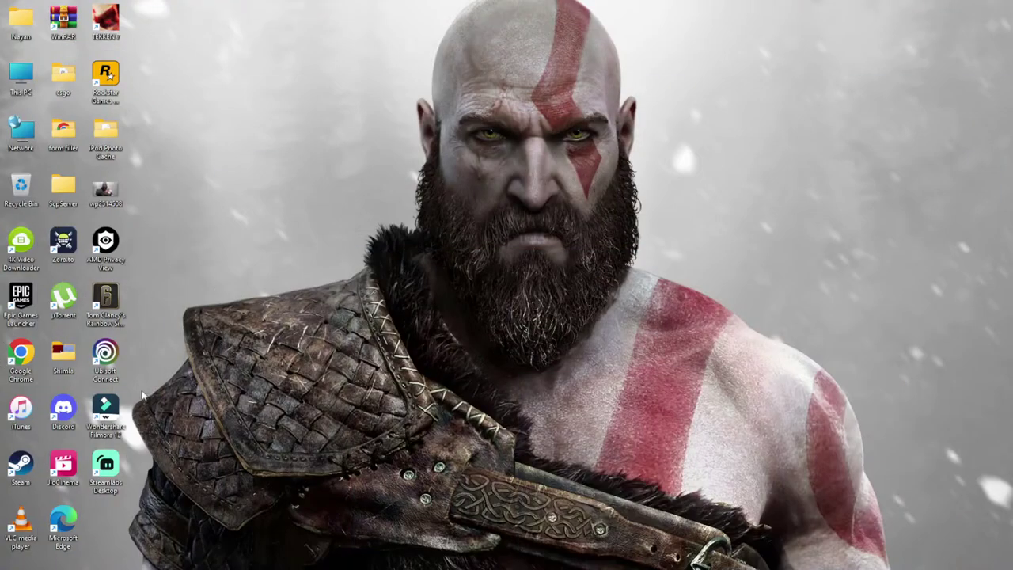
# Launch Rainbow Six Siege and Discord from the desktop, and join the WAITING-LOBBY voice channel of the streamer's own Discord server
pyautogui.doubleClick(106, 299)
pyautogui.doubleClick(68, 414)
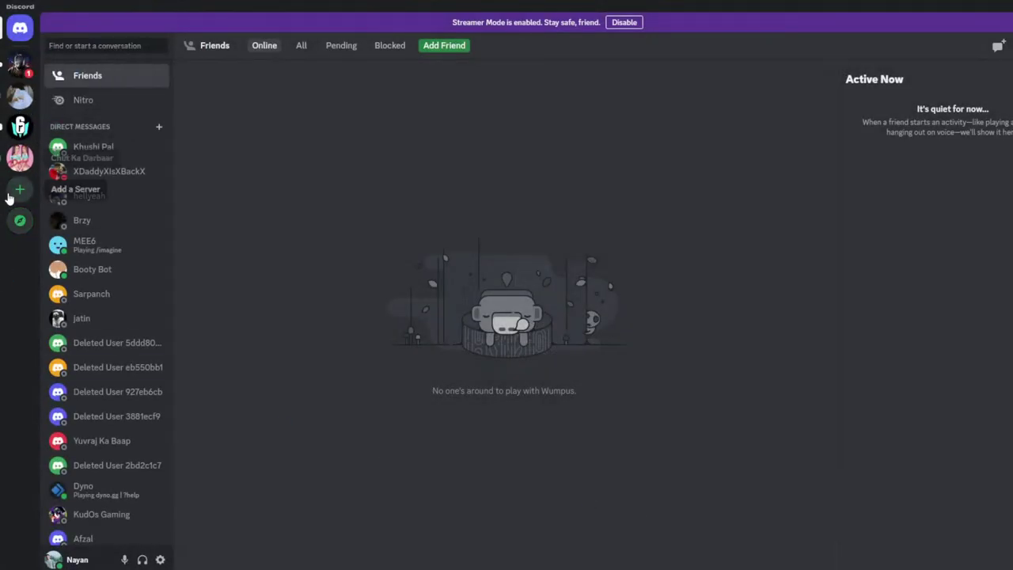
pyautogui.click(29, 99)
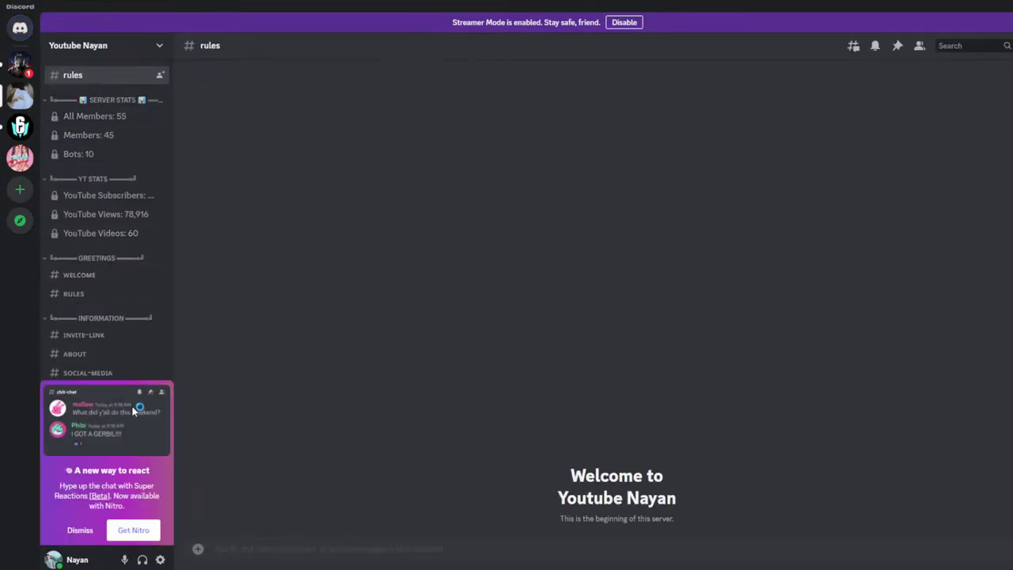
pyautogui.click(83, 530)
pyautogui.scroll(-5, 109, 346)
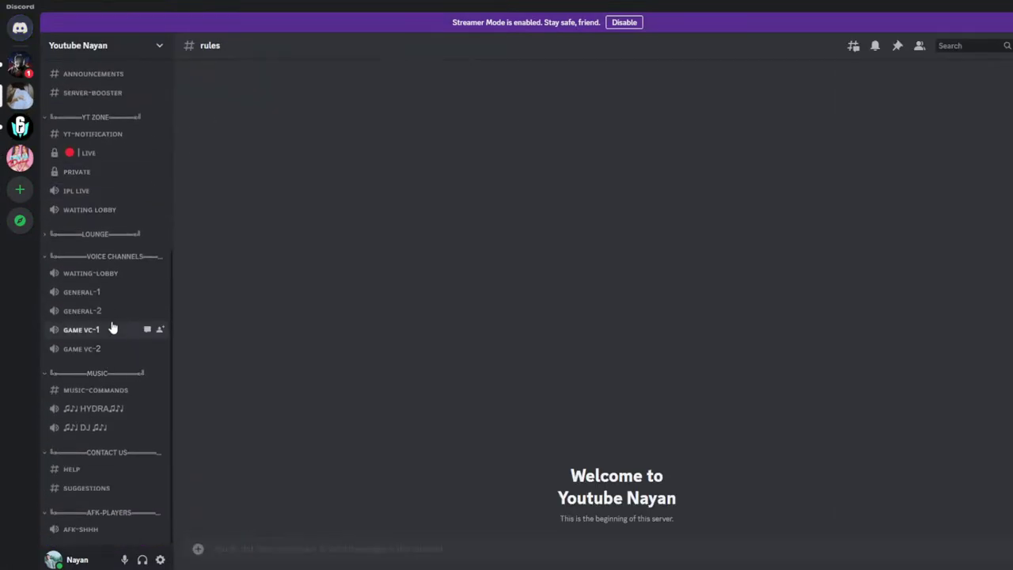
pyautogui.scroll(3, 83, 269)
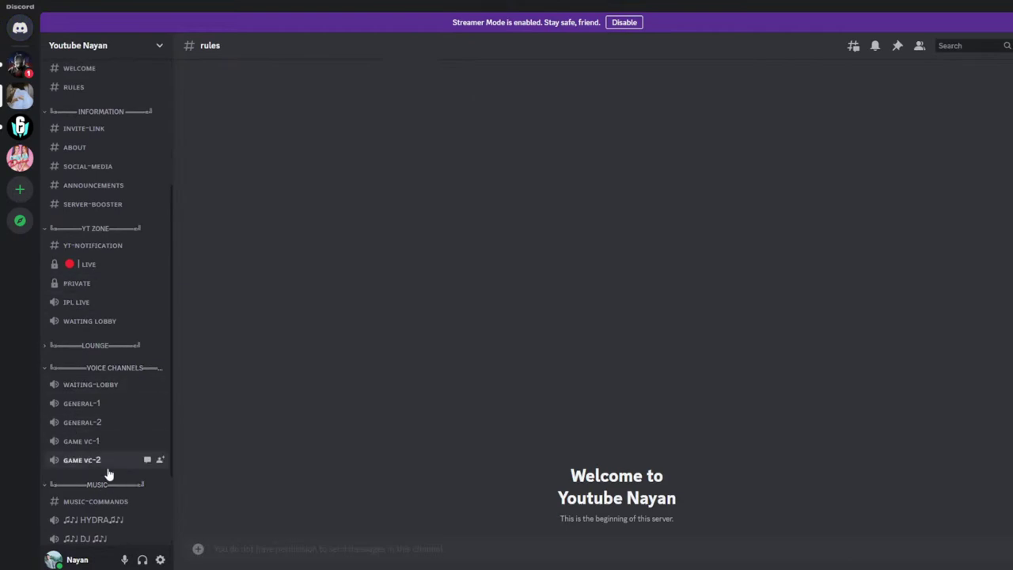
pyautogui.click(85, 390)
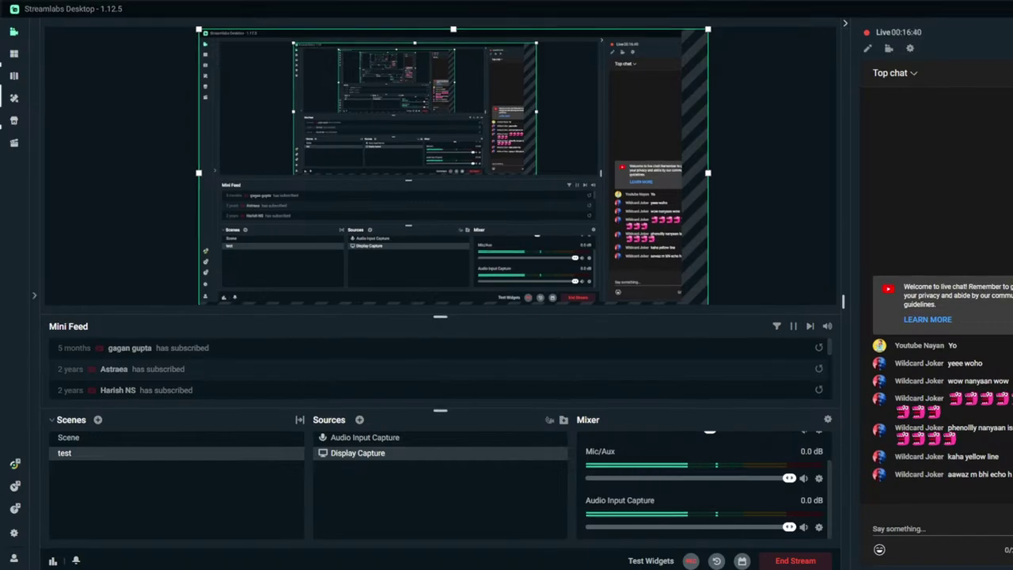
# Switch to Rainbow Six Siege and quit the game to the desktop
pyautogui.hotkey('alt', 'Tab')
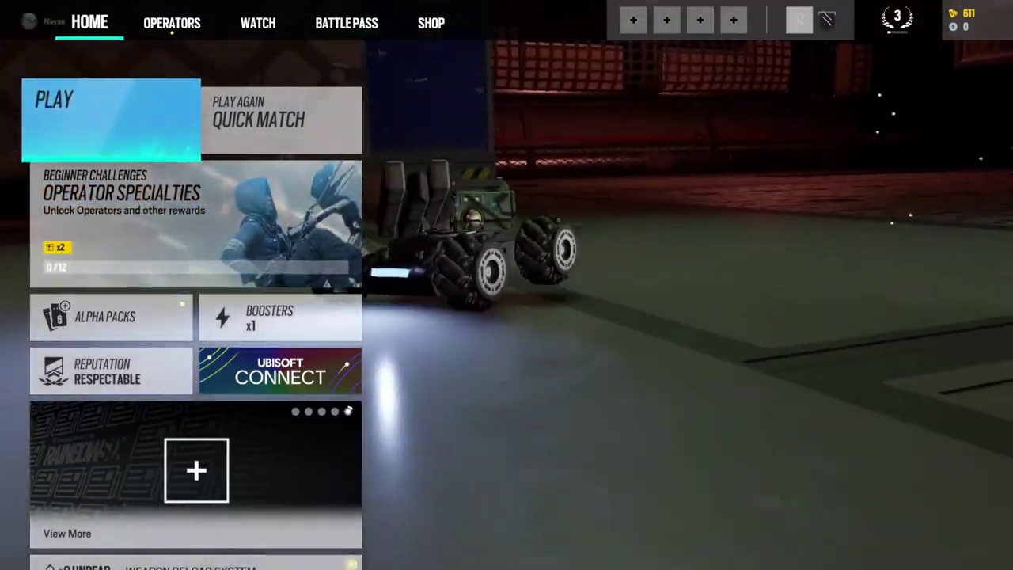
pyautogui.press('Escape')
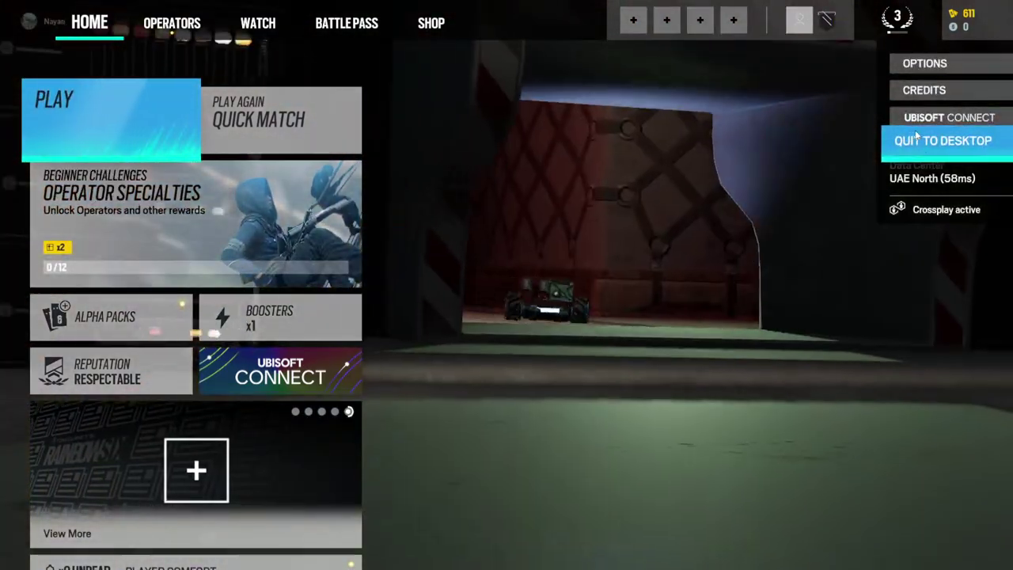
pyautogui.click(916, 136)
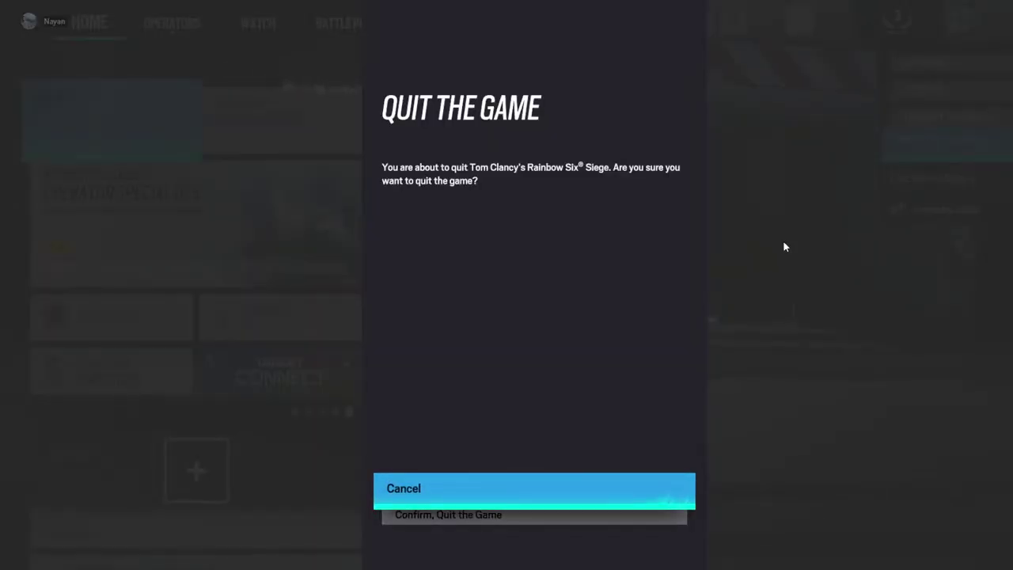
pyautogui.click(455, 515)
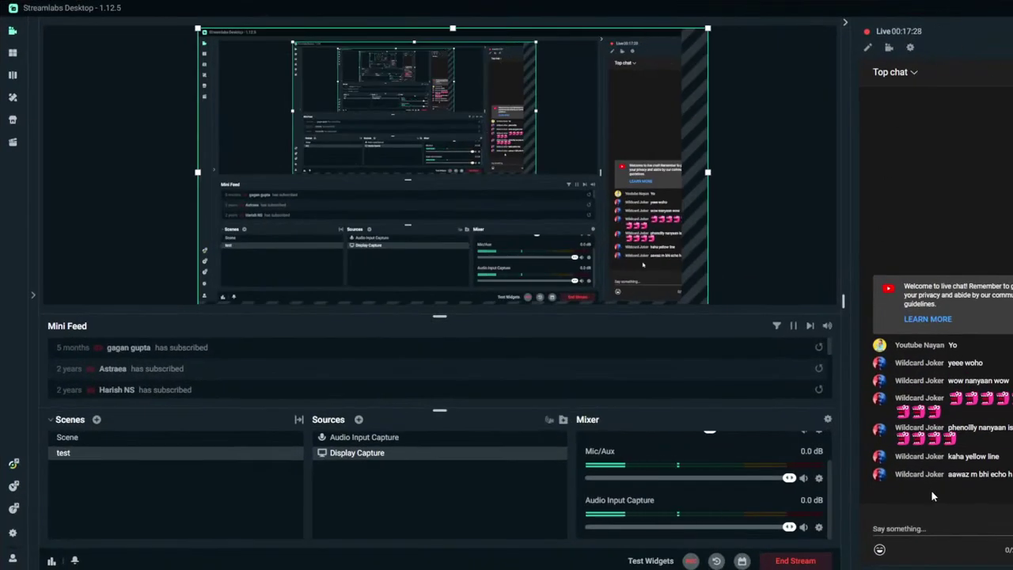
# Try to write in the YouTube live chat inside Streamlabs Desktop and dismiss the YouTube Chat notice
pyautogui.click(927, 528)
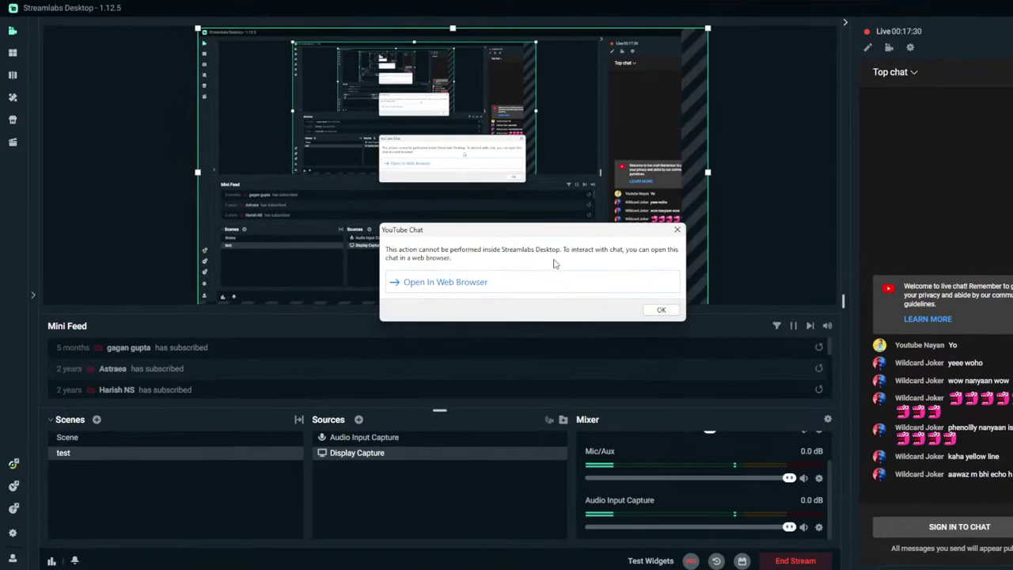
pyautogui.click(661, 309)
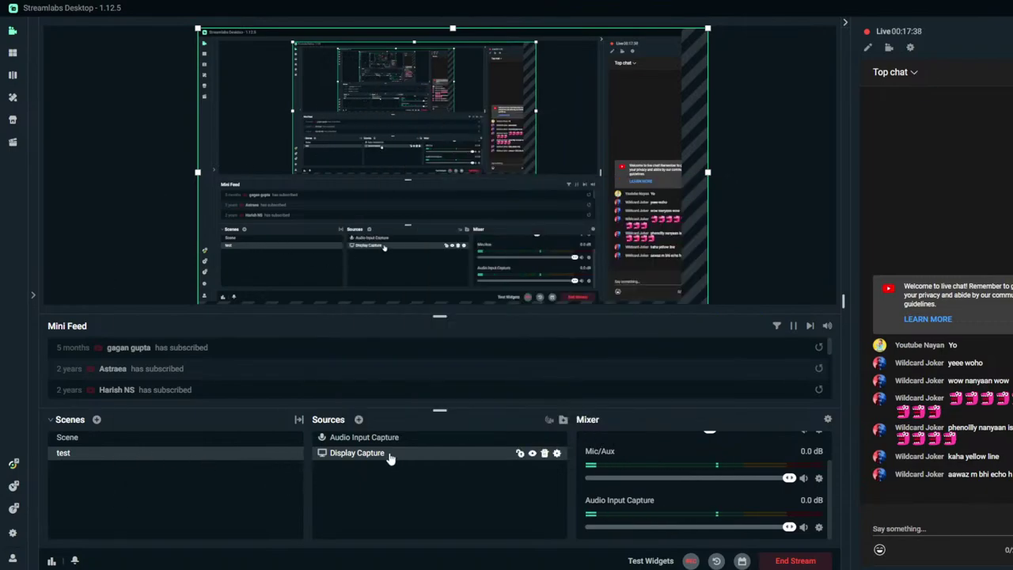
# In the Display Capture properties, set the capture method to Automatic with Display 1: 1920x1080 (Primary Monitor) as the display
pyautogui.rightClick(391, 459)
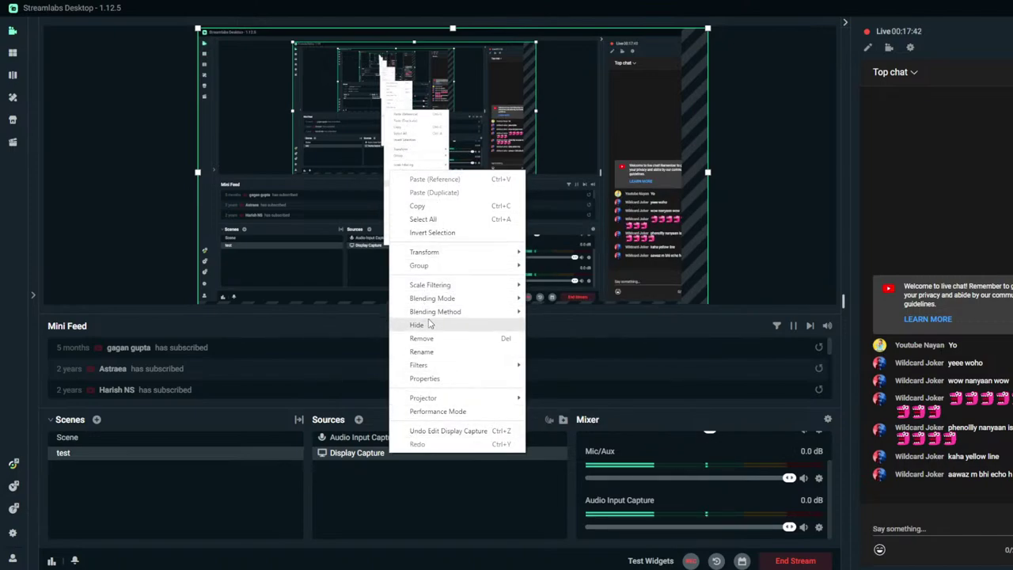
pyautogui.click(422, 380)
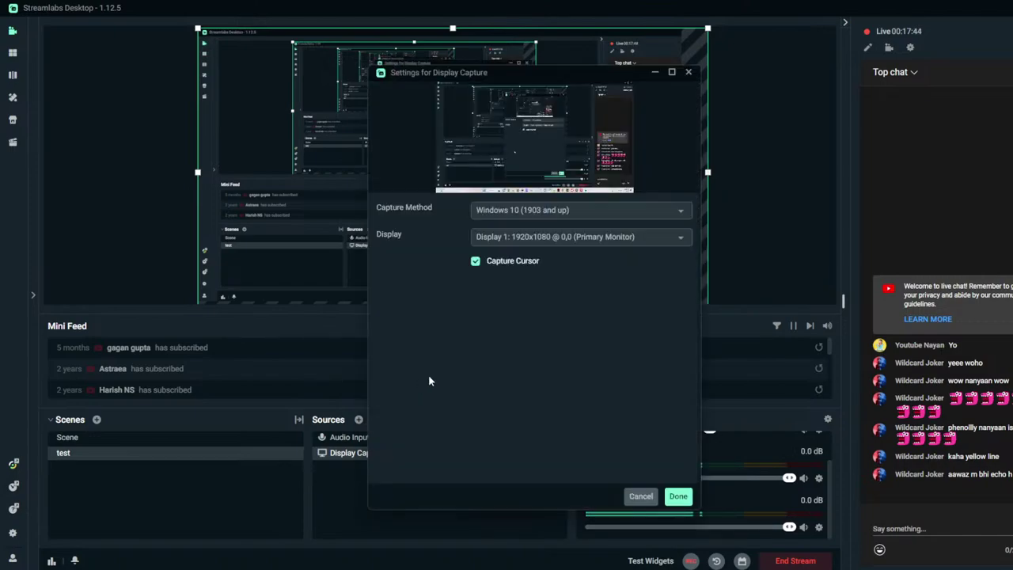
pyautogui.click(522, 237)
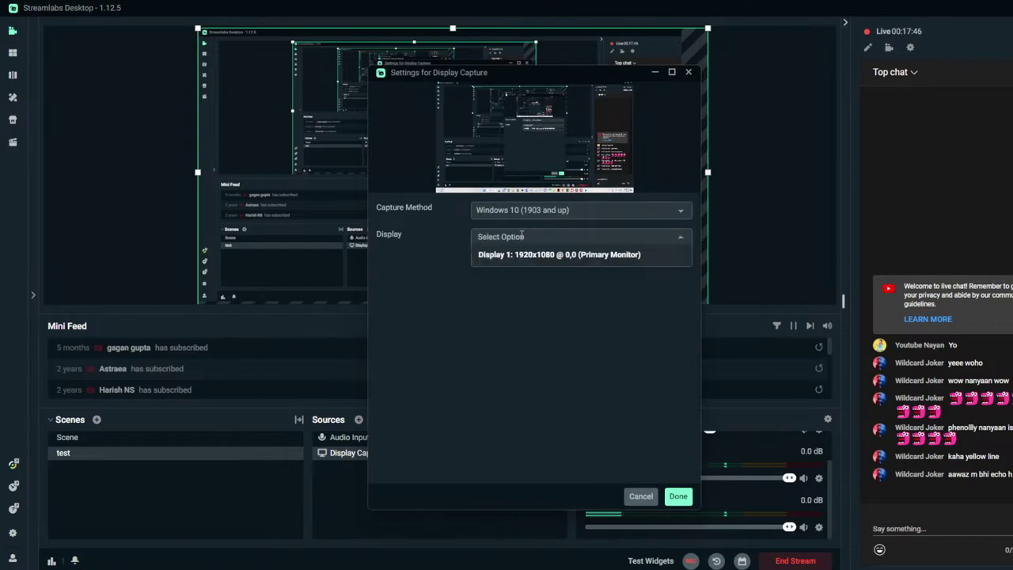
pyautogui.click(538, 254)
pyautogui.click(538, 210)
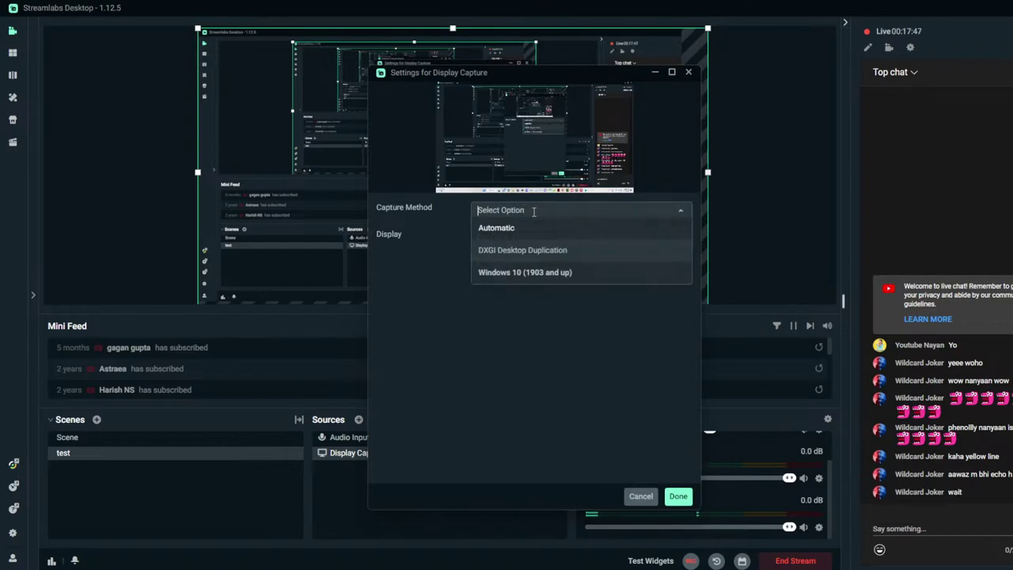
pyautogui.click(522, 250)
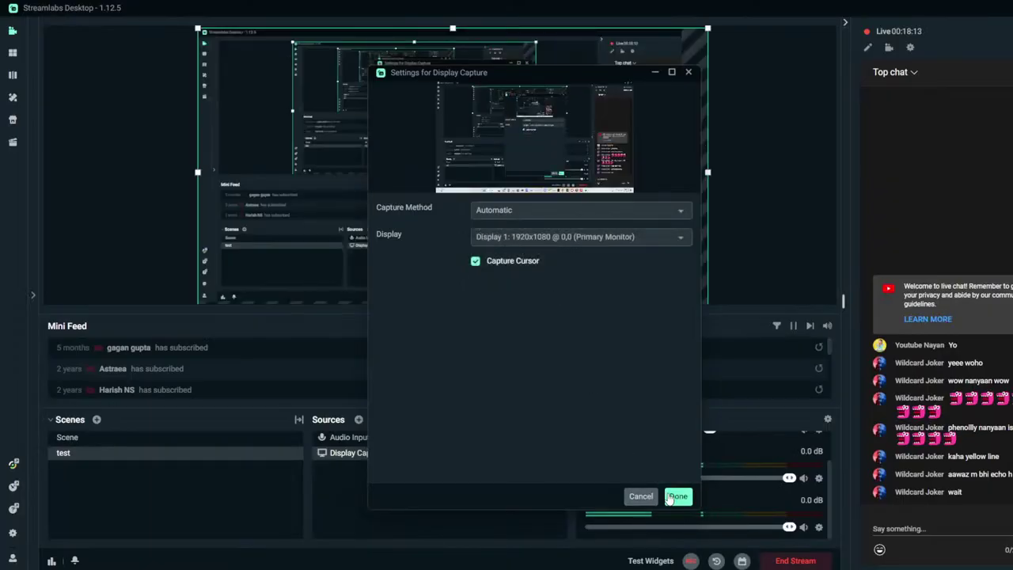
pyautogui.click(681, 496)
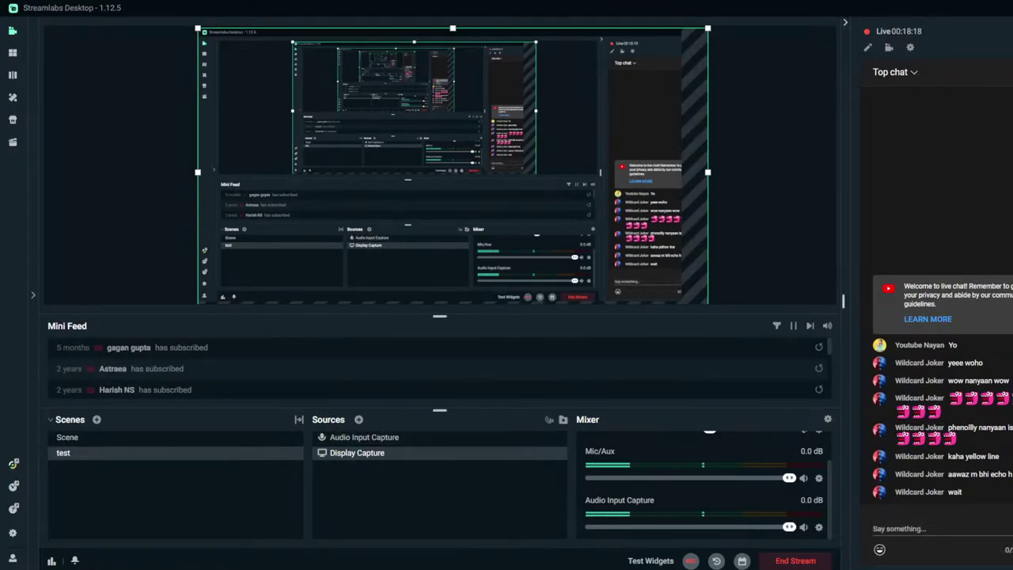
# Switch to Chrome, open YouTube and repeat the earlier search "yellow border line while streaming"
pyautogui.hotkey('alt', 'Tab')
pyautogui.click(494, 8)
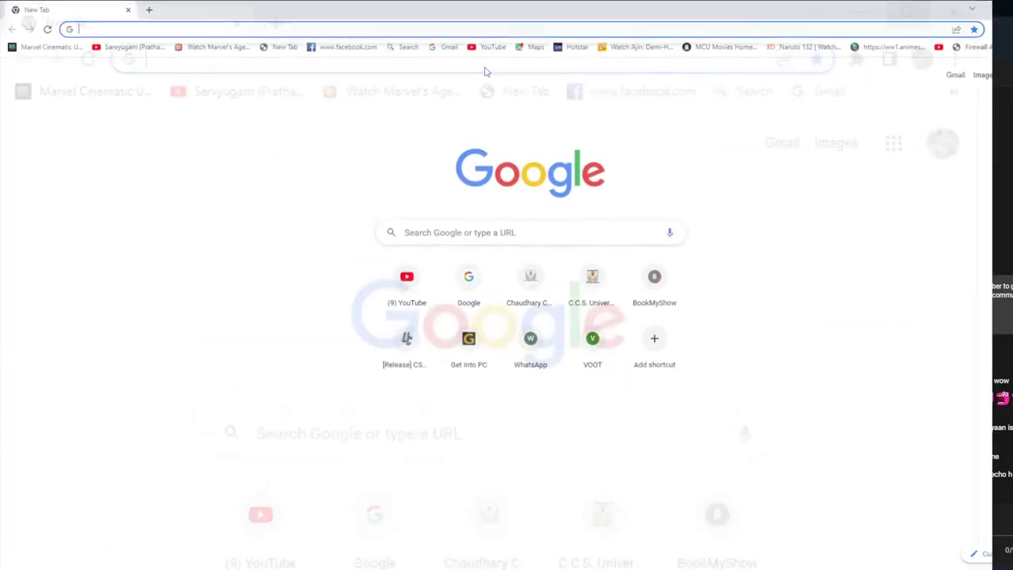
pyautogui.click(409, 285)
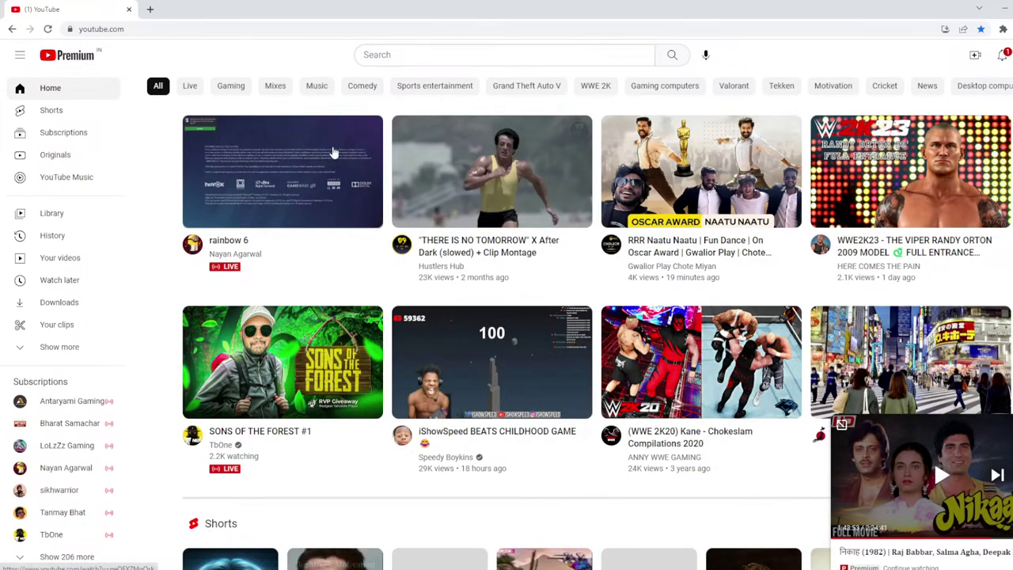
pyautogui.click(453, 56)
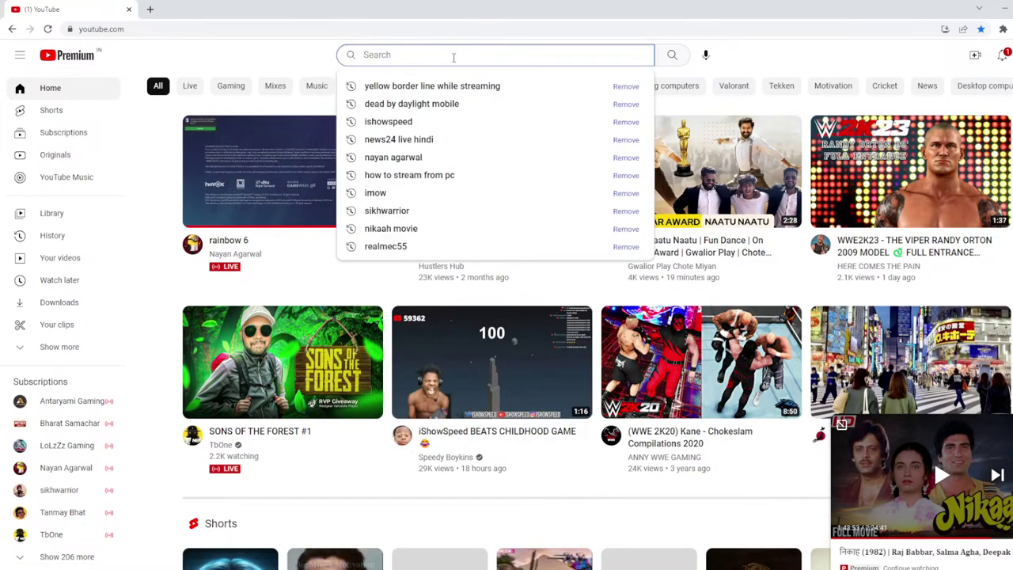
pyautogui.click(463, 85)
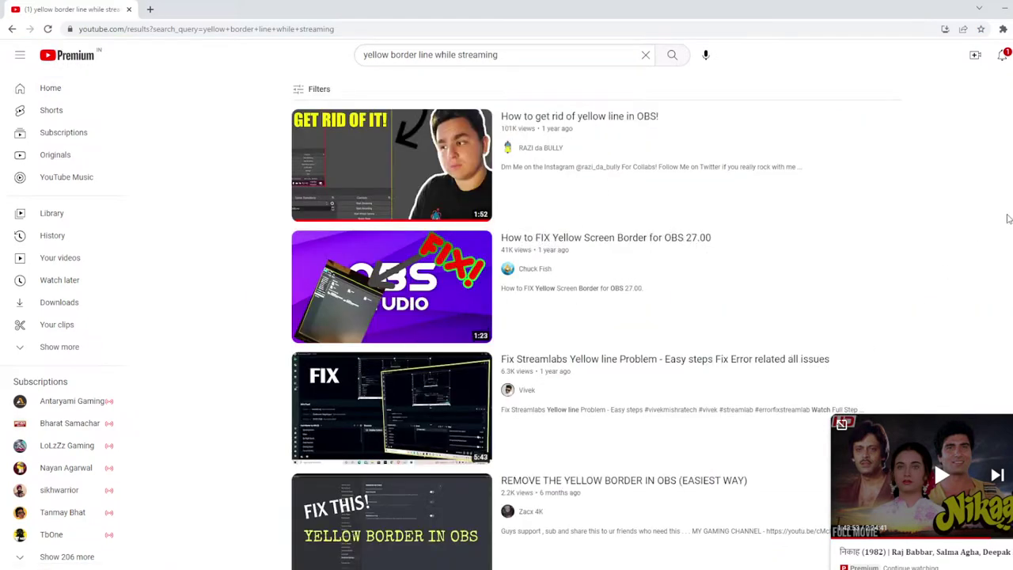
# Watch the start of the video "How to FIX Yellow Screen Border for OBS 27.00", pause it and minimise the browser
pyautogui.click(614, 236)
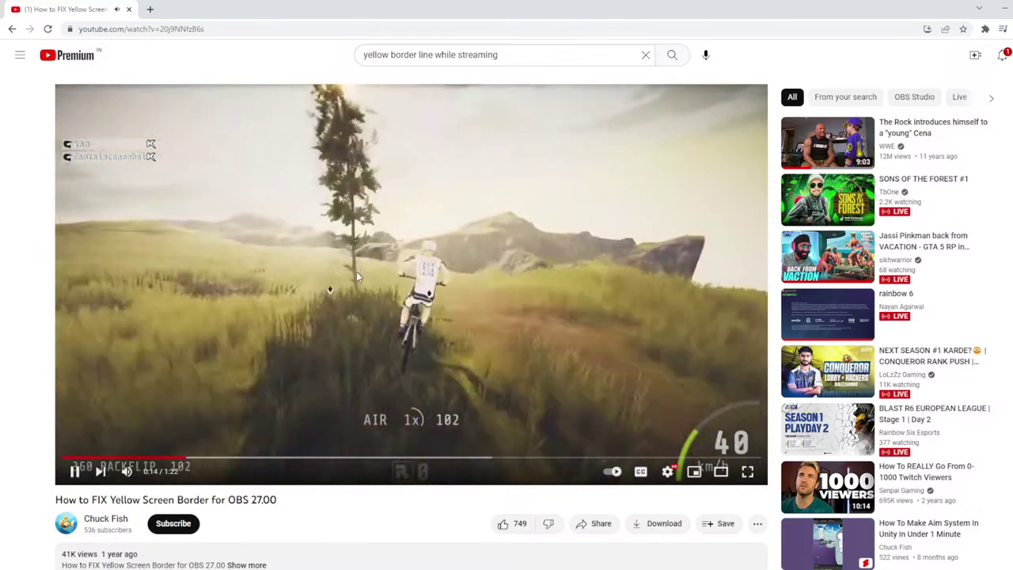
pyautogui.click(356, 271)
pyautogui.click(1002, 12)
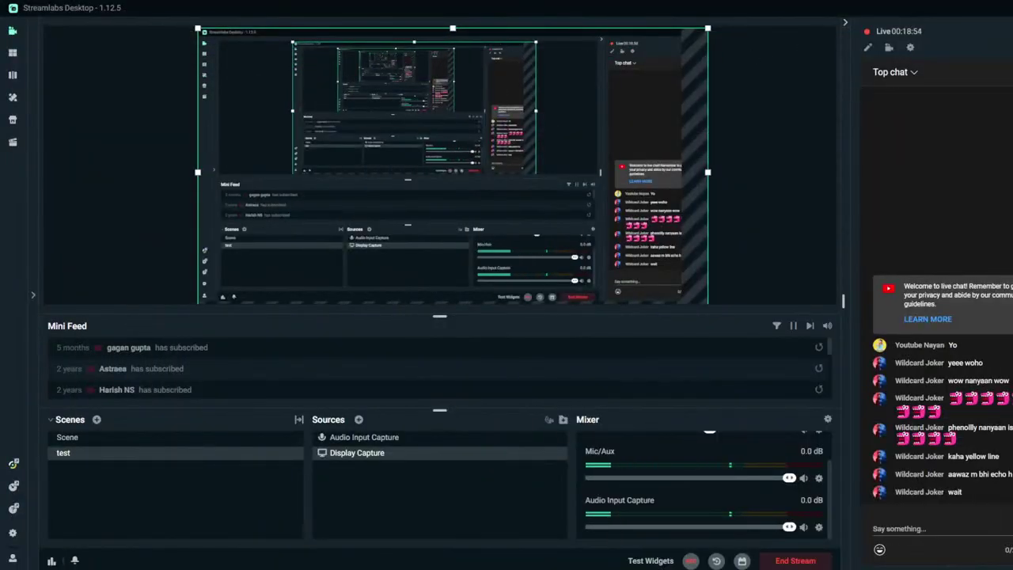
# Return to the desktop, examine the Shortcut and Details properties of the Streamlabs Desktop shortcut and close them
pyautogui.hotkey('alt', 'Tab')
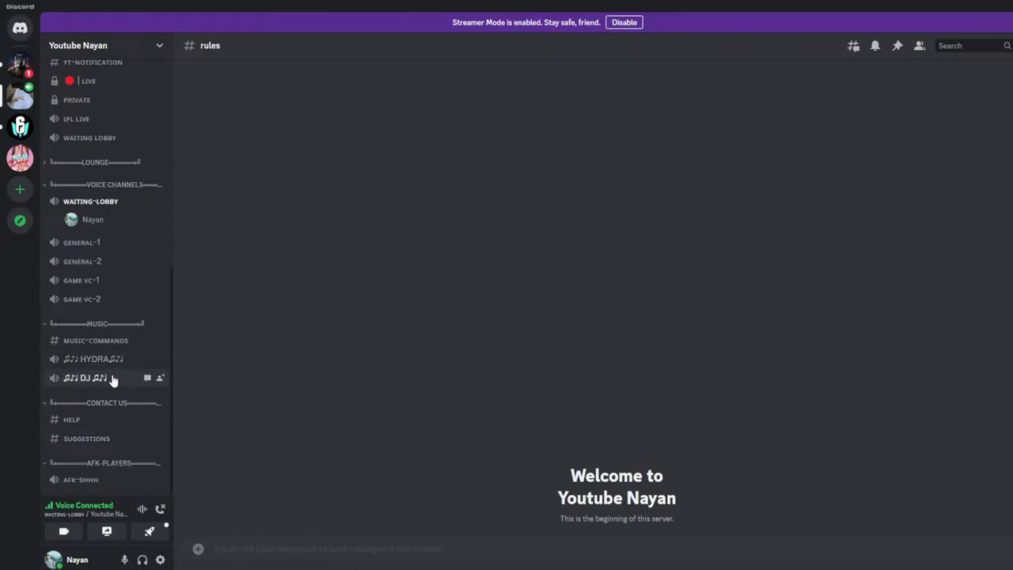
pyautogui.scroll(5, 137, 327)
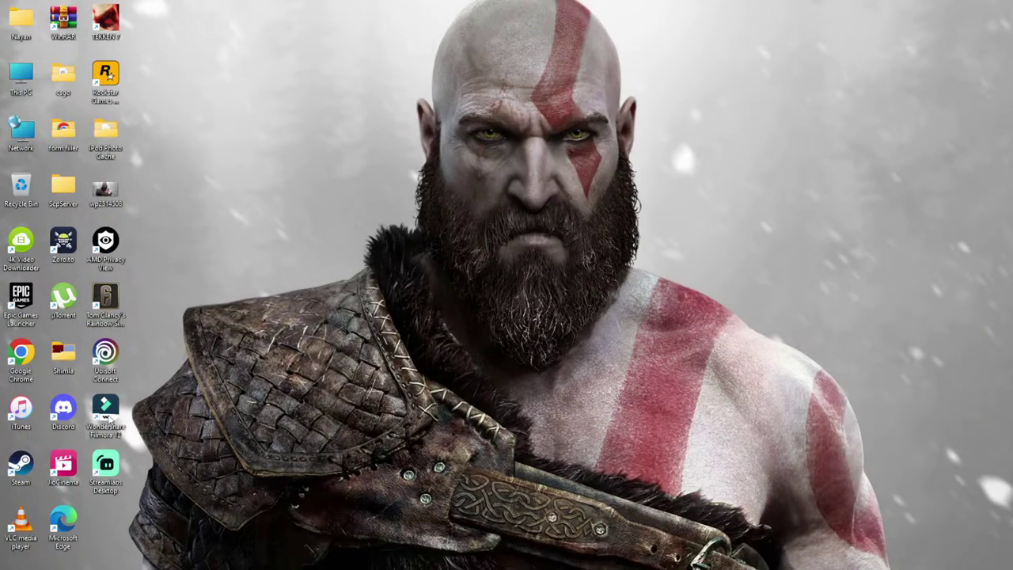
pyautogui.rightClick(107, 471)
pyautogui.click(194, 459)
pyautogui.click(240, 448)
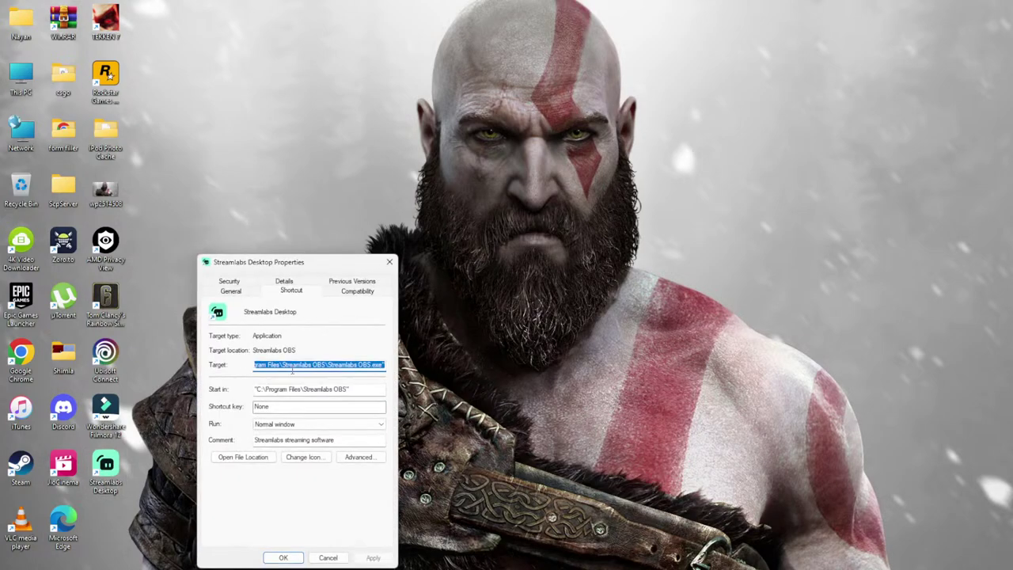
pyautogui.click(284, 281)
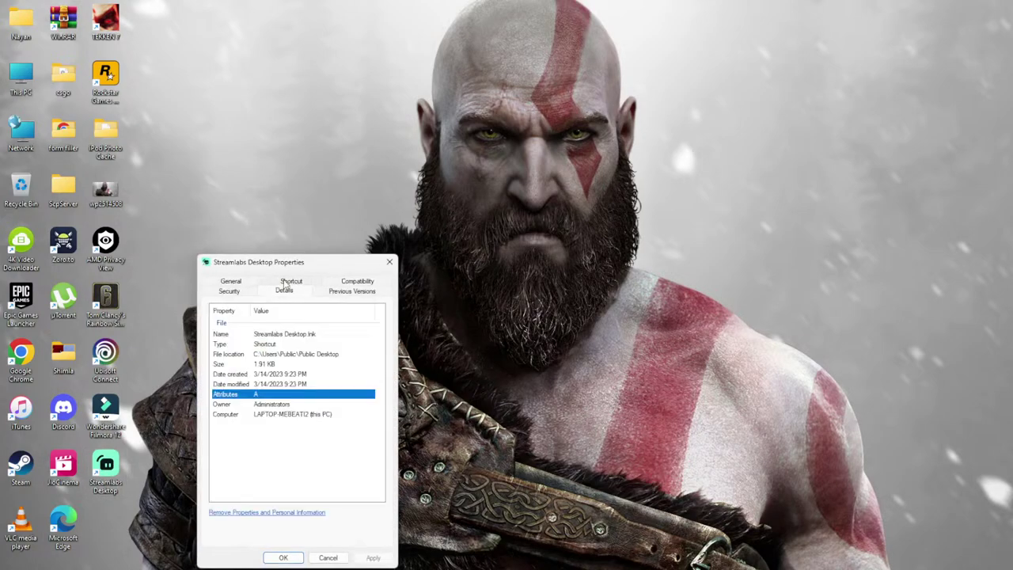
pyautogui.click(394, 262)
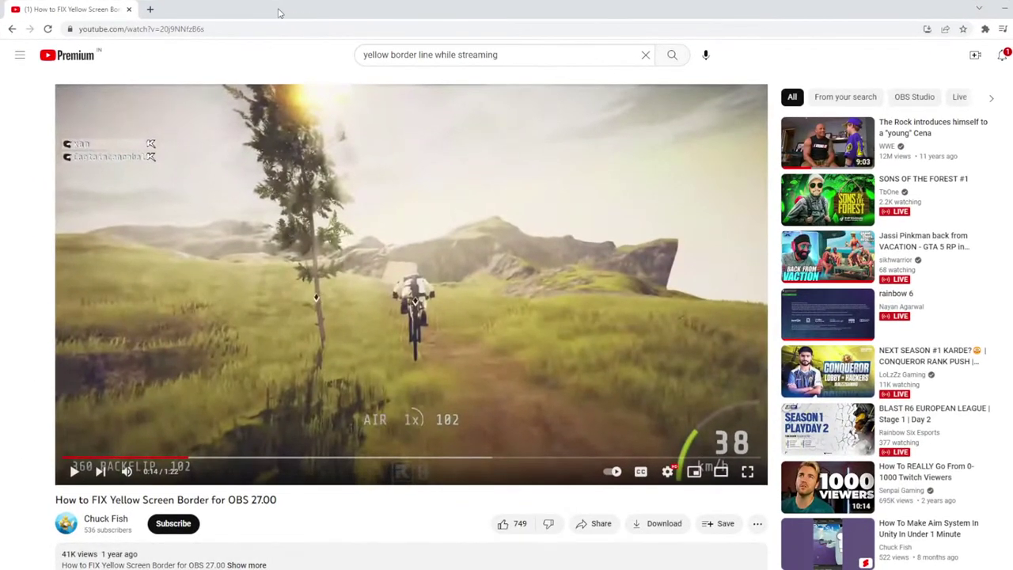
# Search Google for "streamlab obs" in a new browser tab and open the streamlabs.com homepage from the results
pyautogui.click(151, 9)
pyautogui.write('st')
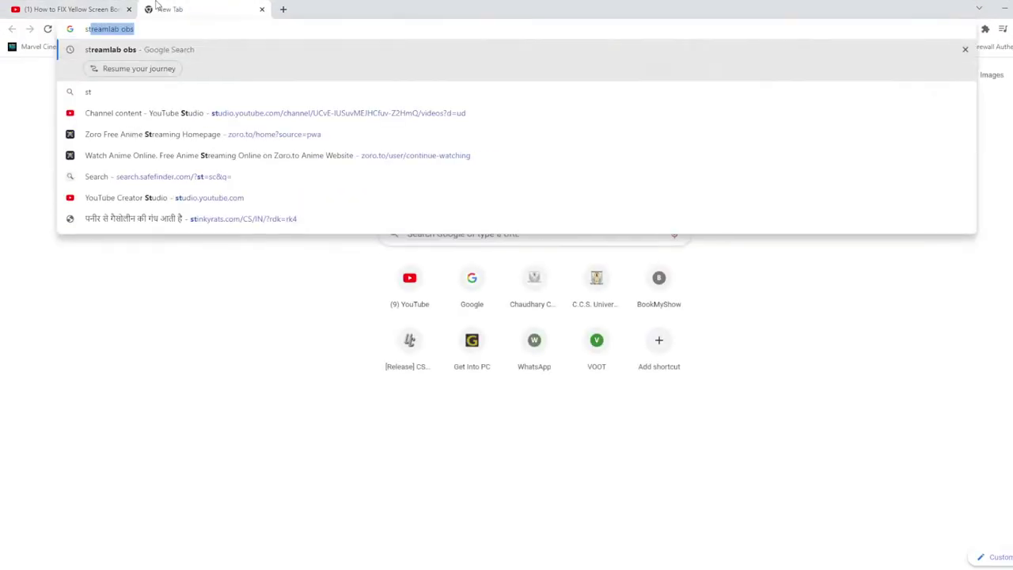
pyautogui.write('reamlab')
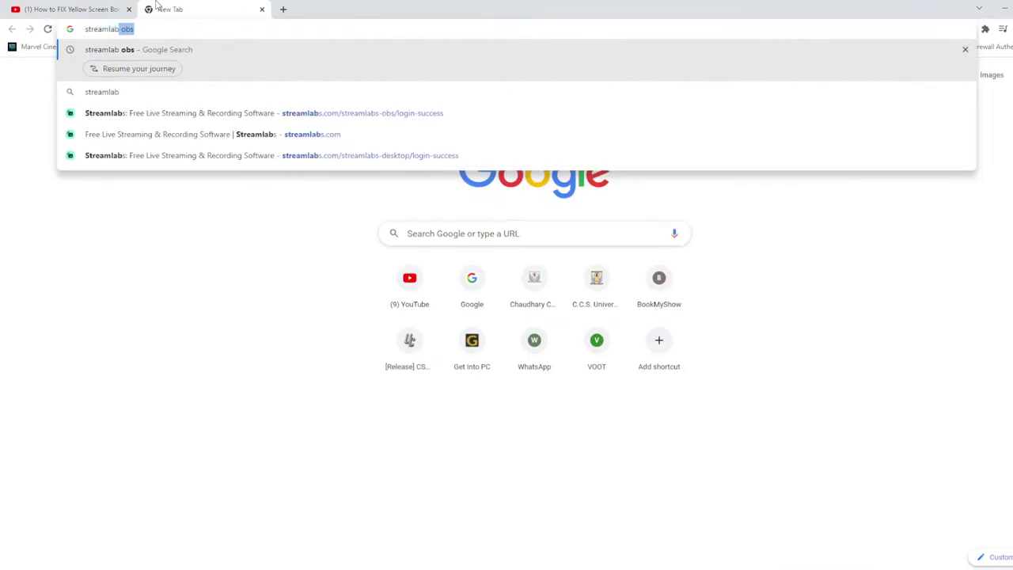
pyautogui.press('Return')
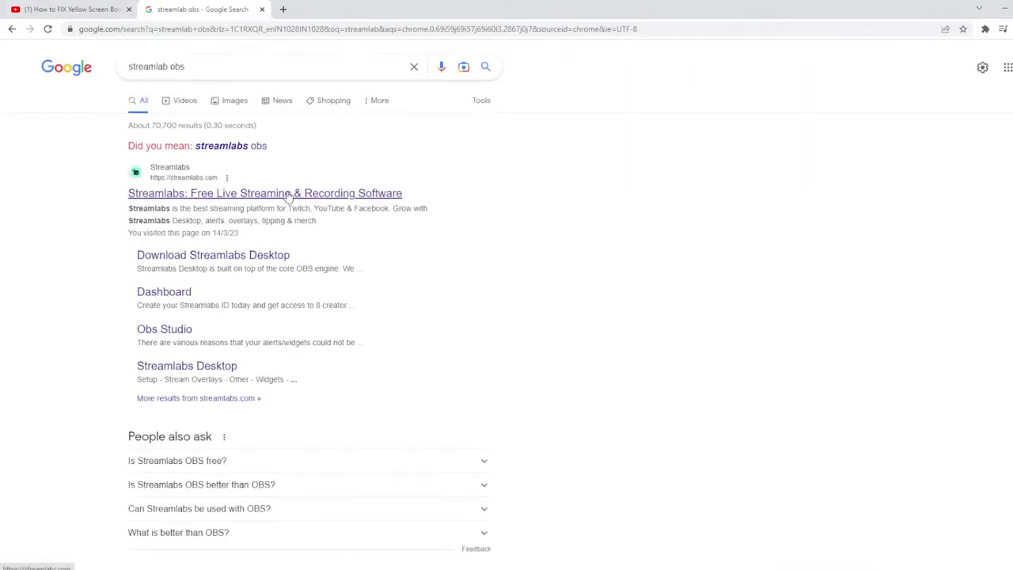
pyautogui.click(288, 196)
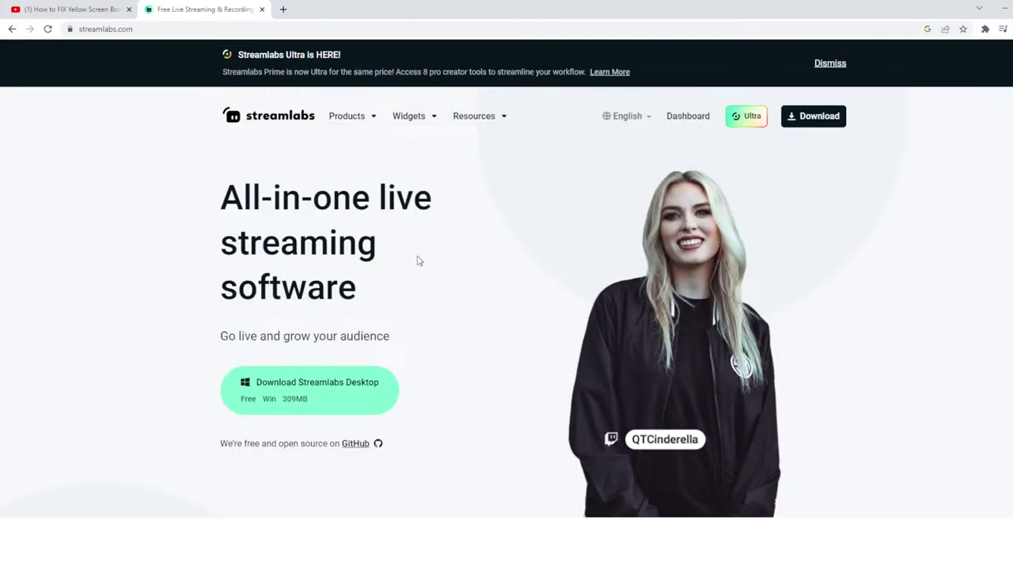
# Look through the Streamlabs homepage, examining the download offer, creator tools and stream overlay sections
pyautogui.scroll(-7, 599, 337)
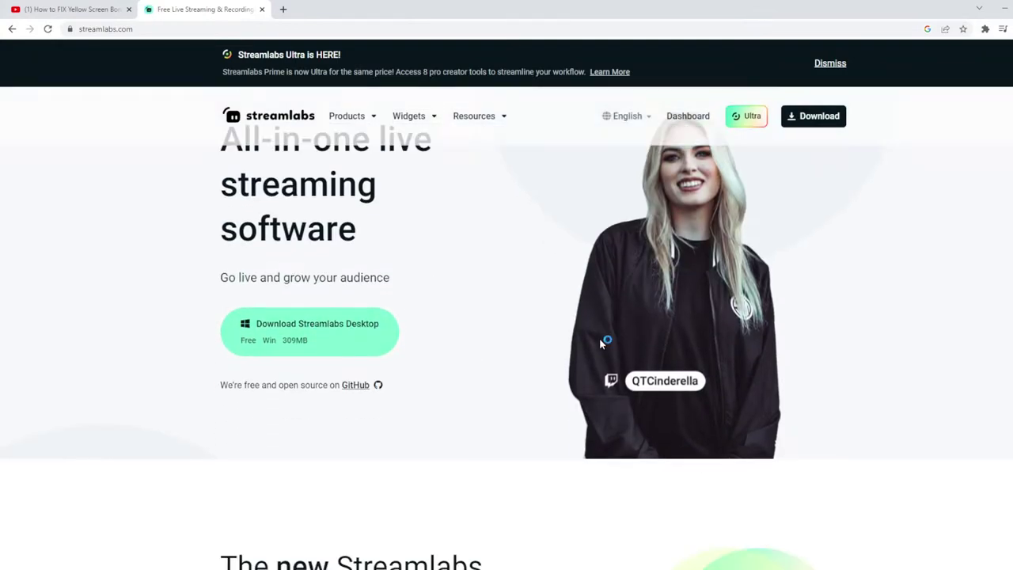
pyautogui.scroll(-5, 600, 337)
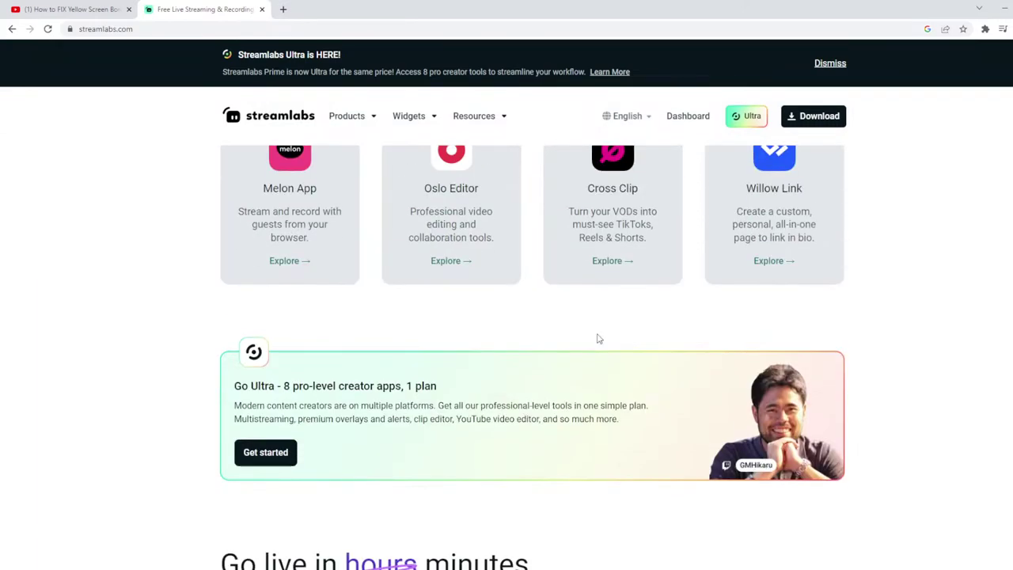
pyautogui.scroll(-5, 600, 338)
pyautogui.scroll(-4, 598, 339)
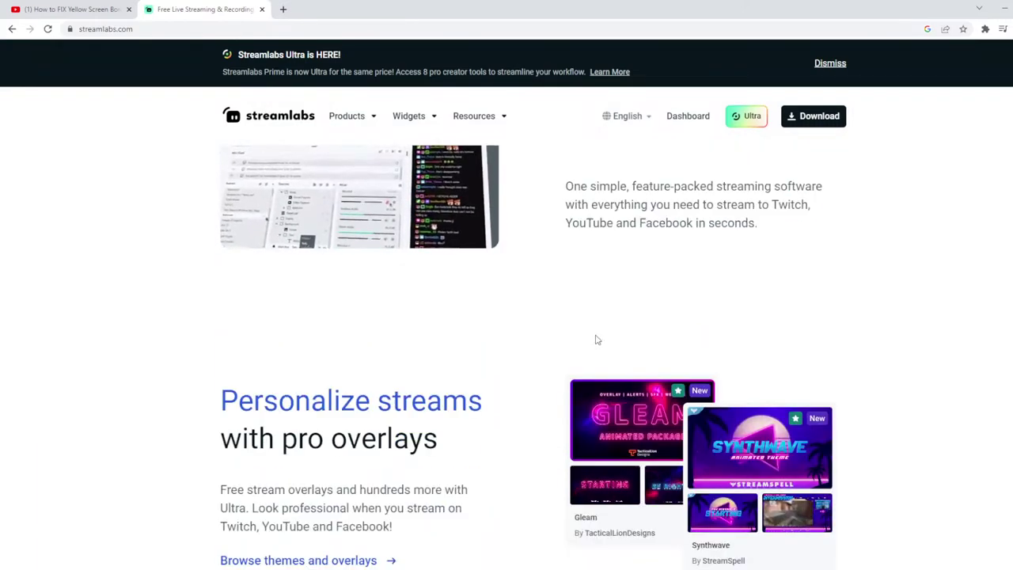
pyautogui.scroll(-3, 577, 348)
pyautogui.scroll(14, 565, 348)
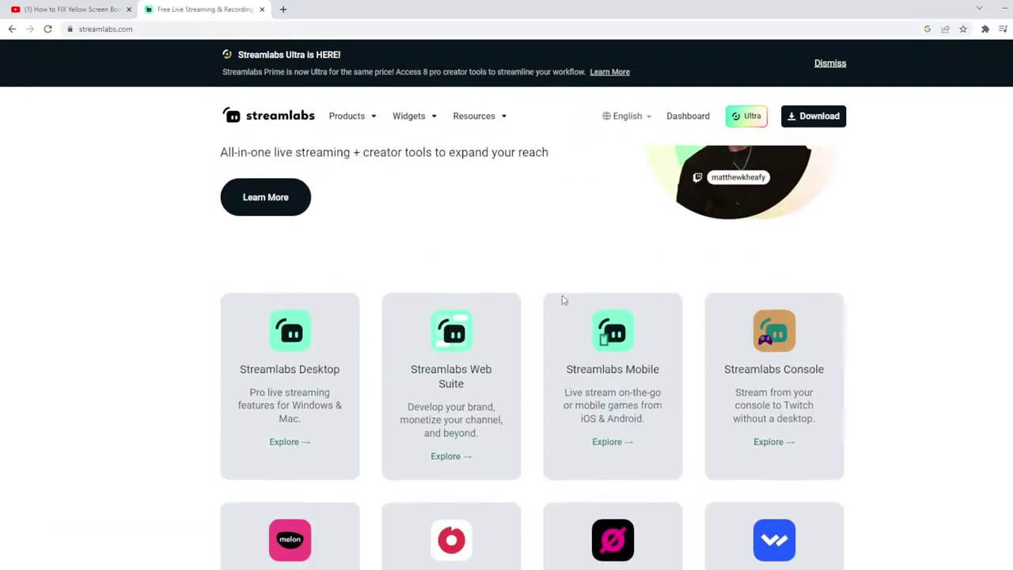
pyautogui.scroll(6, 578, 269)
# Return to the YouTube tab and resume playing "How to FIX Yellow Screen Border for OBS 27.00"
pyautogui.click(71, 8)
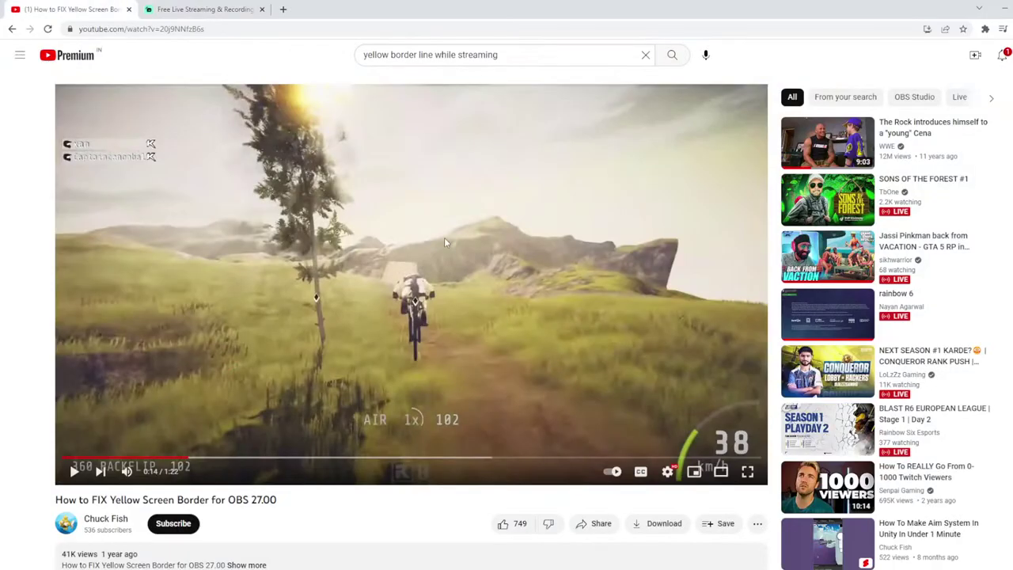
pyautogui.click(385, 356)
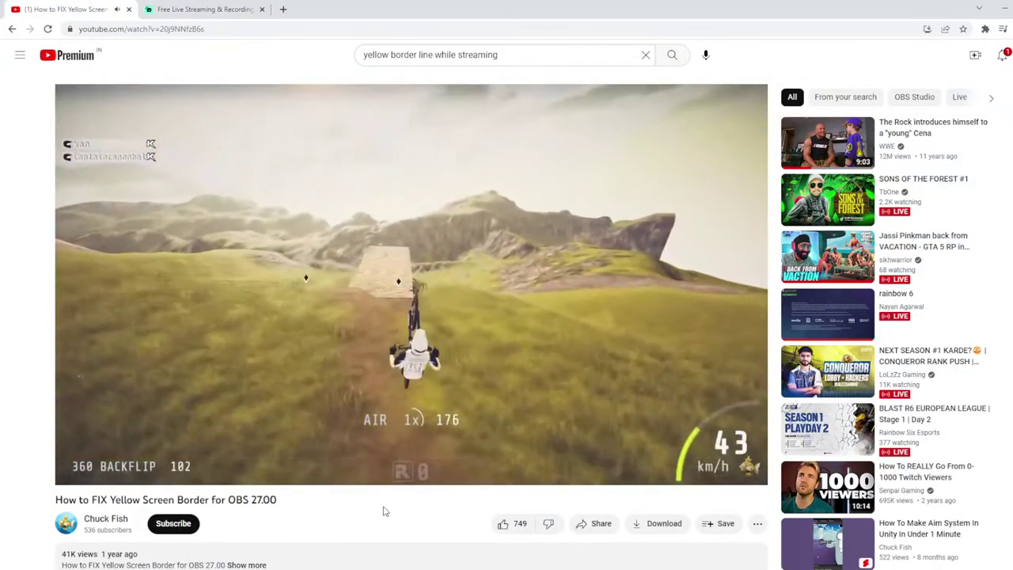
pyautogui.hotkey('alt', 'Tab')
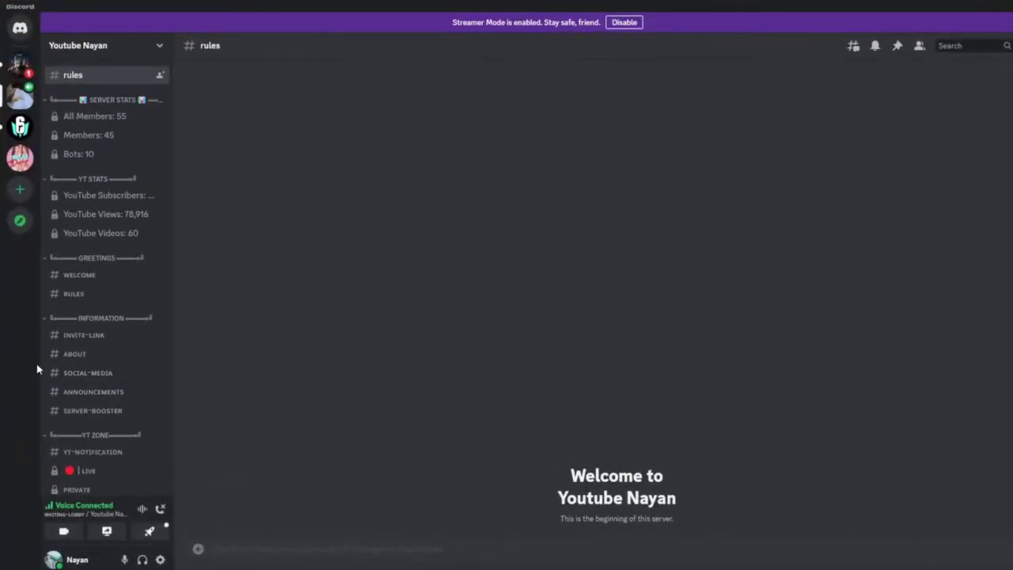
pyautogui.scroll(-5, 126, 382)
pyautogui.scroll(5, 134, 355)
pyautogui.scroll(-1, 151, 396)
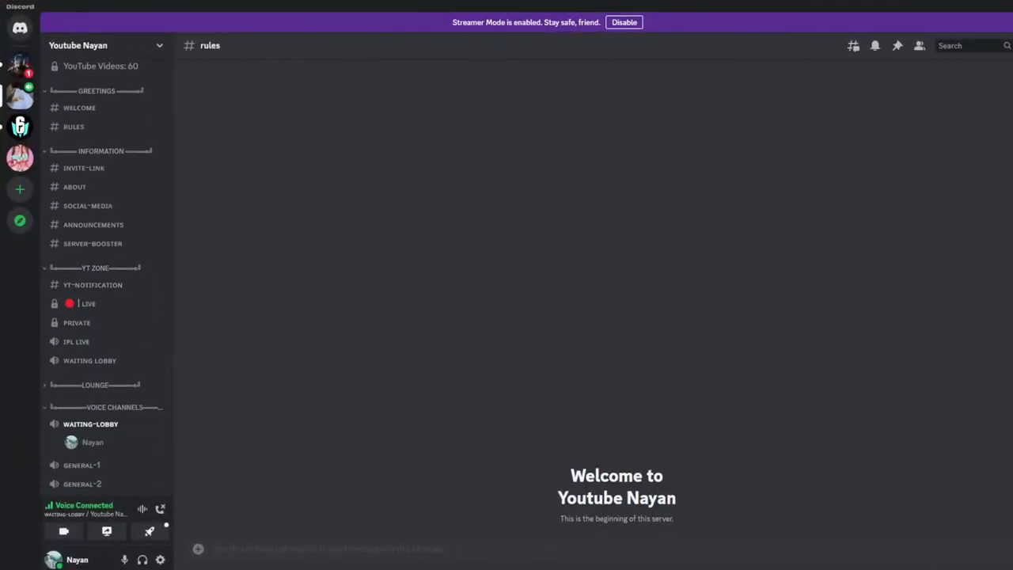
pyautogui.hotkey('alt', 'Tab')
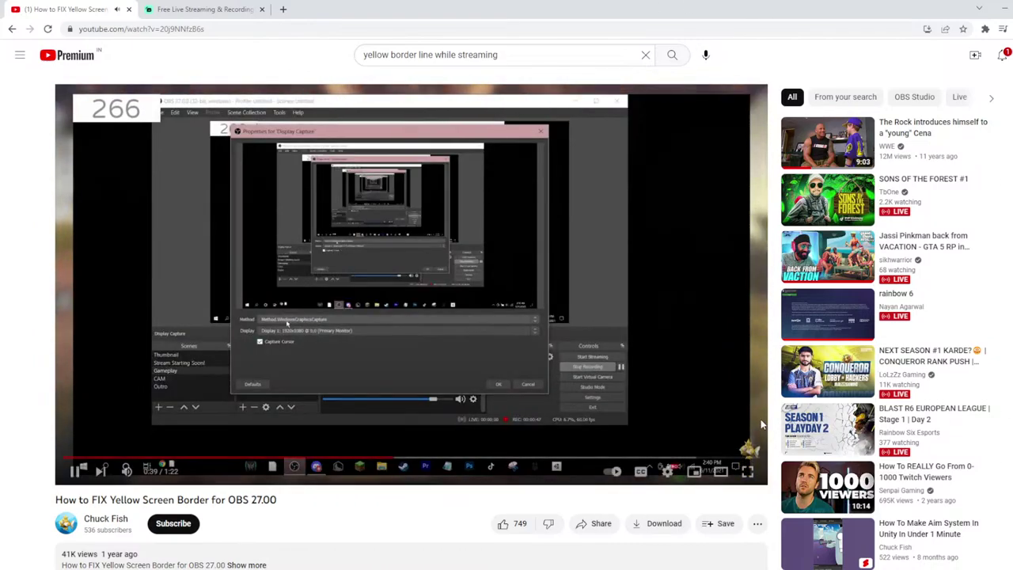
# Watch the video's Display Capture method change in full screen, then leave full screen
pyautogui.click(747, 470)
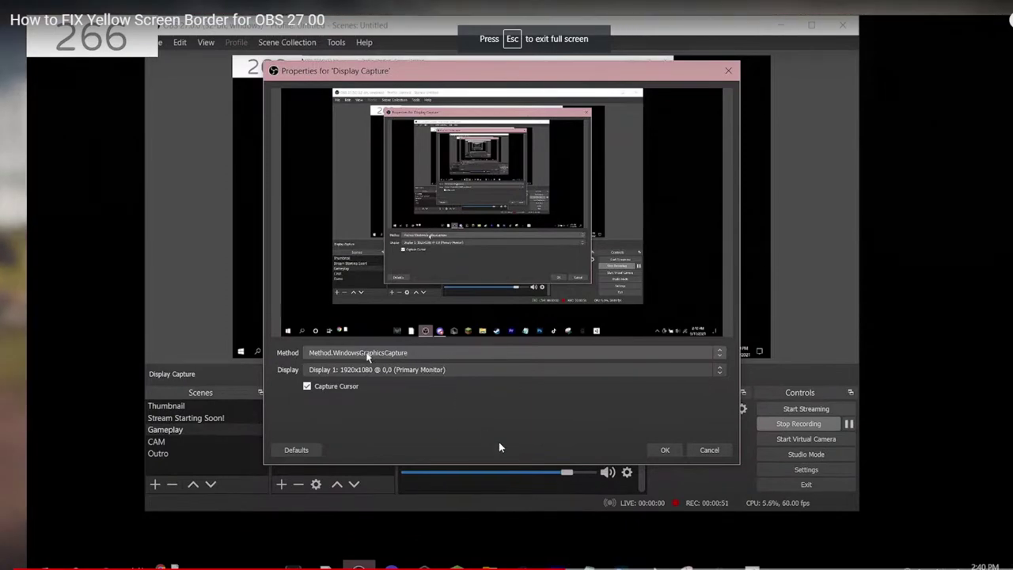
pyautogui.moveTo(598, 564); pyautogui.dragTo(744, 560)
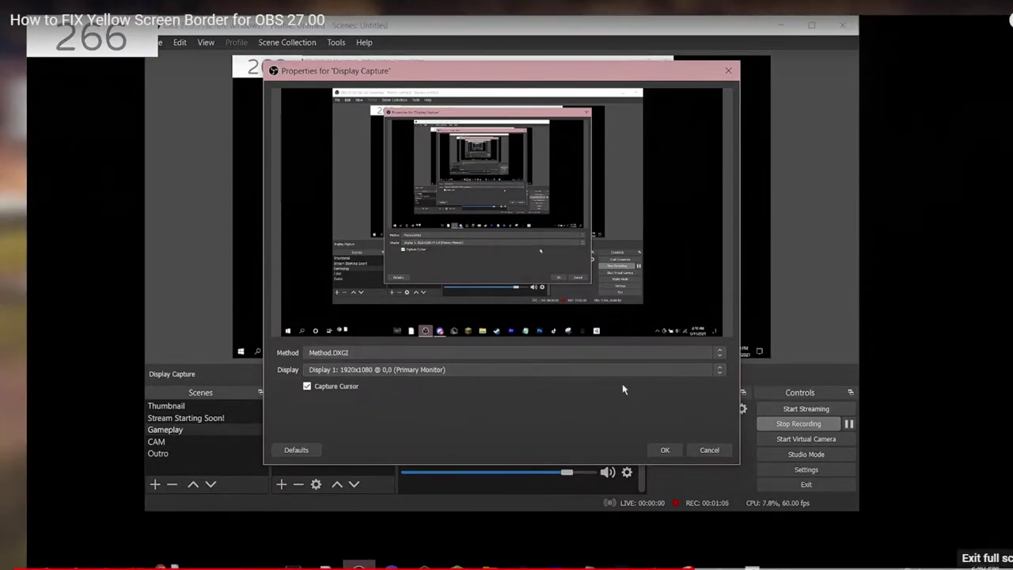
pyautogui.press('Escape')
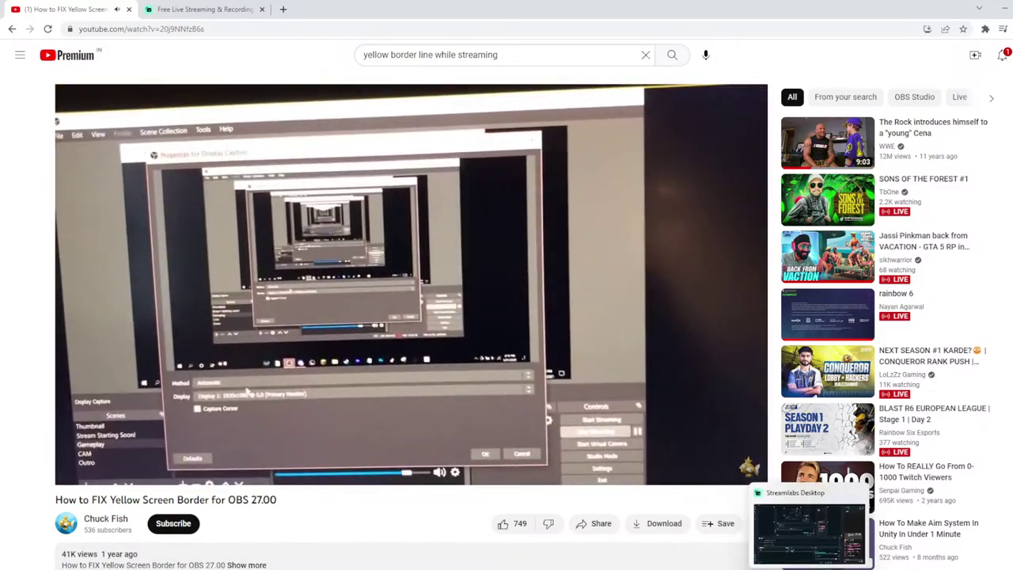
# Switch to Streamlabs Desktop and open the capture method choices in the properties of the test scene's Display Capture source
pyautogui.hotkey('alt', 'Tab')
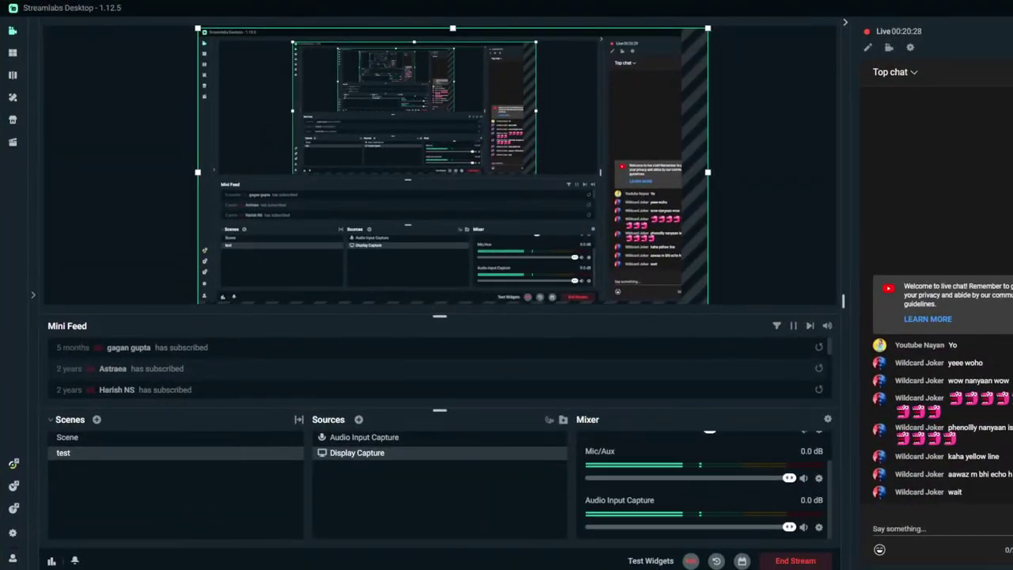
pyautogui.hotkey('alt', 'Tab')
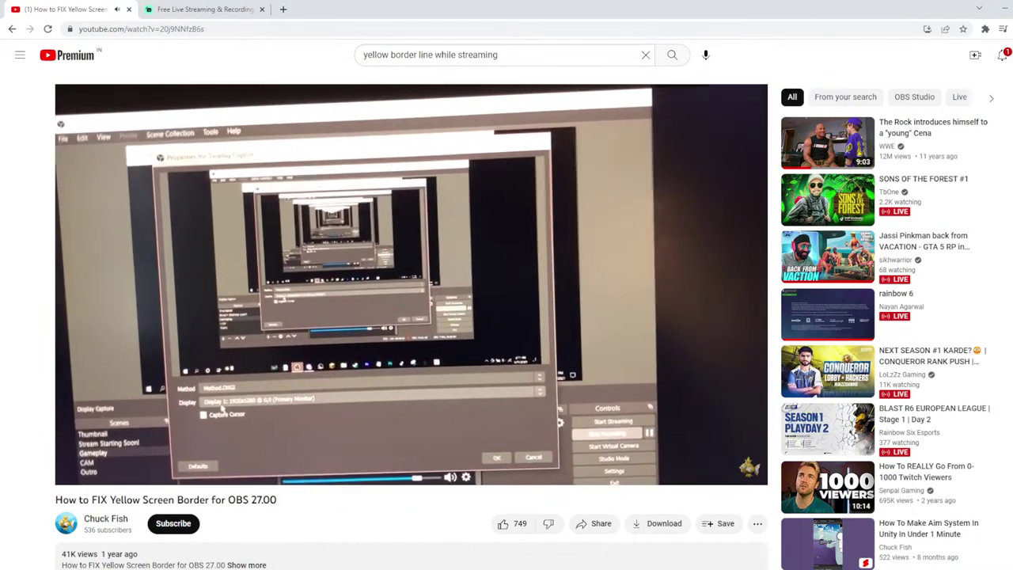
pyautogui.hotkey('alt', 'Tab')
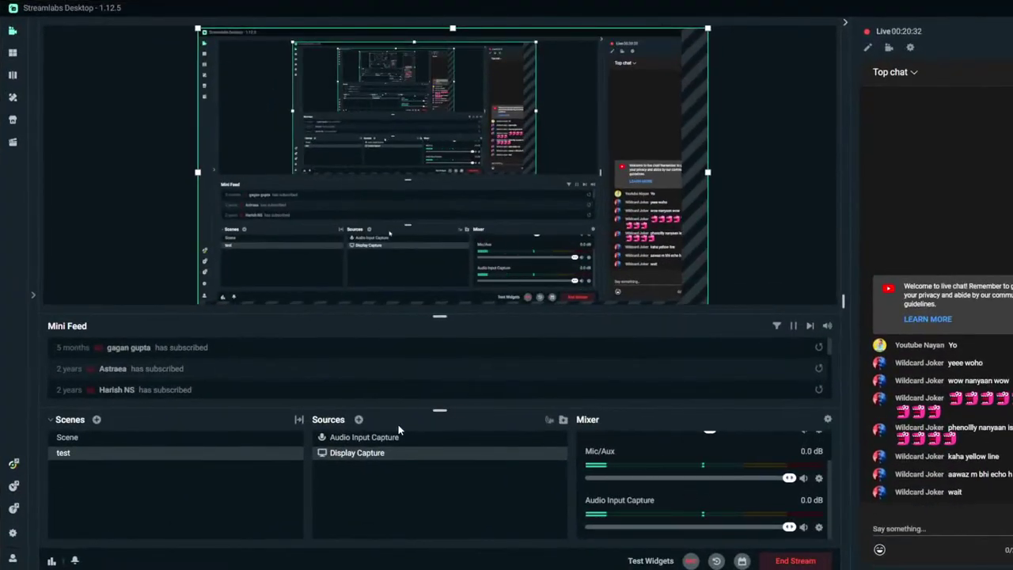
pyautogui.rightClick(358, 457)
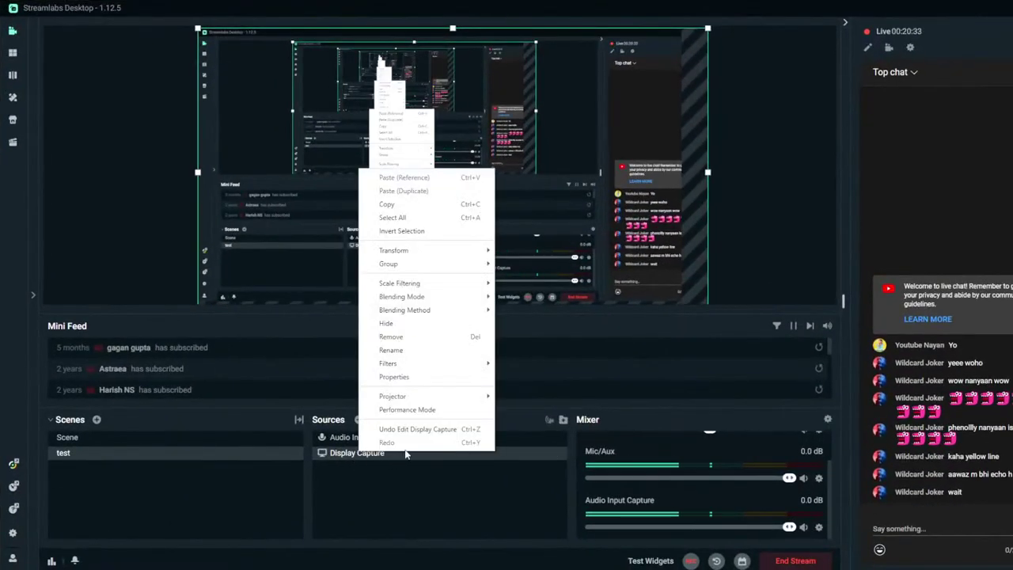
pyautogui.click(392, 375)
pyautogui.click(530, 209)
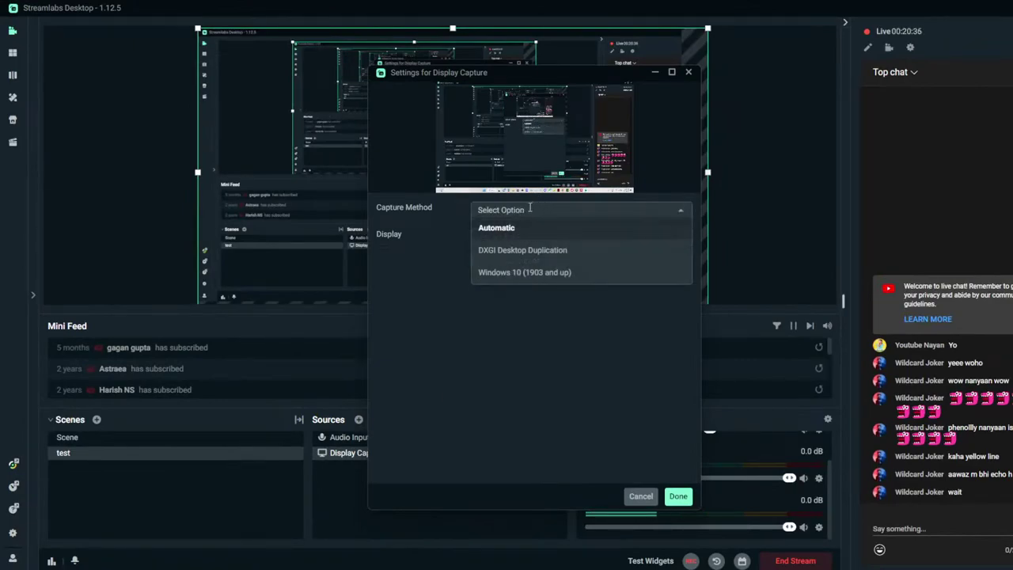